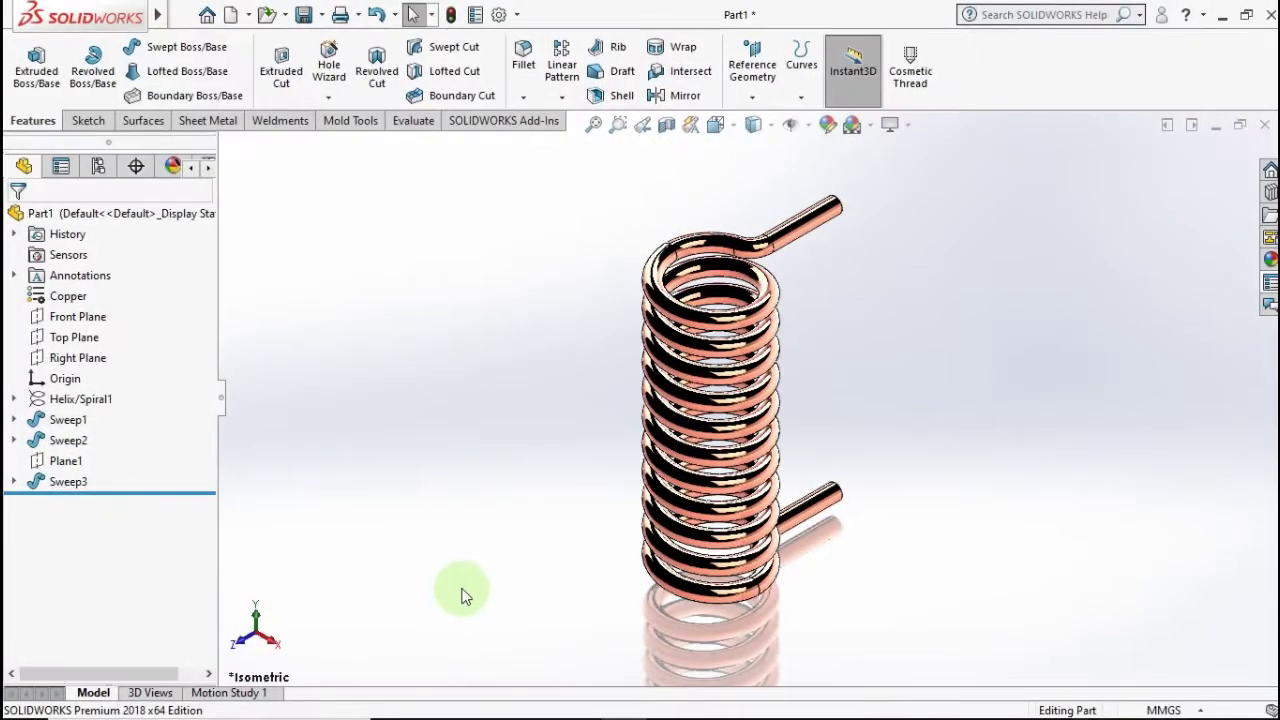
Preview the finished copper coil spring, then start a blank part with only the default planes and origin
{"action": "mouse_move", "coordinate": [463, 595]}
{"action": "middle_mouse_down"}
{"action": "mouse_move", "coordinate": [661, 441]}
{"action": "mouse_move", "coordinate": [728, 423]}
{"action": "mouse_move", "coordinate": [896, 413]}
{"action": "mouse_move", "coordinate": [989, 466]}
{"action": "mouse_move", "coordinate": [838, 378]}
{"action": "mouse_move", "coordinate": [700, 371]}
{"action": "mouse_move", "coordinate": [577, 423]}
{"action": "mouse_move", "coordinate": [354, 440]}
{"action": "mouse_move", "coordinate": [306, 494]}
{"action": "mouse_move", "coordinate": [560, 366]}
{"action": "mouse_move", "coordinate": [886, 363]}
{"action": "mouse_move", "coordinate": [983, 480]}
{"action": "middle_mouse_up"}
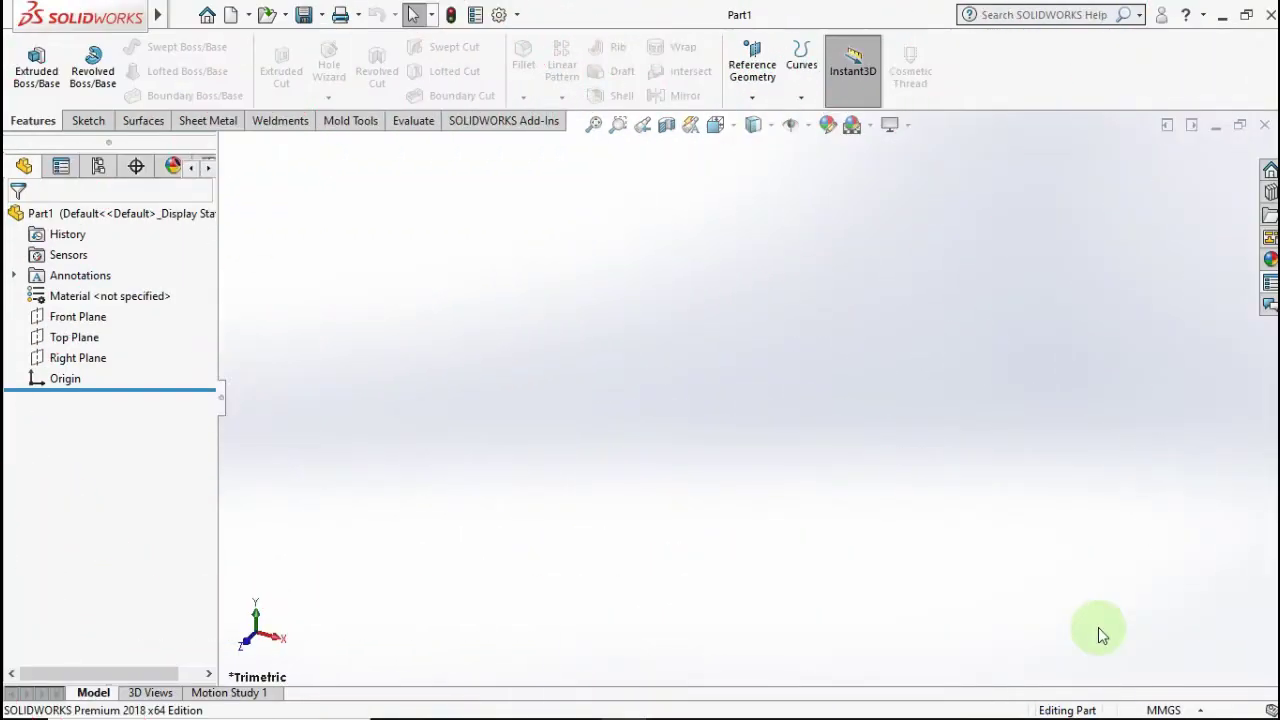
{"action": "left_click_drag", "start_coordinate": [1094, 626], "coordinate": [557, 443]}
{"action": "left_click_drag", "start_coordinate": [489, 394], "coordinate": [620, 508]}
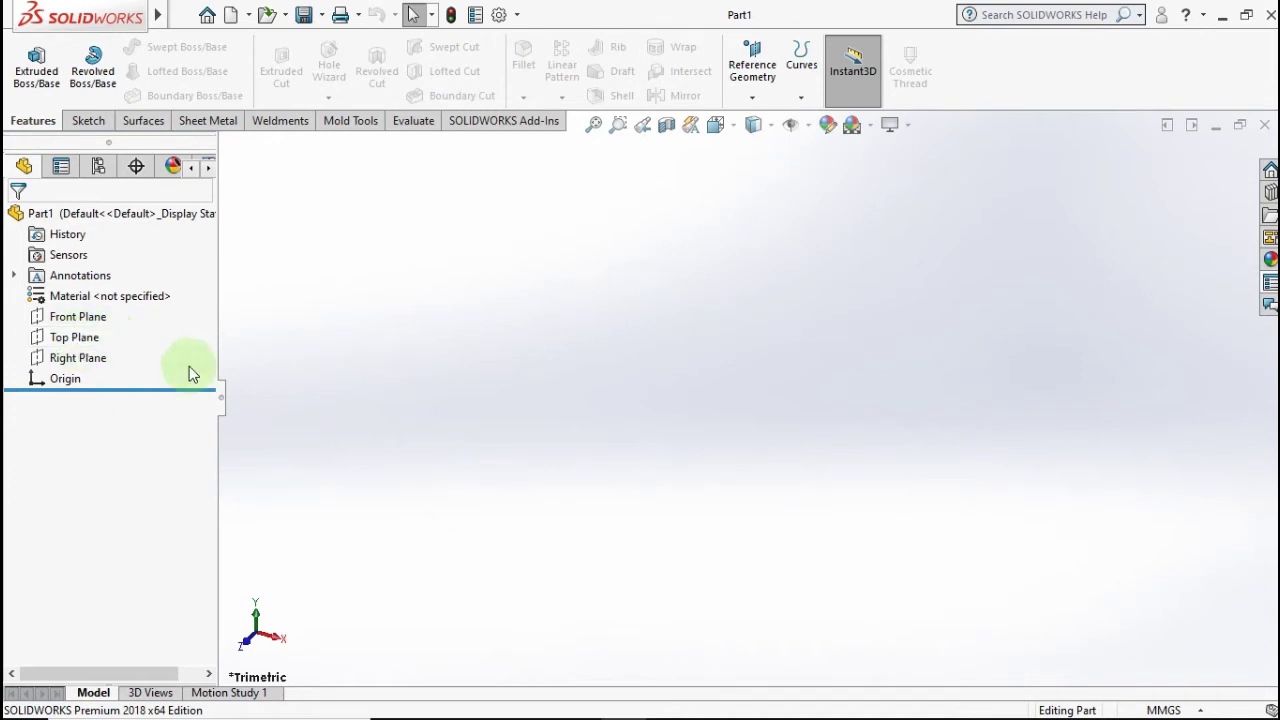
Start a sketch on the Top Plane and draw a circle centred on the origin
{"action": "left_click", "coordinate": [75, 340]}
{"action": "left_click", "coordinate": [86, 320]}
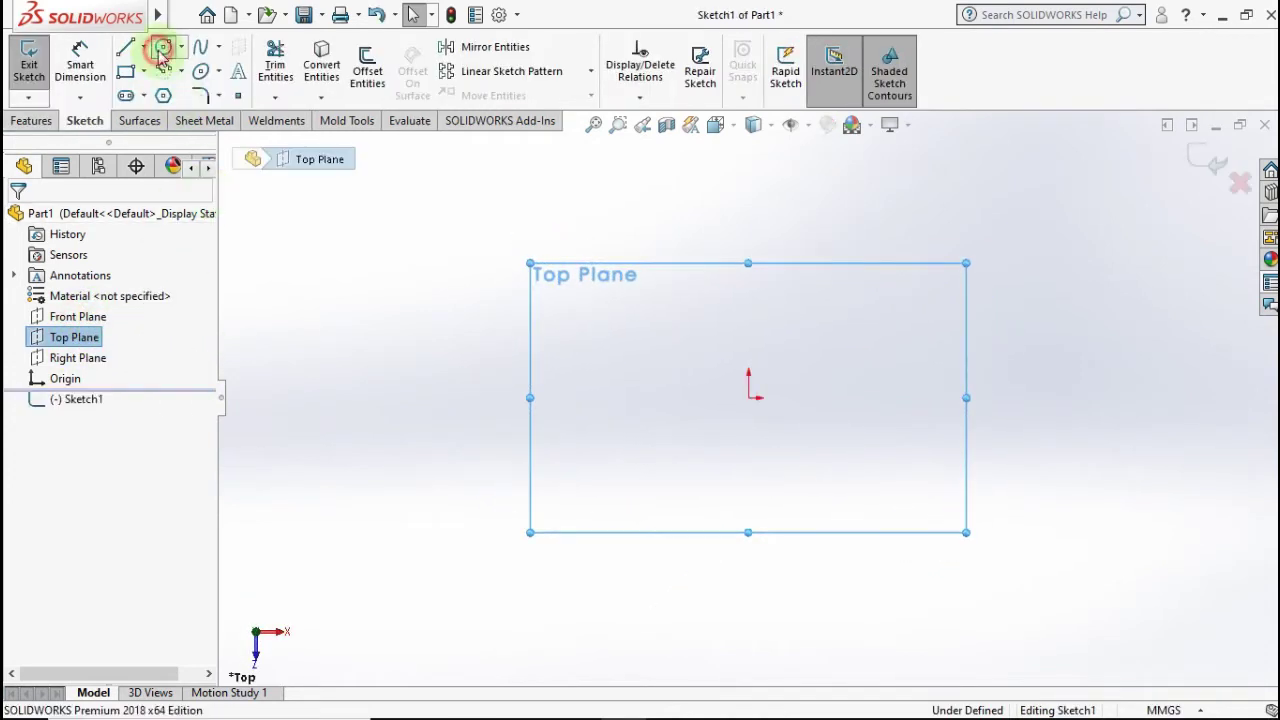
{"action": "left_click", "coordinate": [162, 50]}
{"action": "left_click", "coordinate": [748, 398]}
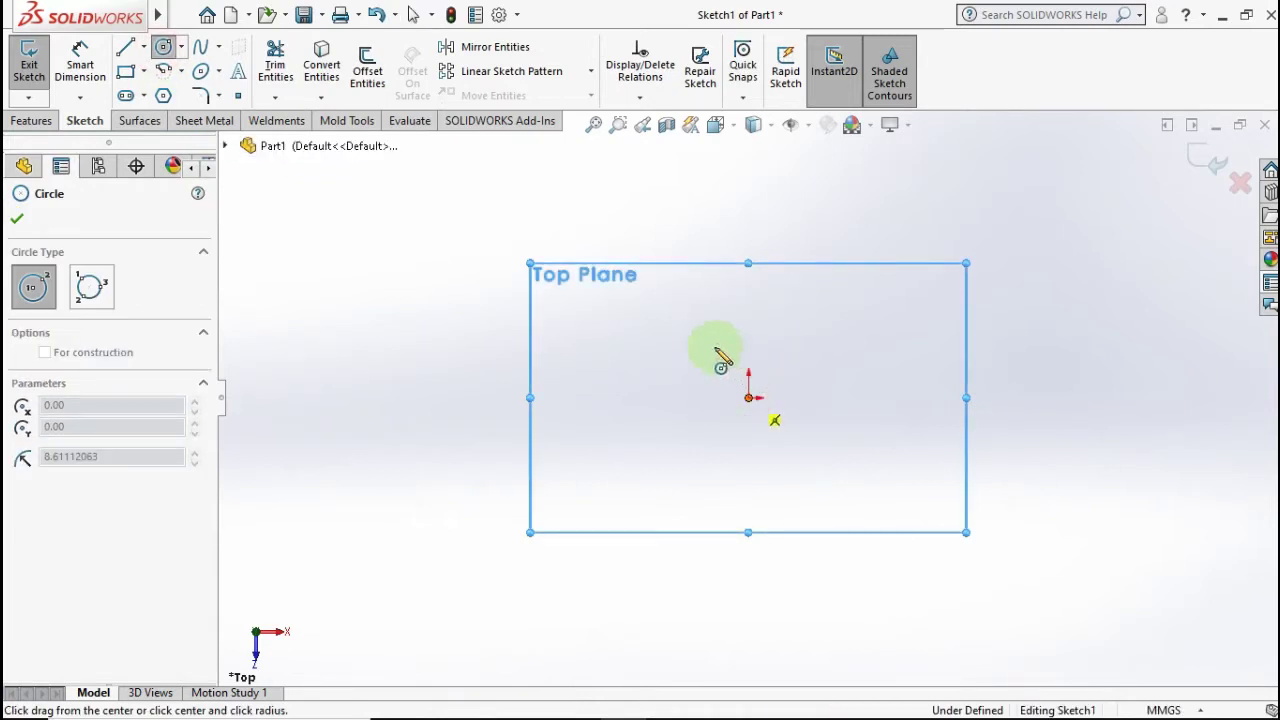
{"action": "left_click", "coordinate": [582, 312]}
Dimension the circle's diameter to 50 mm and view it in isometric
{"action": "left_click", "coordinate": [80, 60]}
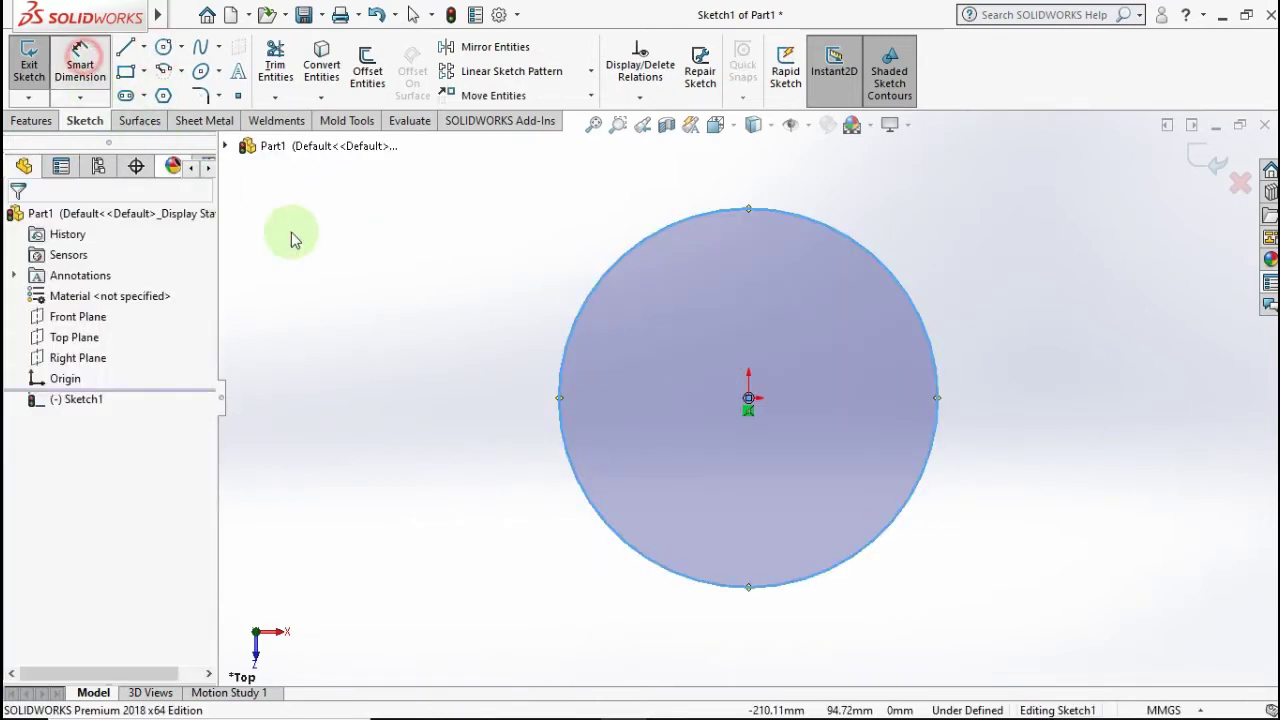
{"action": "left_click", "coordinate": [579, 320]}
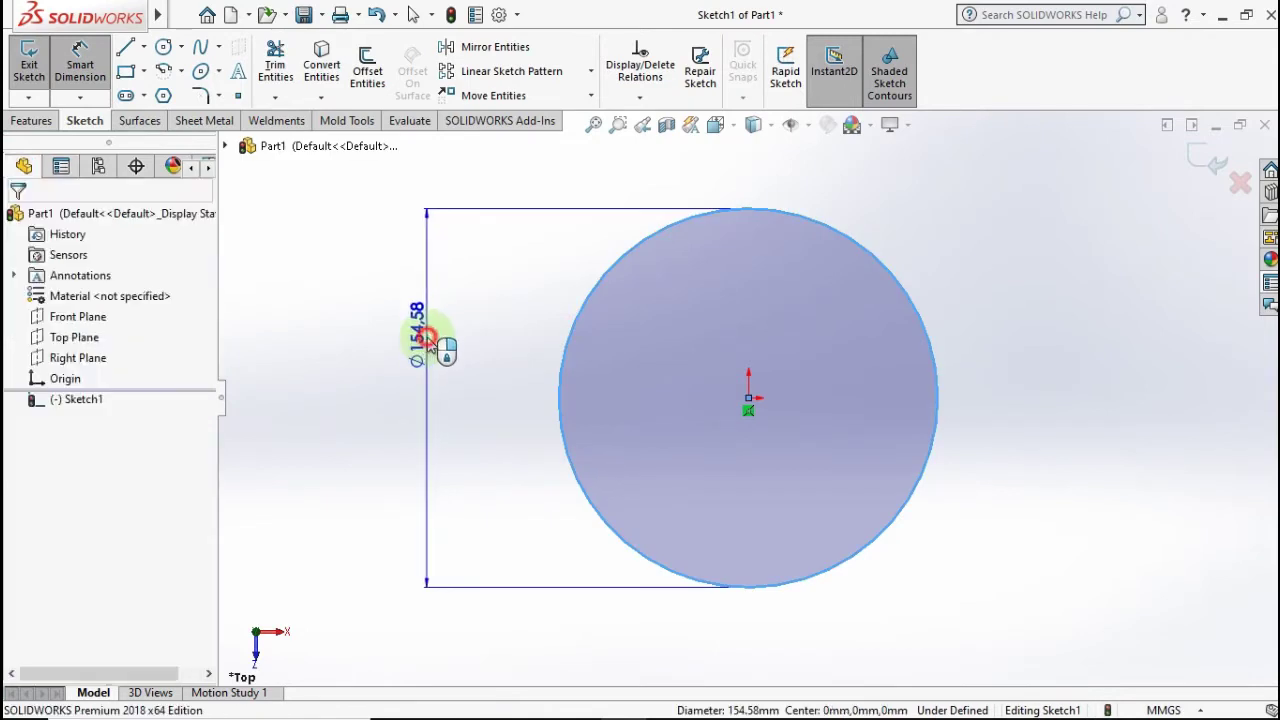
{"action": "left_click", "coordinate": [436, 341]}
{"action": "type", "text": "50"}
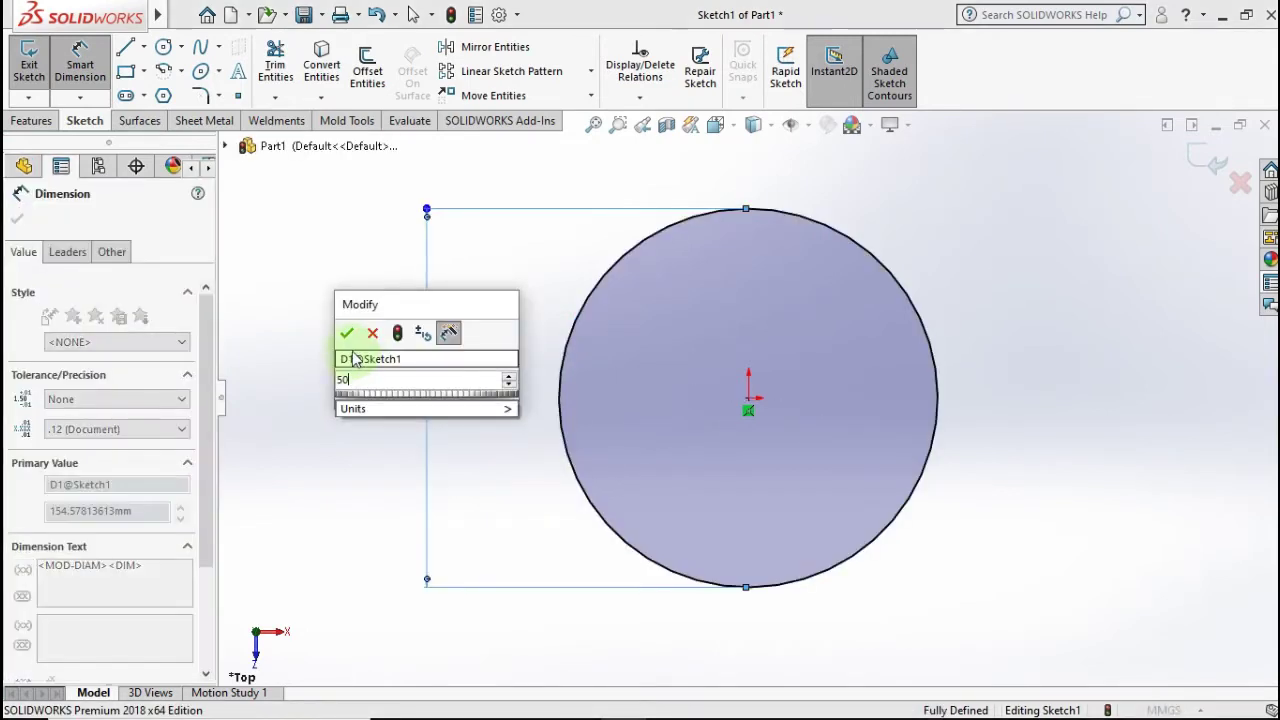
{"action": "left_click", "coordinate": [346, 332]}
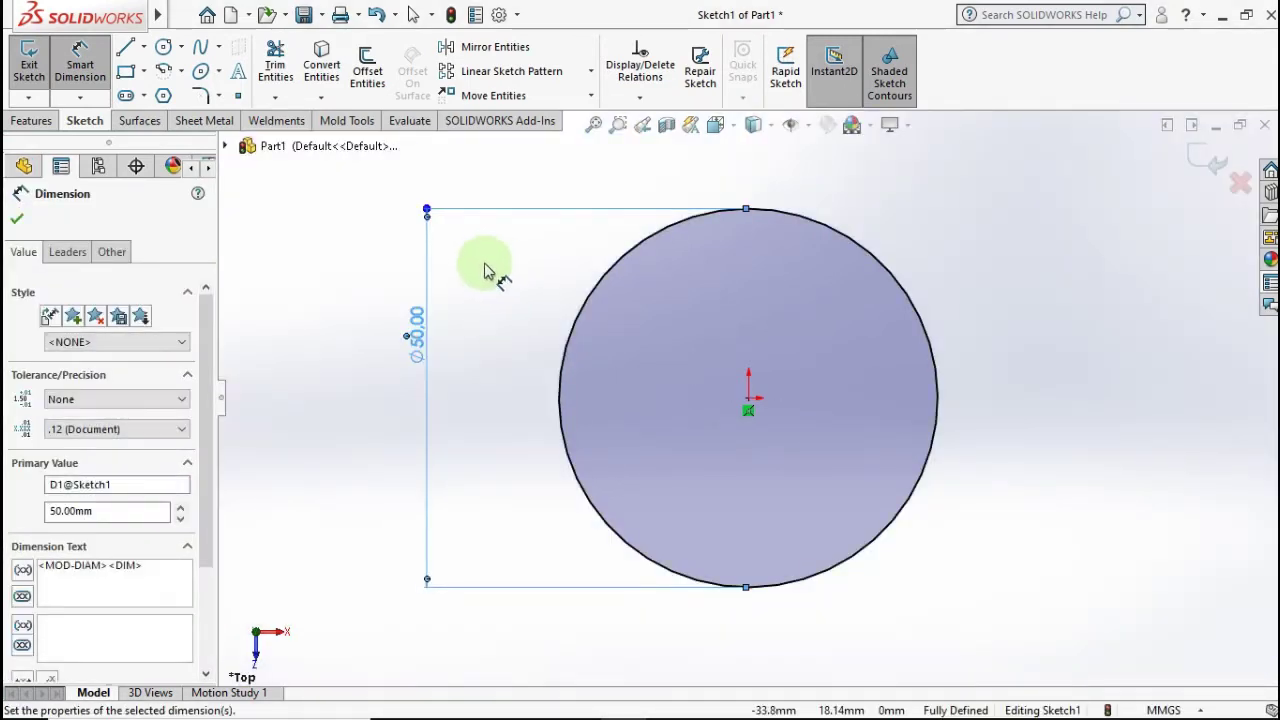
{"action": "left_click", "coordinate": [400, 276]}
{"action": "key", "text": "ctrl+7"}
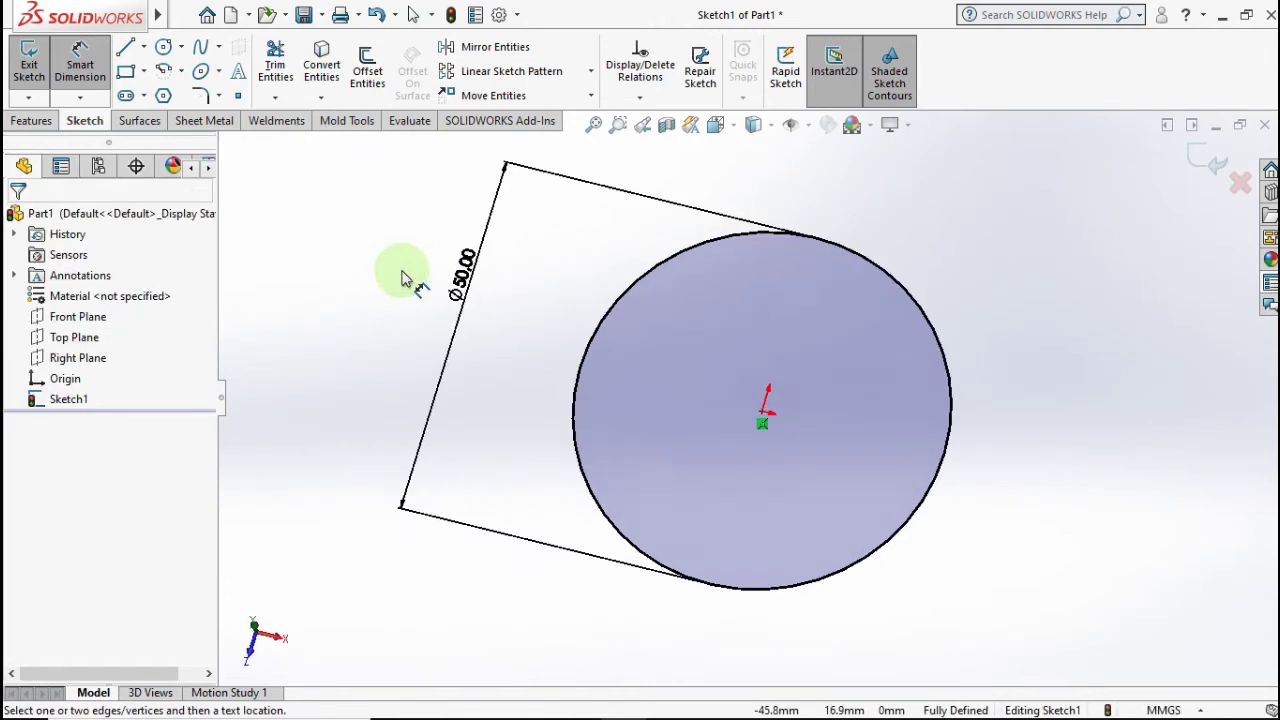
Create a Helix/Spiral on the circle, defined by Height and Revolution, with a 150 mm height
{"action": "left_click", "coordinate": [31, 120]}
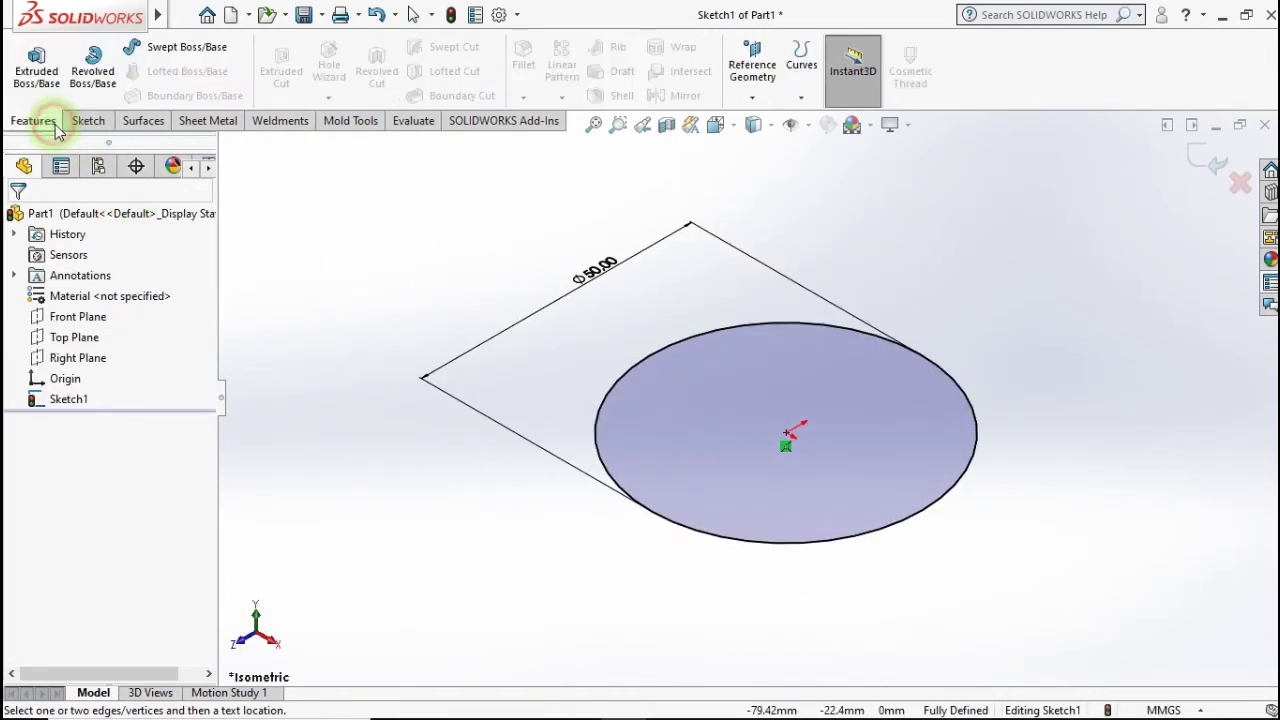
{"action": "left_click", "coordinate": [798, 99]}
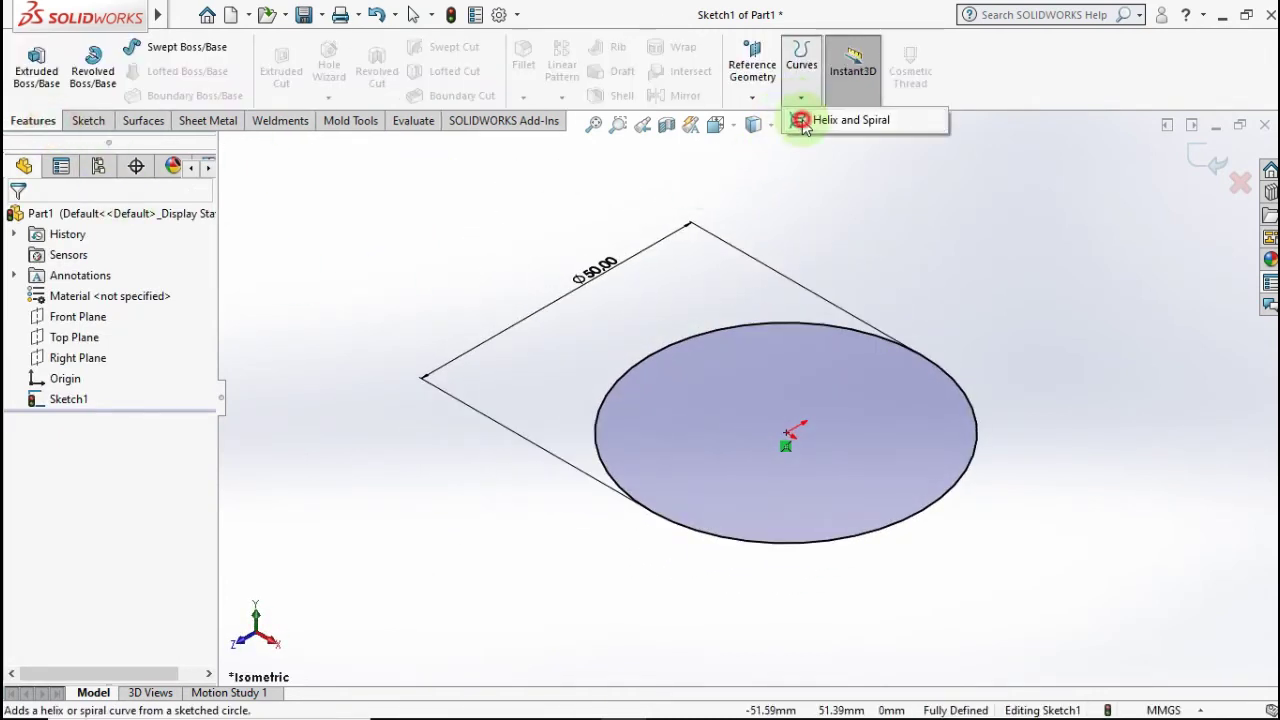
{"action": "left_click", "coordinate": [805, 119]}
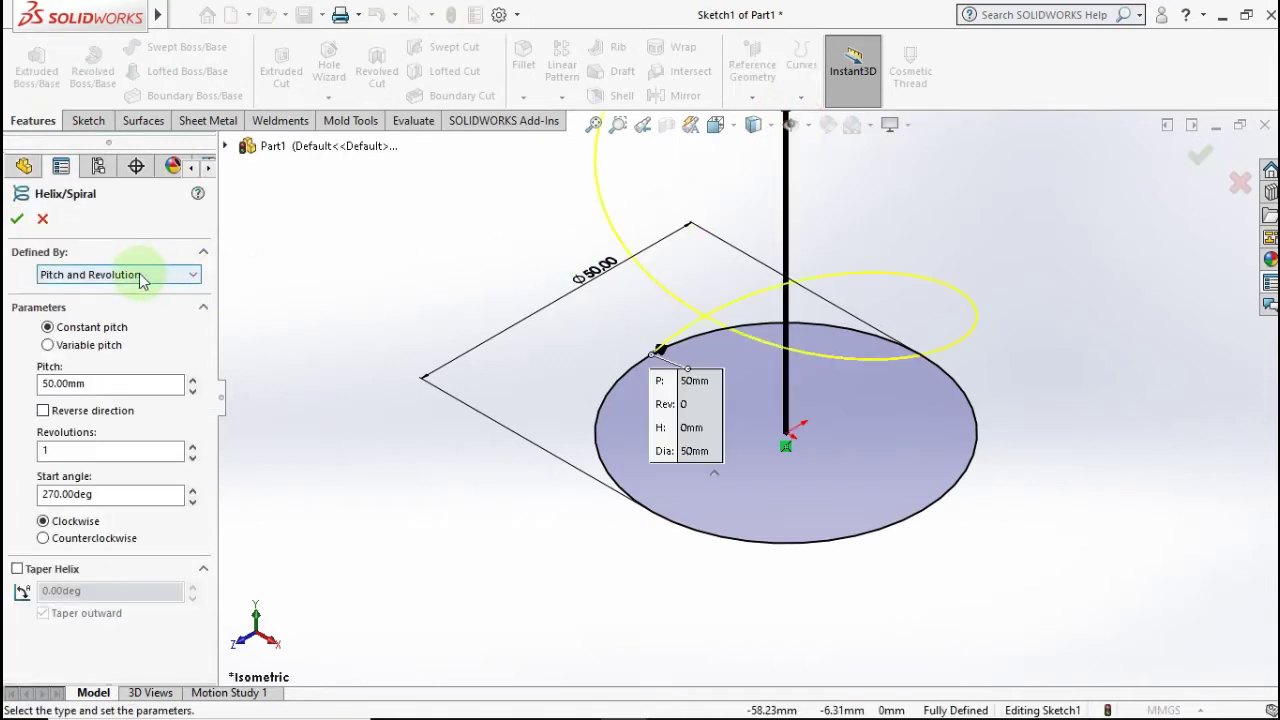
{"action": "scroll", "coordinate": [600, 265], "scroll_direction": "up", "scroll_amount": 3}
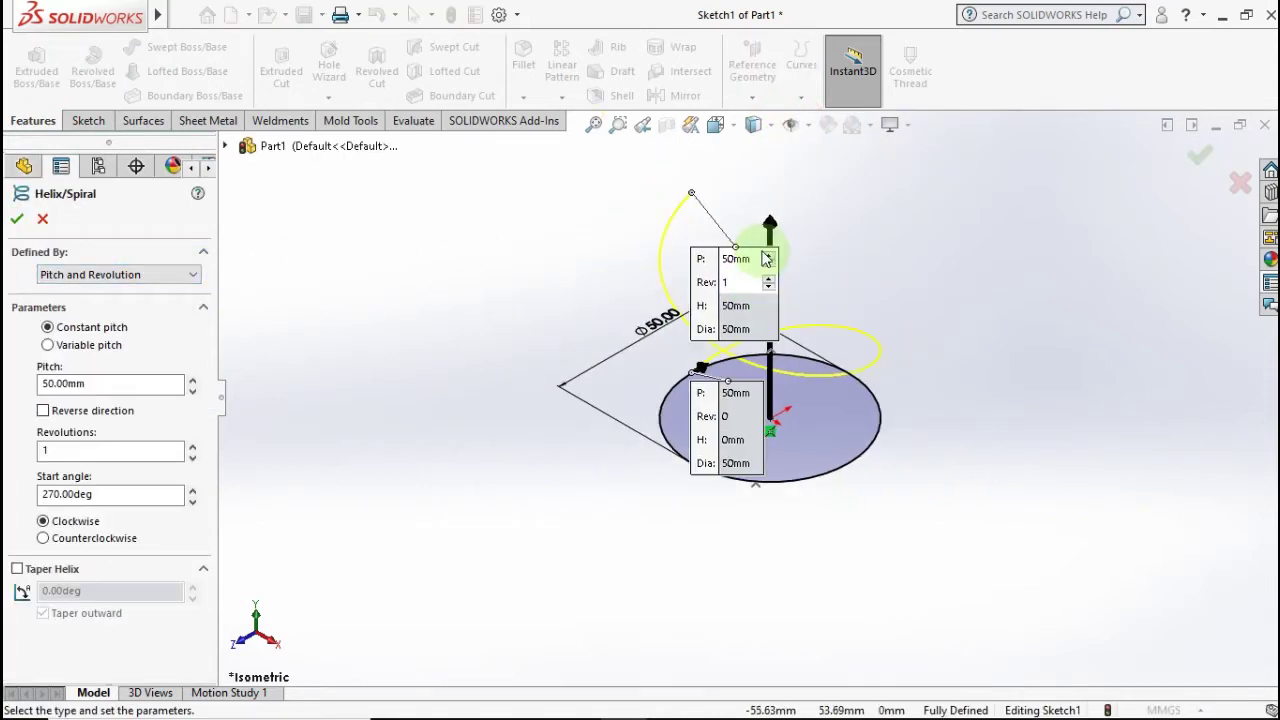
{"action": "left_click", "coordinate": [184, 277]}
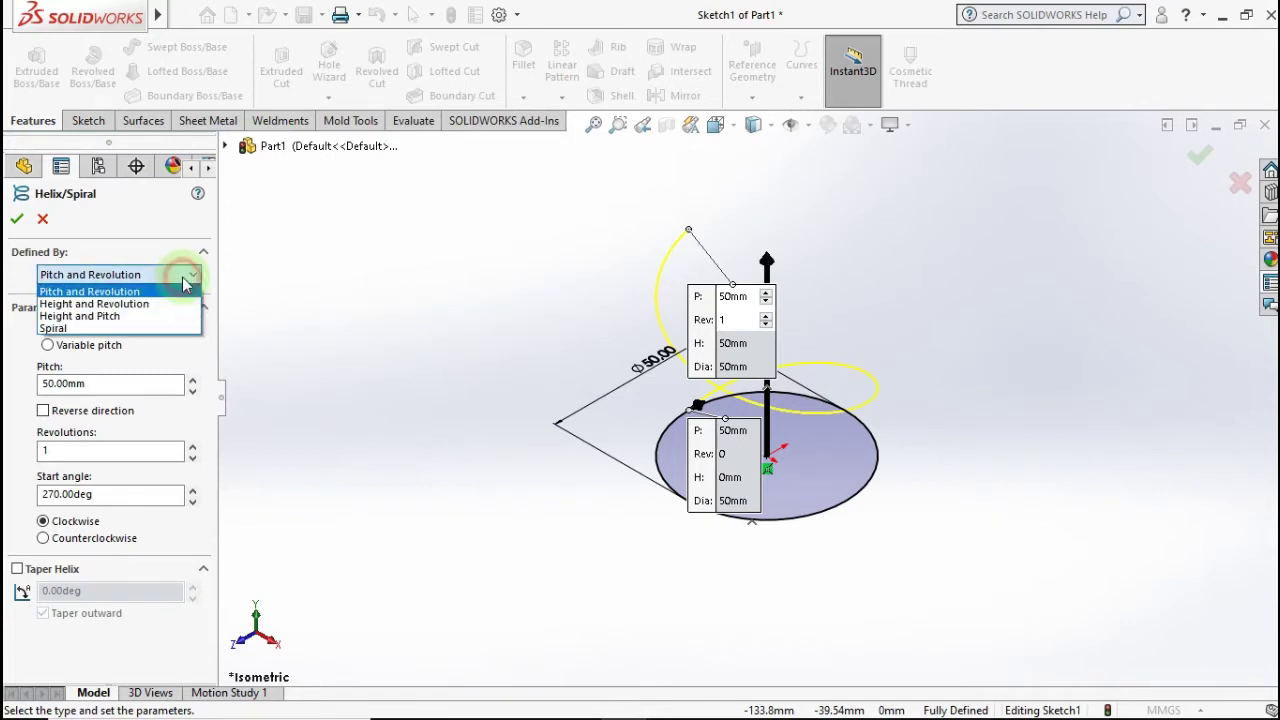
{"action": "left_click", "coordinate": [173, 303]}
{"action": "type", "text": "150"}
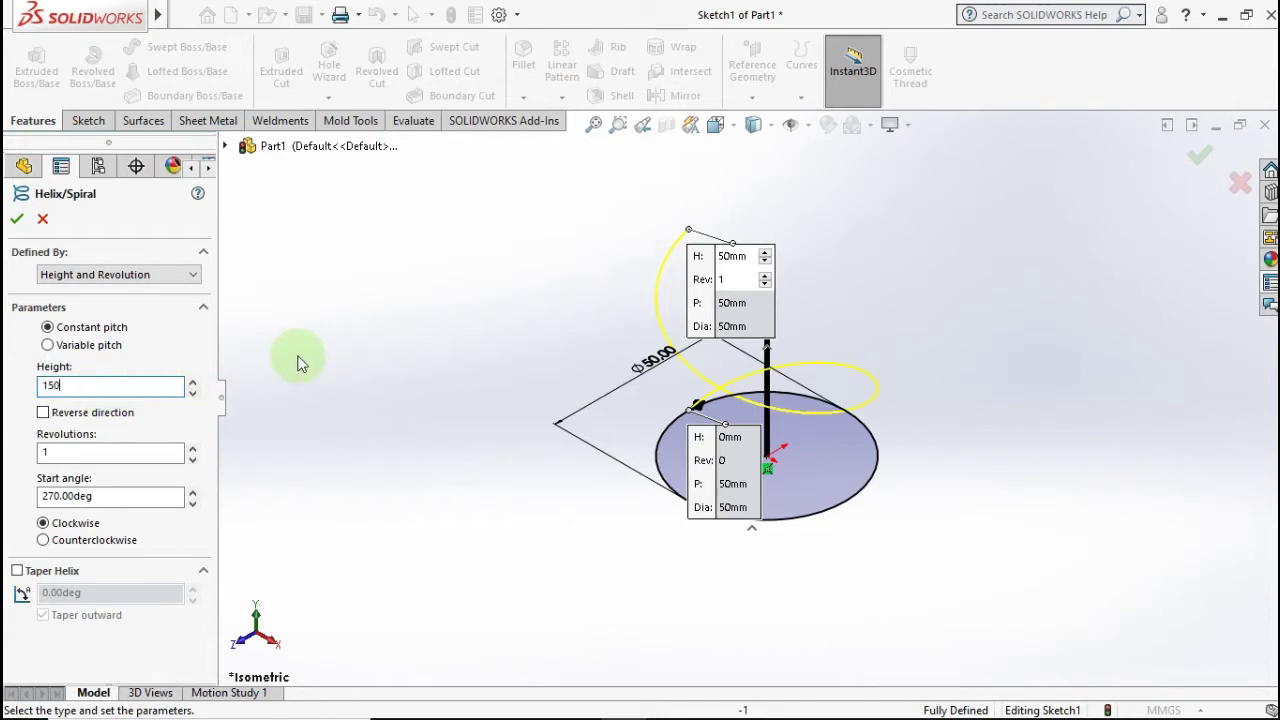
{"action": "key", "text": "Return"}
{"action": "scroll", "coordinate": [781, 316], "scroll_direction": "up", "scroll_amount": 1}
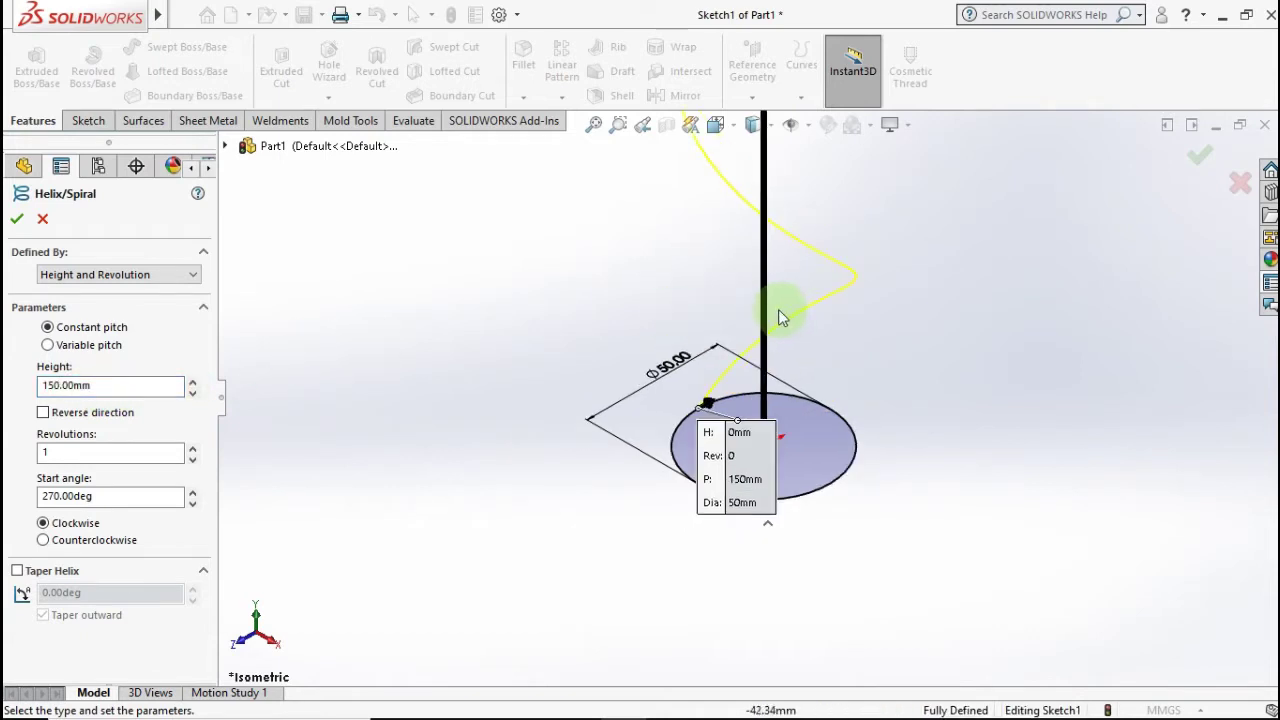
{"action": "scroll", "coordinate": [766, 318], "scroll_direction": "up", "scroll_amount": 2}
{"action": "scroll", "coordinate": [766, 306], "scroll_direction": "up", "scroll_amount": 1}
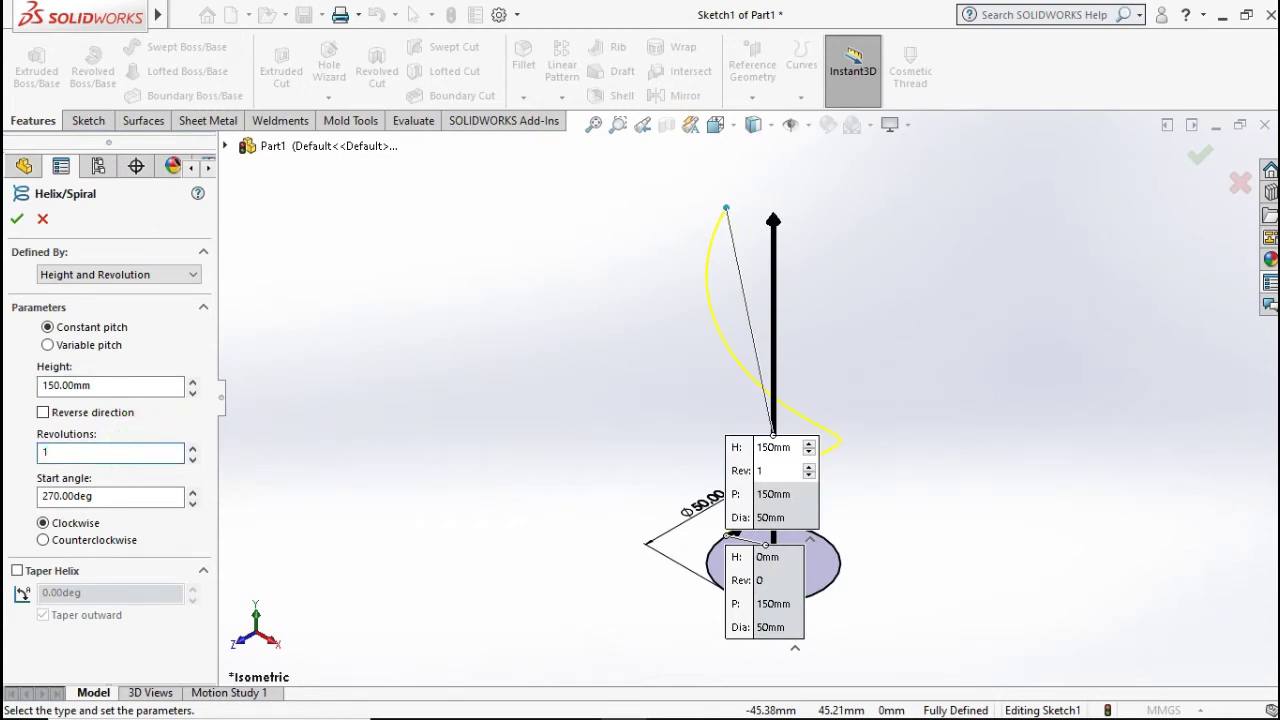
Set the helix to 10.5 revolutions with a 90° start angle and accept it
{"action": "left_click", "coordinate": [467, 405]}
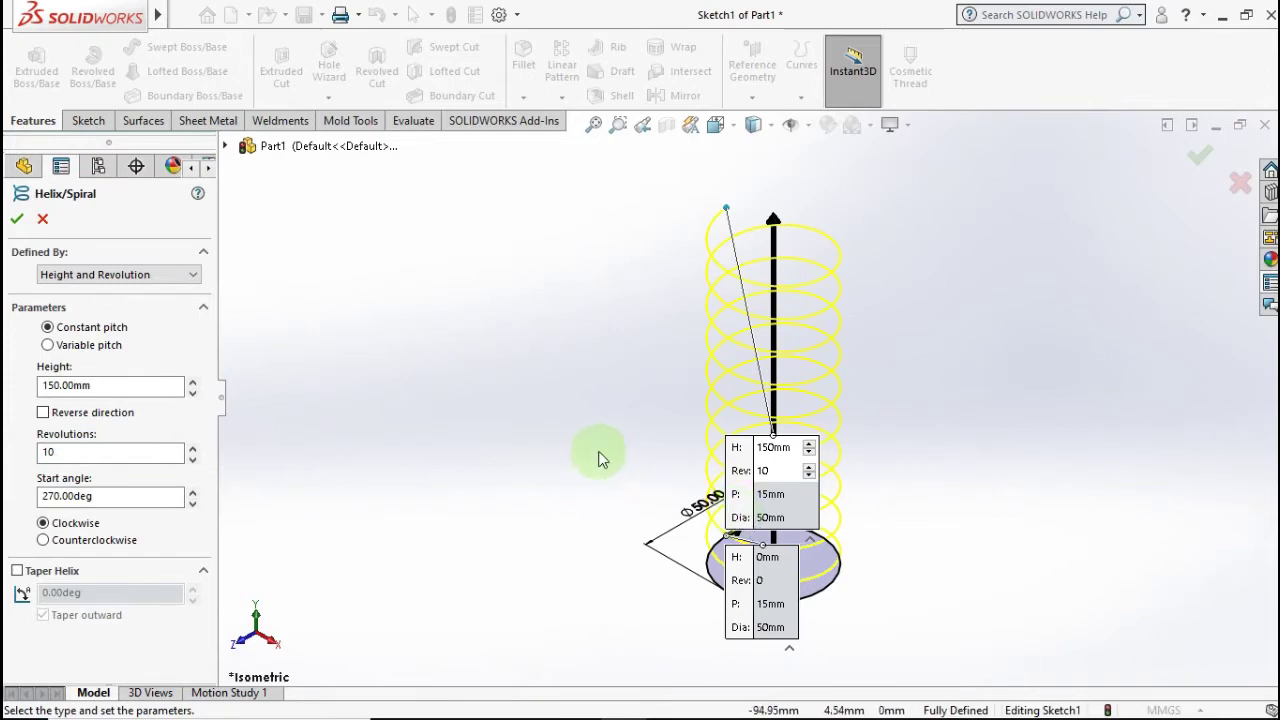
{"action": "mouse_move", "coordinate": [583, 433]}
{"action": "middle_mouse_down"}
{"action": "mouse_move", "coordinate": [519, 476]}
{"action": "mouse_move", "coordinate": [733, 605]}
{"action": "mouse_move", "coordinate": [800, 348]}
{"action": "middle_mouse_up"}
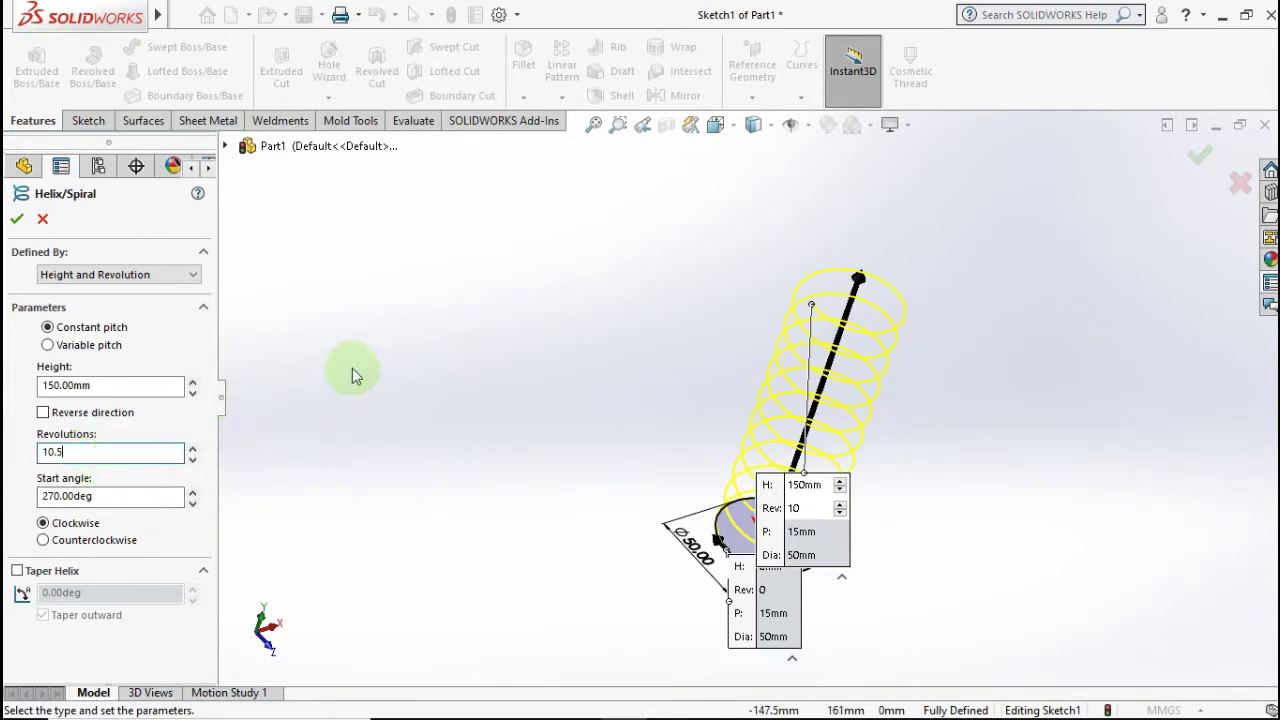
{"action": "left_click", "coordinate": [393, 349]}
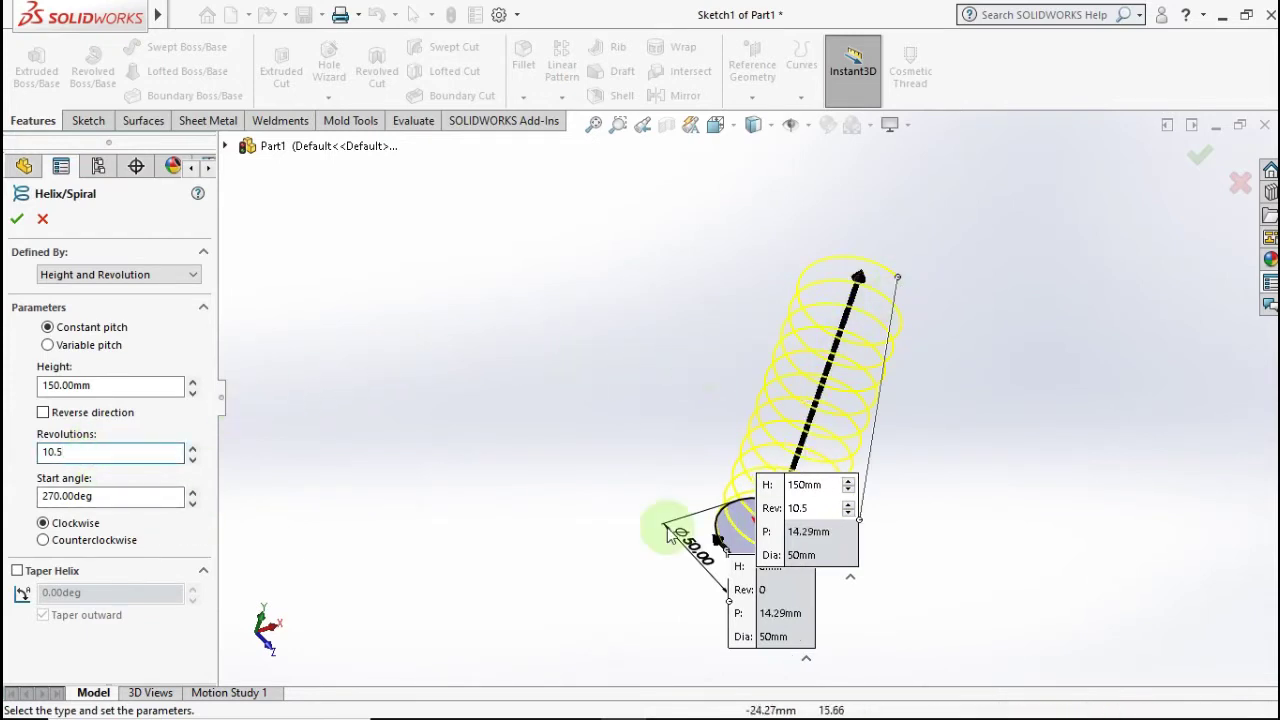
{"action": "left_click_drag", "start_coordinate": [814, 529], "coordinate": [995, 555]}
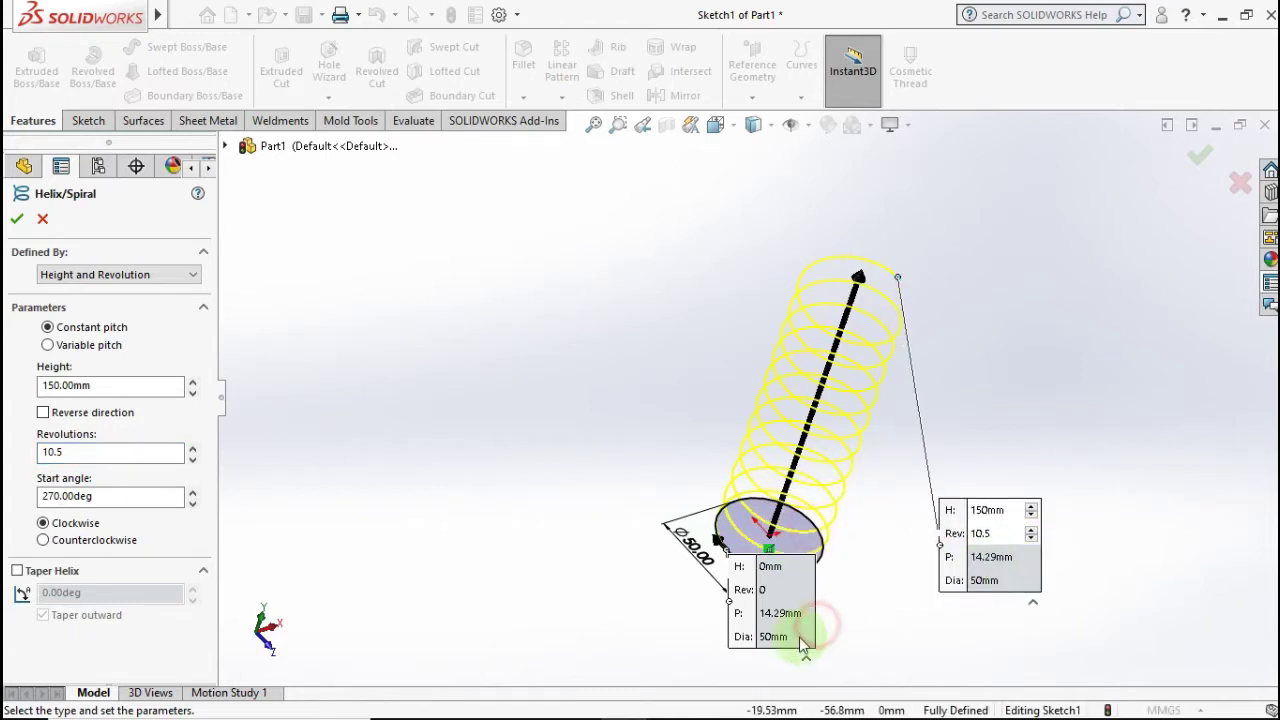
{"action": "left_click_drag", "start_coordinate": [800, 645], "coordinate": [613, 511]}
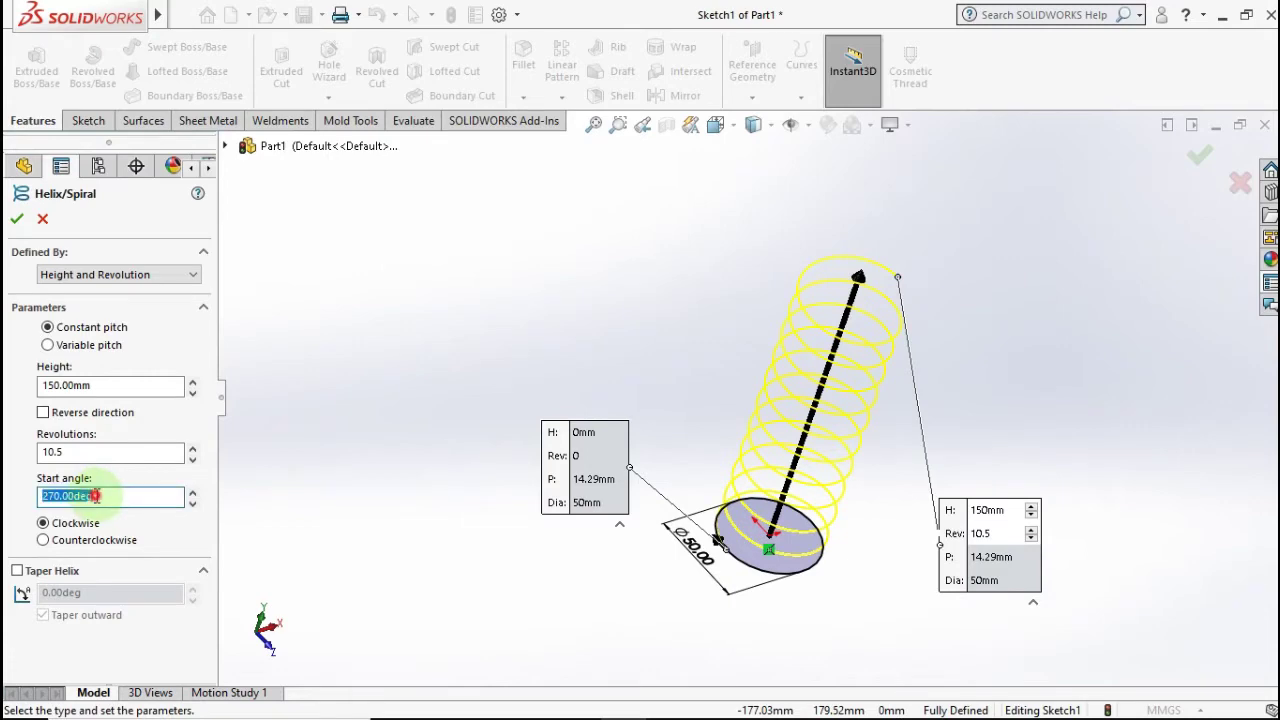
{"action": "type", "text": "90"}
{"action": "left_click", "coordinate": [369, 399]}
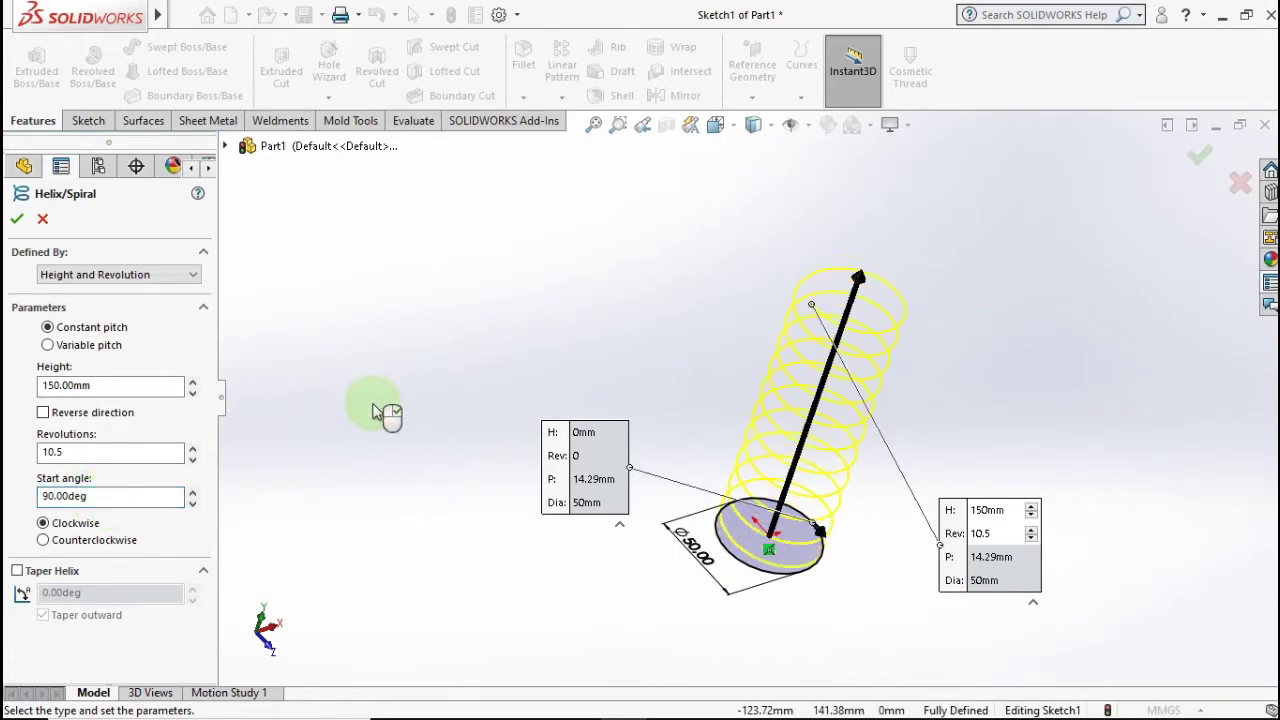
{"action": "mouse_move", "coordinate": [690, 450]}
{"action": "middle_mouse_down"}
{"action": "mouse_move", "coordinate": [614, 337]}
{"action": "mouse_move", "coordinate": [640, 447]}
{"action": "mouse_move", "coordinate": [643, 429]}
{"action": "mouse_move", "coordinate": [671, 423]}
{"action": "mouse_move", "coordinate": [687, 472]}
{"action": "middle_mouse_up"}
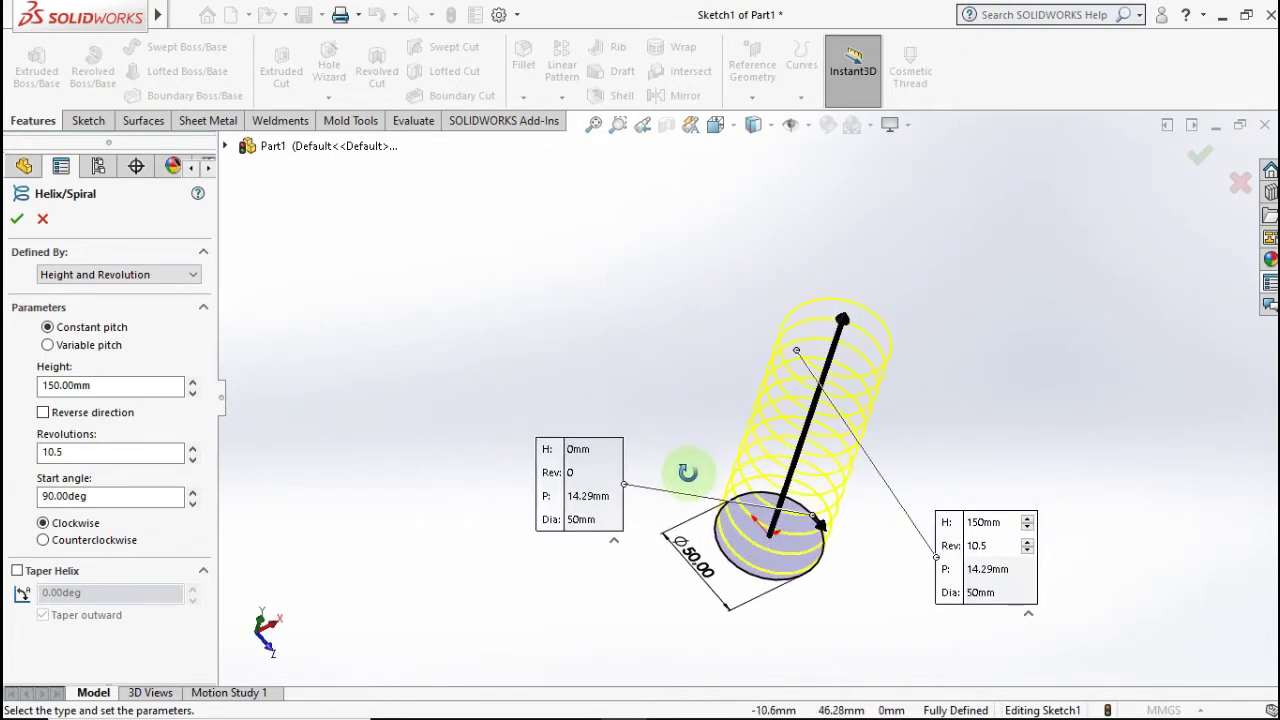
{"action": "left_click", "coordinate": [20, 222]}
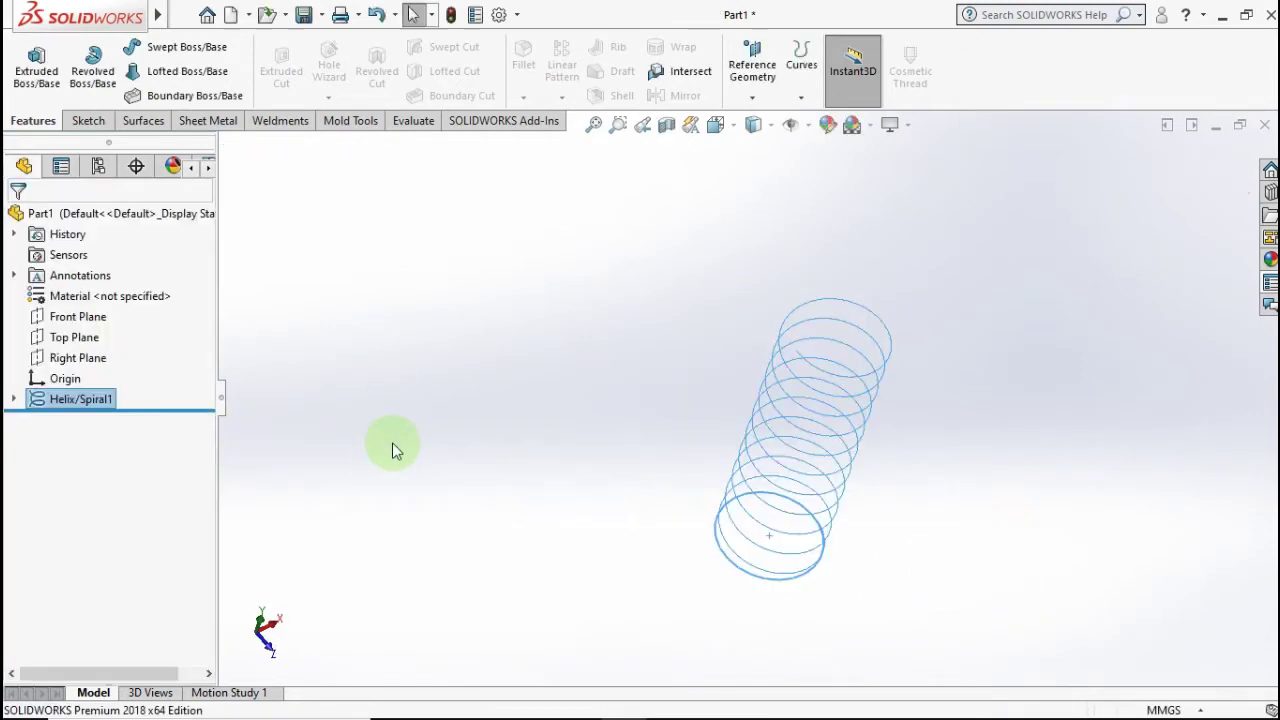
Deselect the helix, orbit it upright, and choose the Front Plane for a new sketch
{"action": "left_click", "coordinate": [442, 438]}
{"action": "mouse_move", "coordinate": [663, 486]}
{"action": "middle_mouse_down"}
{"action": "mouse_move", "coordinate": [606, 360]}
{"action": "mouse_move", "coordinate": [517, 363]}
{"action": "mouse_move", "coordinate": [526, 479]}
{"action": "mouse_move", "coordinate": [538, 407]}
{"action": "middle_mouse_up"}
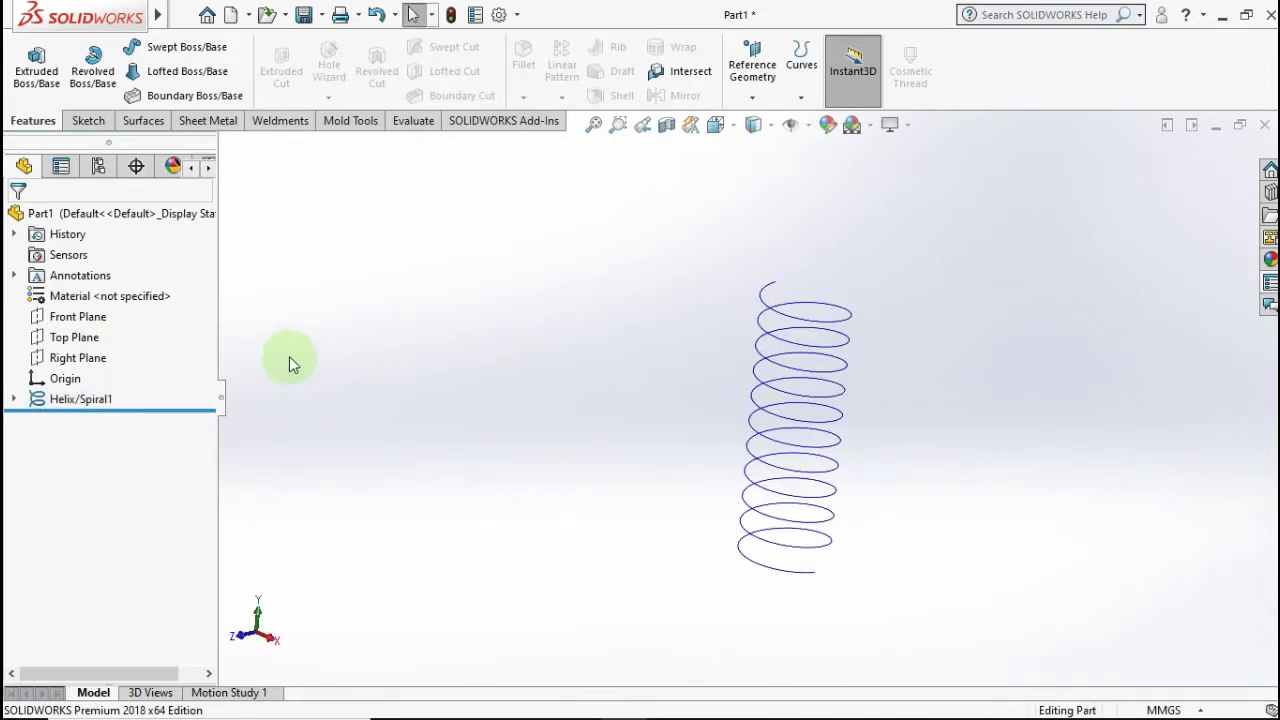
{"action": "left_click", "coordinate": [97, 358]}
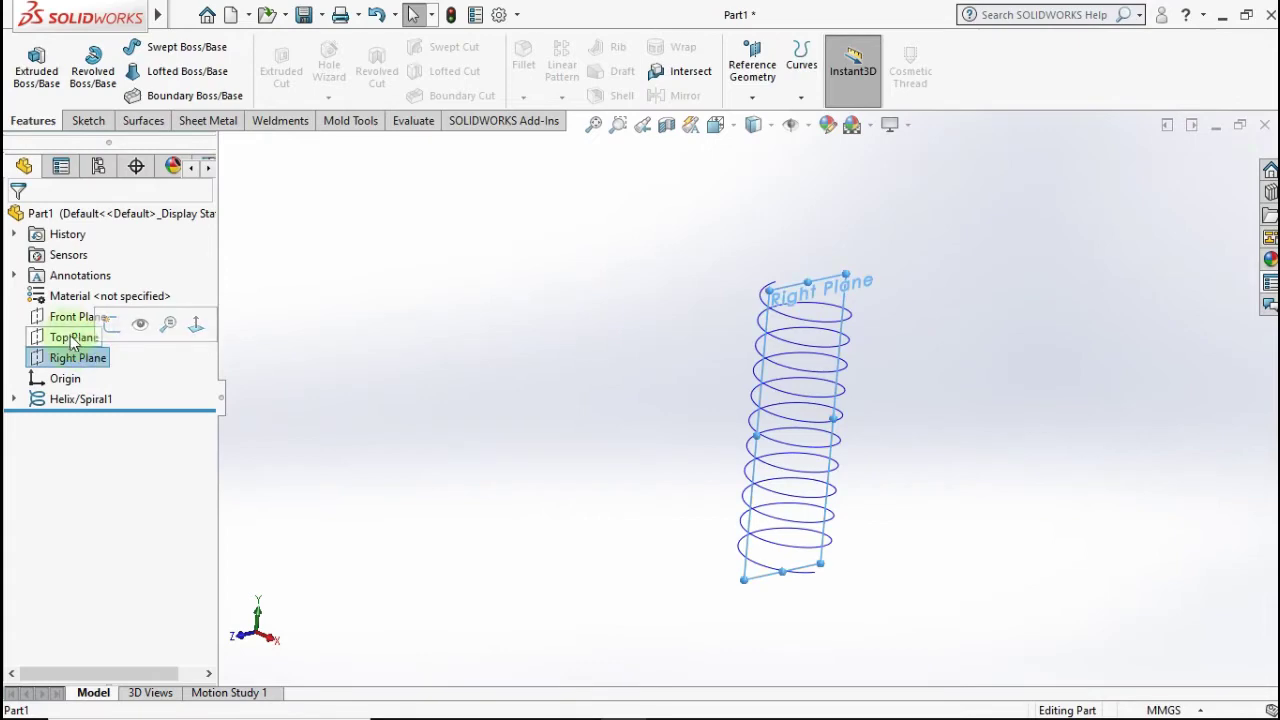
{"action": "left_click", "coordinate": [68, 316]}
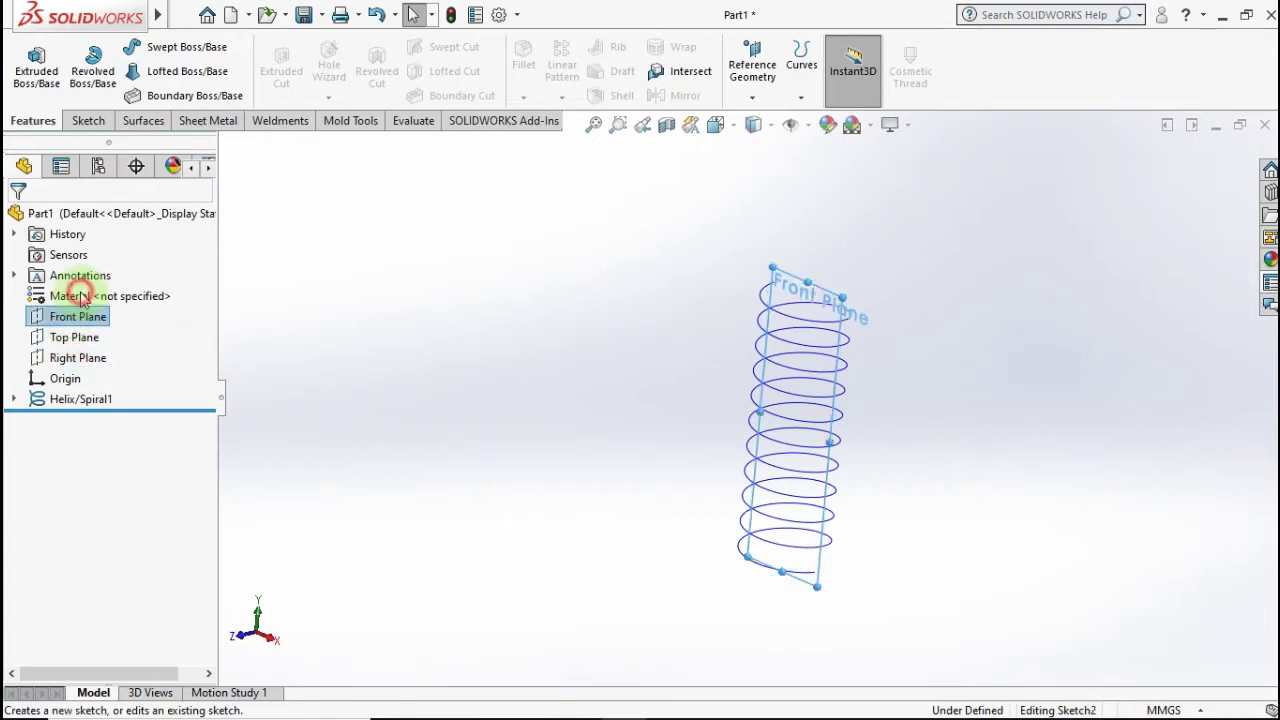
Draw two concentric circles centred on the helix's lower endpoint
{"action": "key", "text": "ctrl+8"}
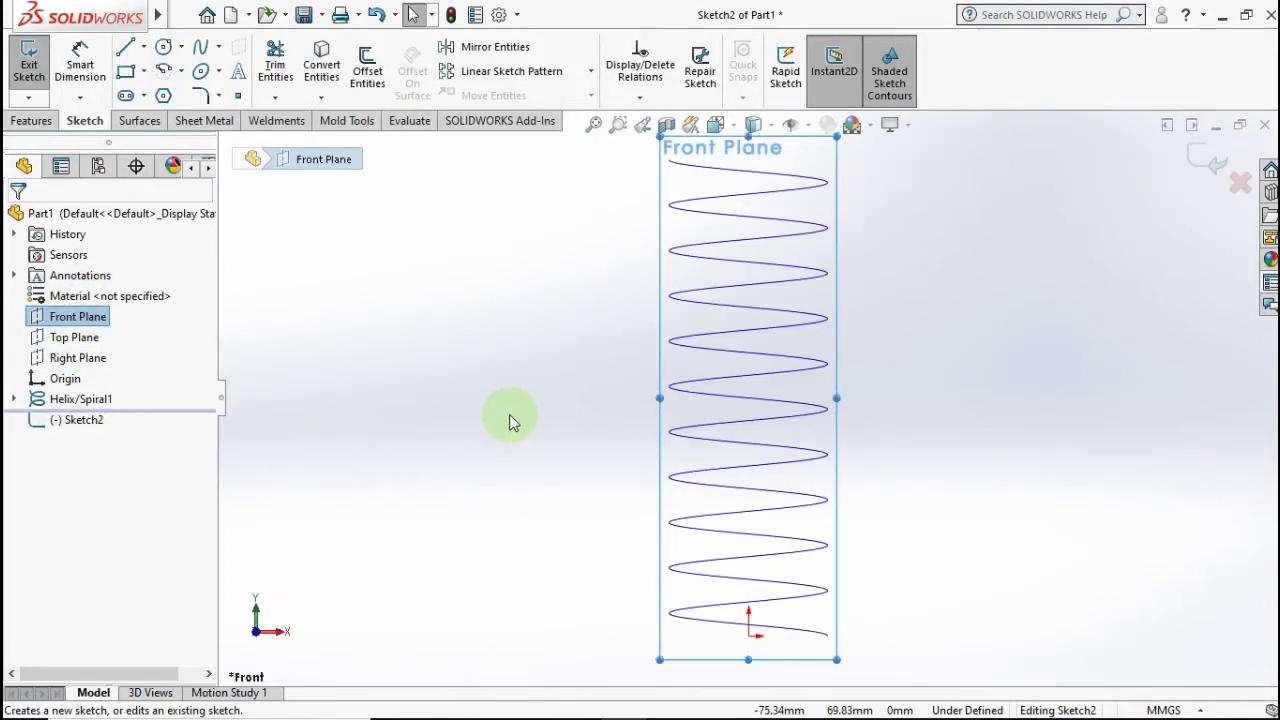
{"action": "key", "text": "ctrl+8"}
{"action": "scroll", "coordinate": [676, 630], "scroll_direction": "down", "scroll_amount": 2}
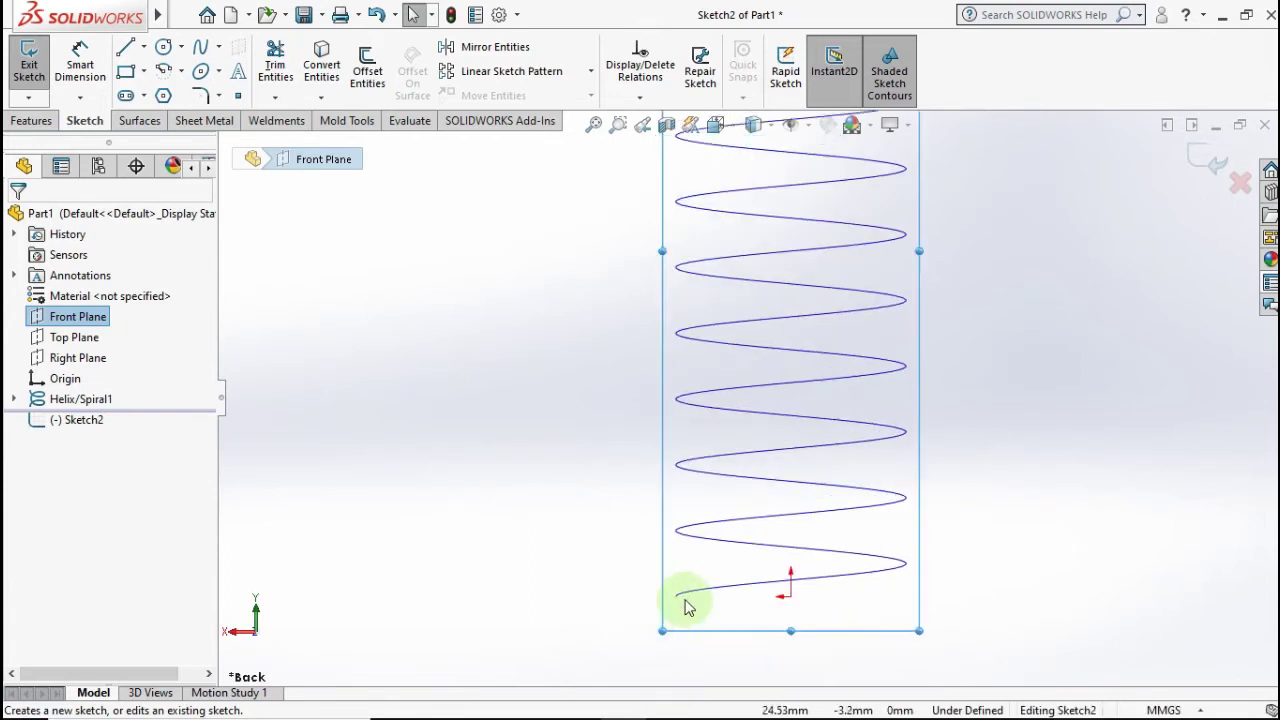
{"action": "scroll", "coordinate": [690, 590], "scroll_direction": "down", "scroll_amount": 2}
{"action": "scroll", "coordinate": [694, 571], "scroll_direction": "down", "scroll_amount": 2}
{"action": "left_click", "coordinate": [580, 512]}
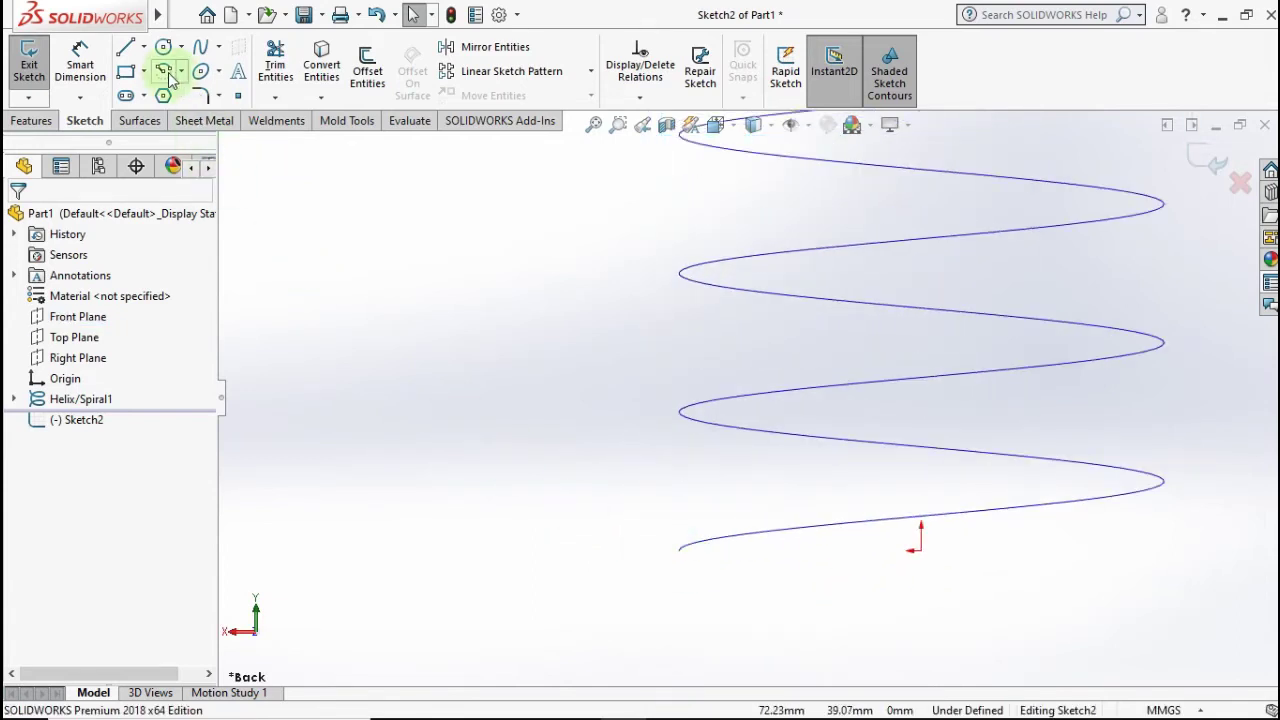
{"action": "left_click", "coordinate": [165, 49]}
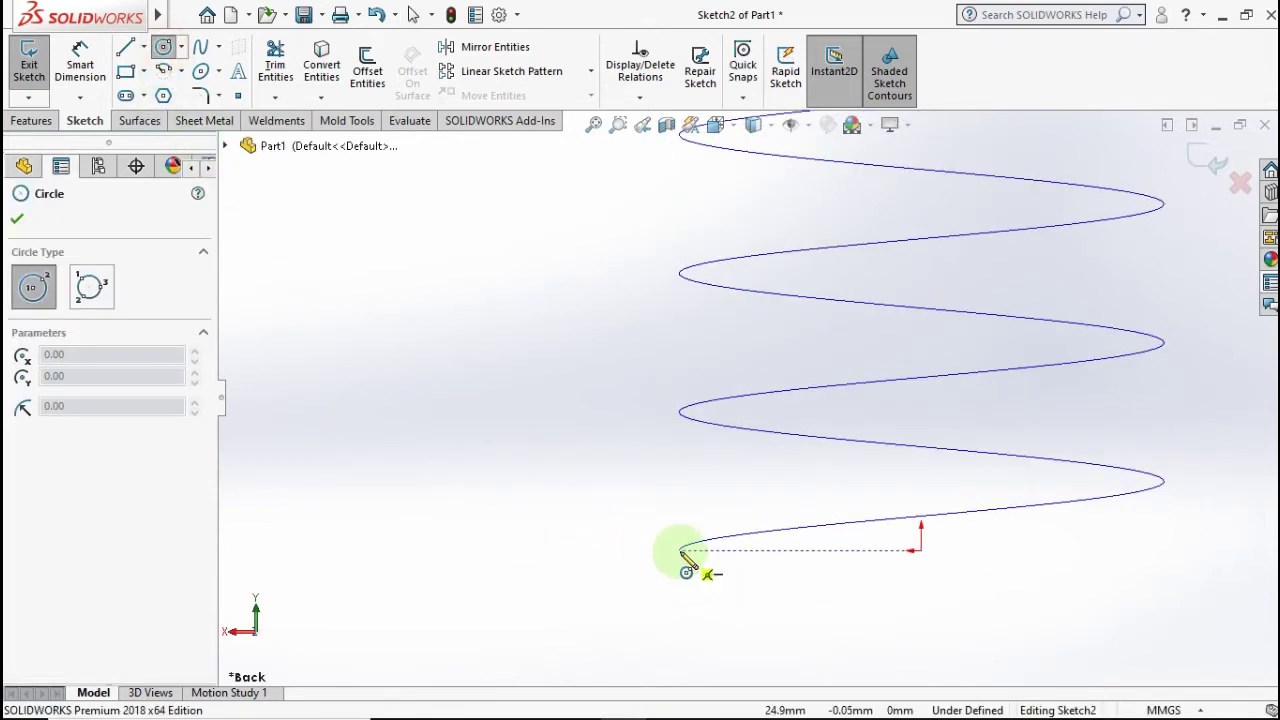
{"action": "left_click", "coordinate": [679, 550]}
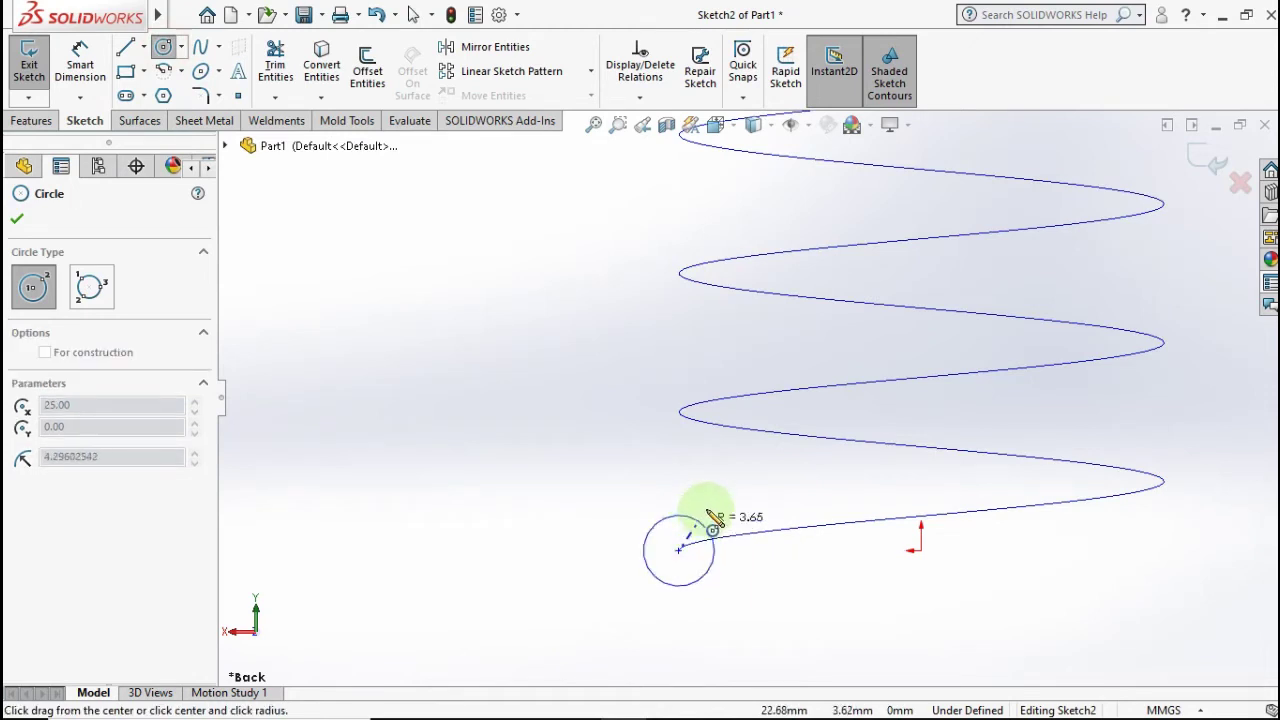
{"action": "left_click", "coordinate": [719, 497]}
{"action": "scroll", "coordinate": [697, 578], "scroll_direction": "down", "scroll_amount": 1}
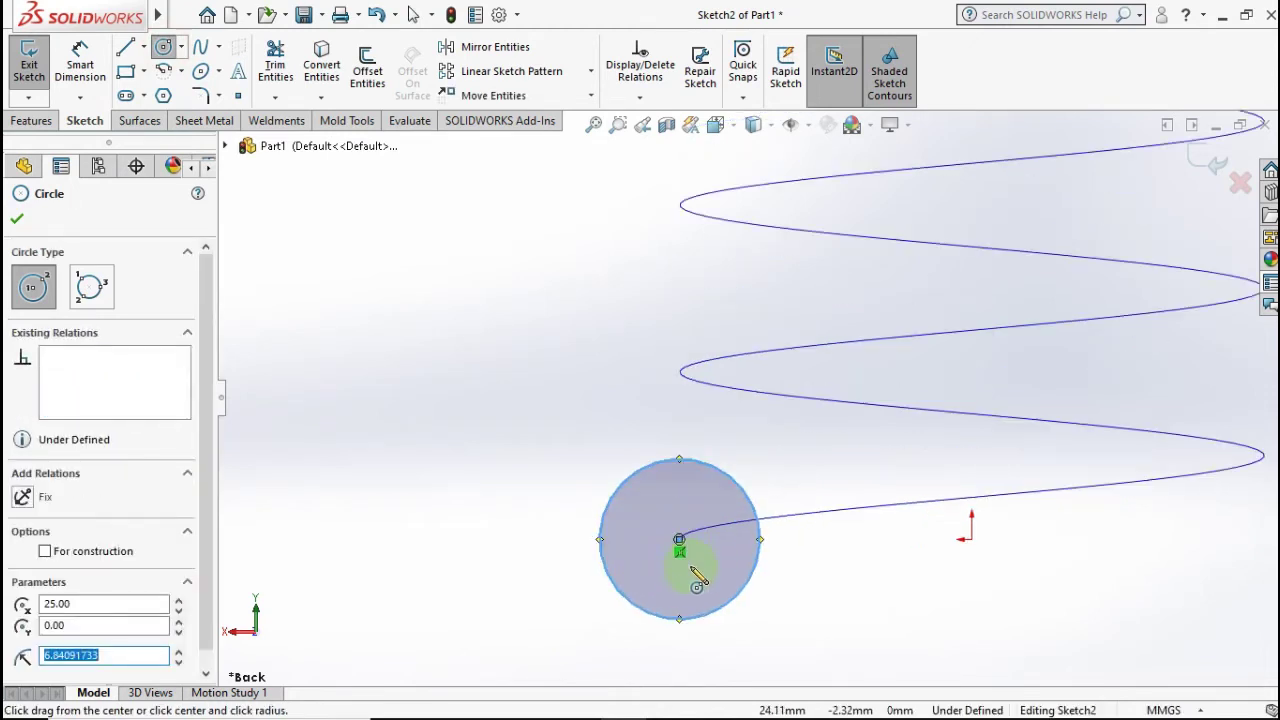
{"action": "left_click", "coordinate": [680, 541]}
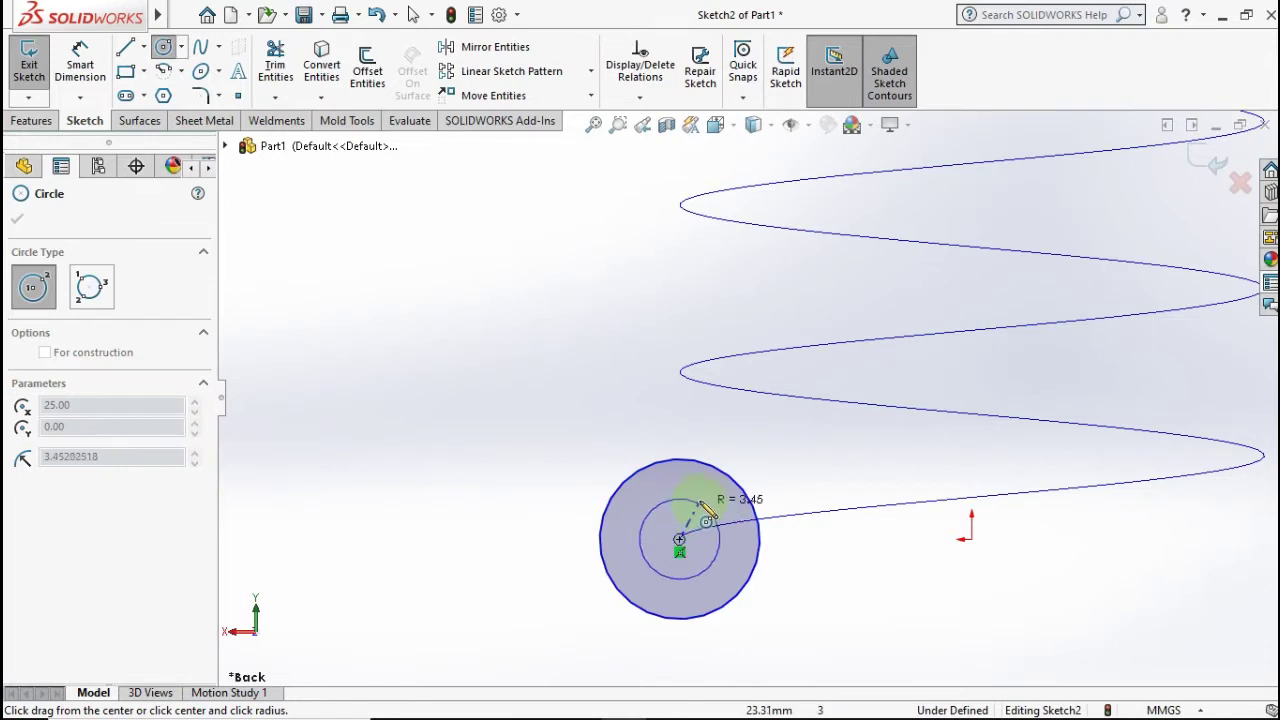
{"action": "left_click", "coordinate": [694, 491]}
Dimension the inner circle to 1.20 and the outer circle to Ø6.35
{"action": "left_click", "coordinate": [85, 65]}
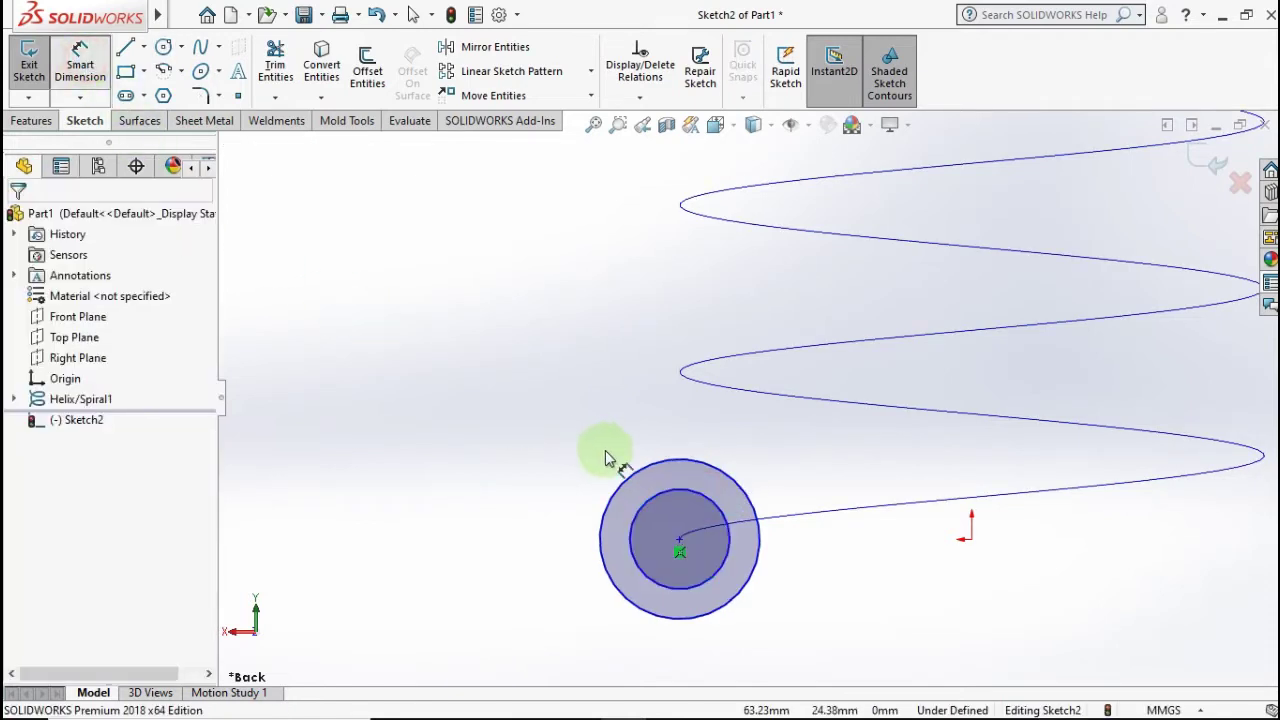
{"action": "left_click", "coordinate": [645, 508]}
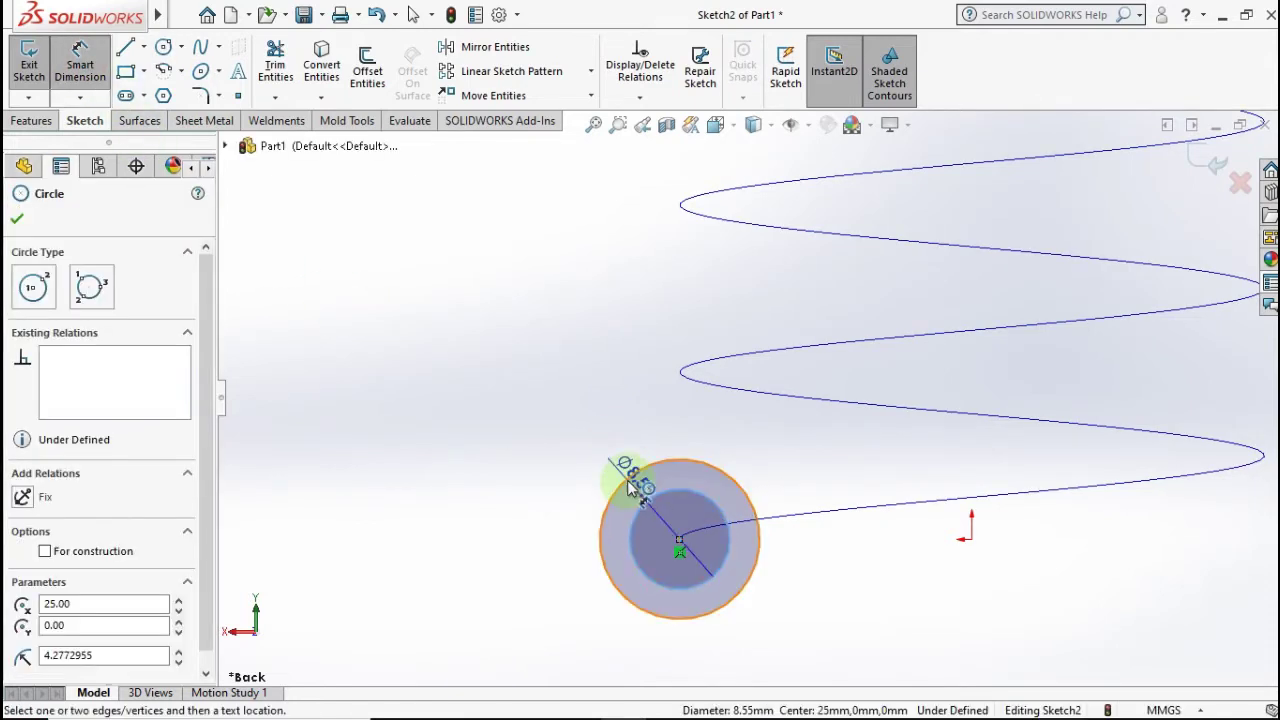
{"action": "left_click", "coordinate": [509, 414]}
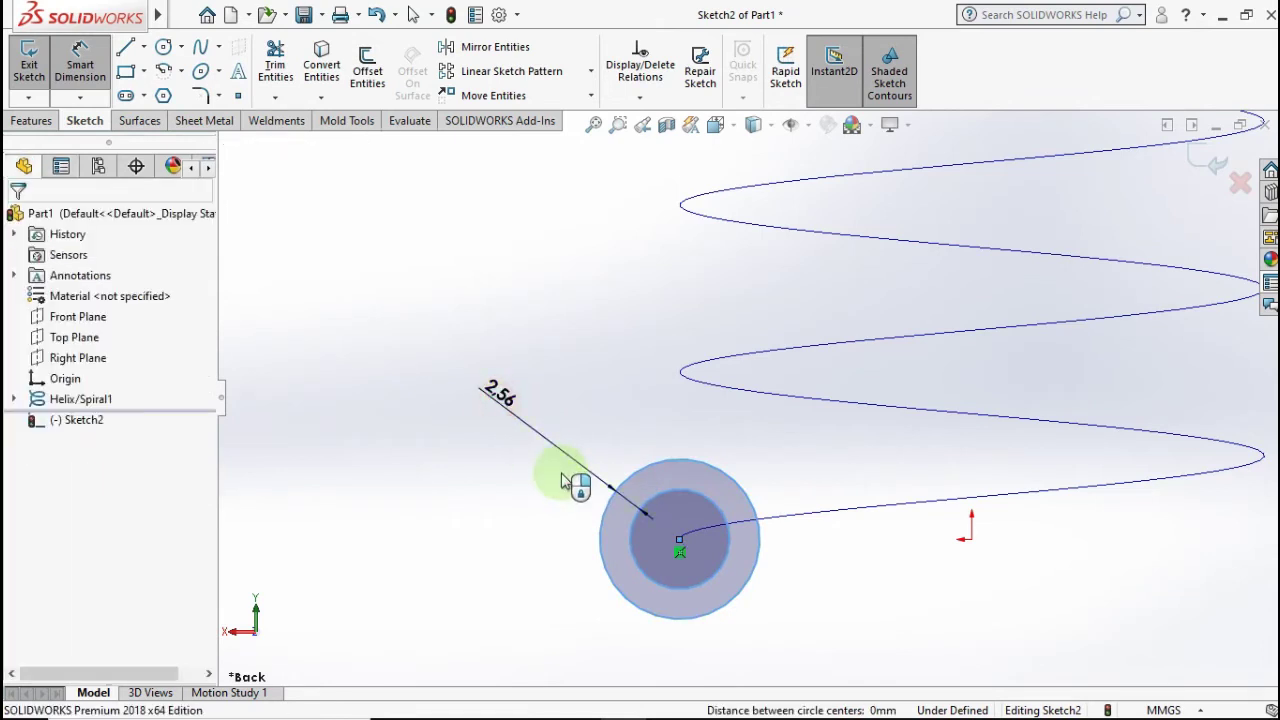
{"action": "type", "text": "1.2"}
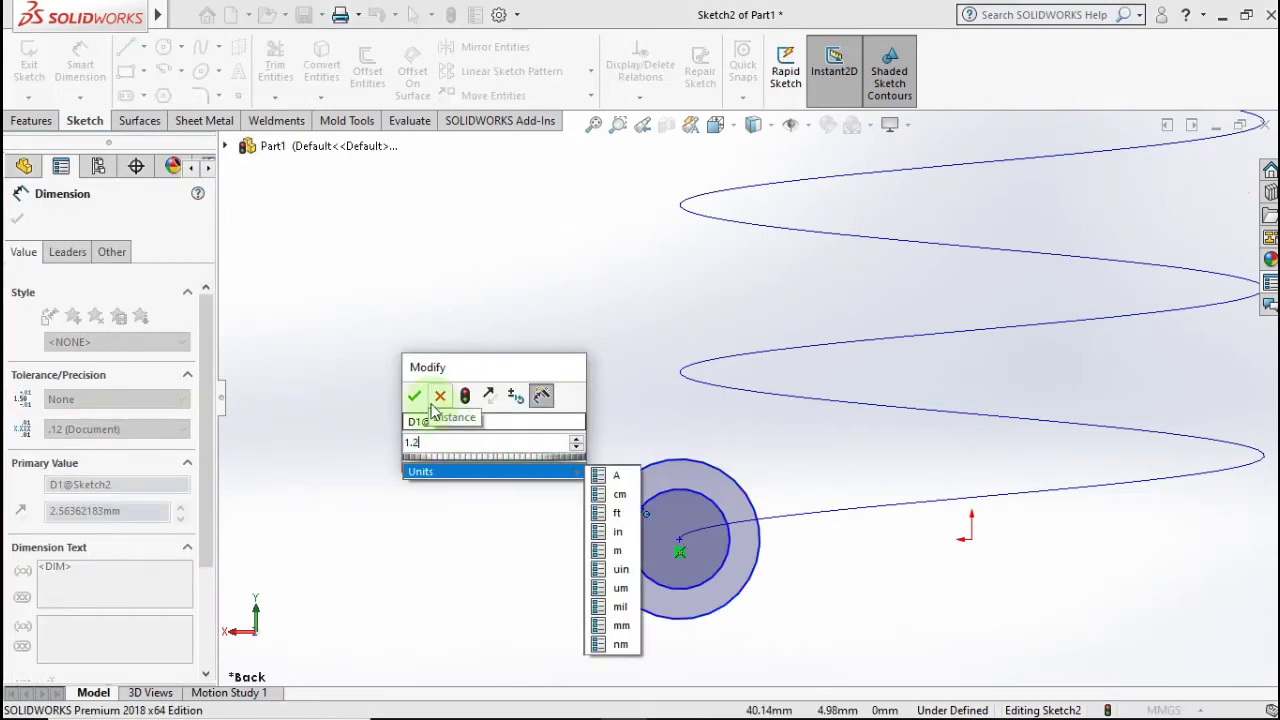
{"action": "left_click", "coordinate": [414, 395]}
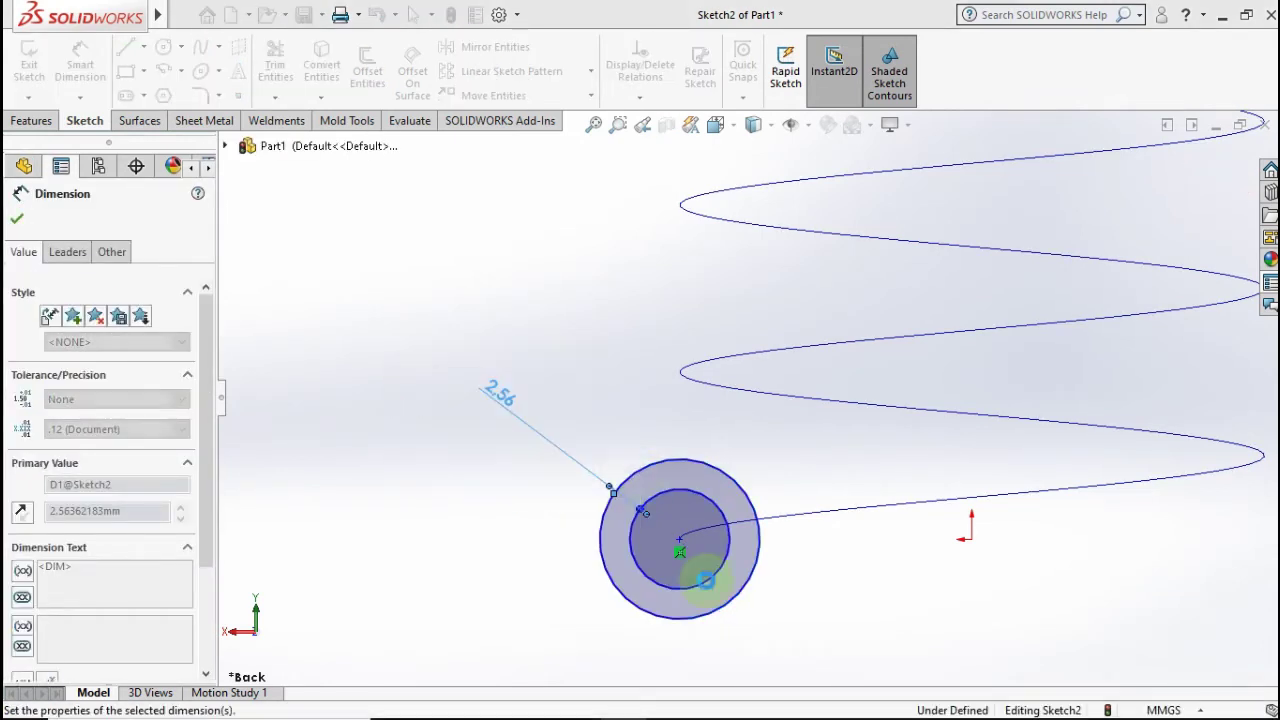
{"action": "left_click", "coordinate": [700, 592]}
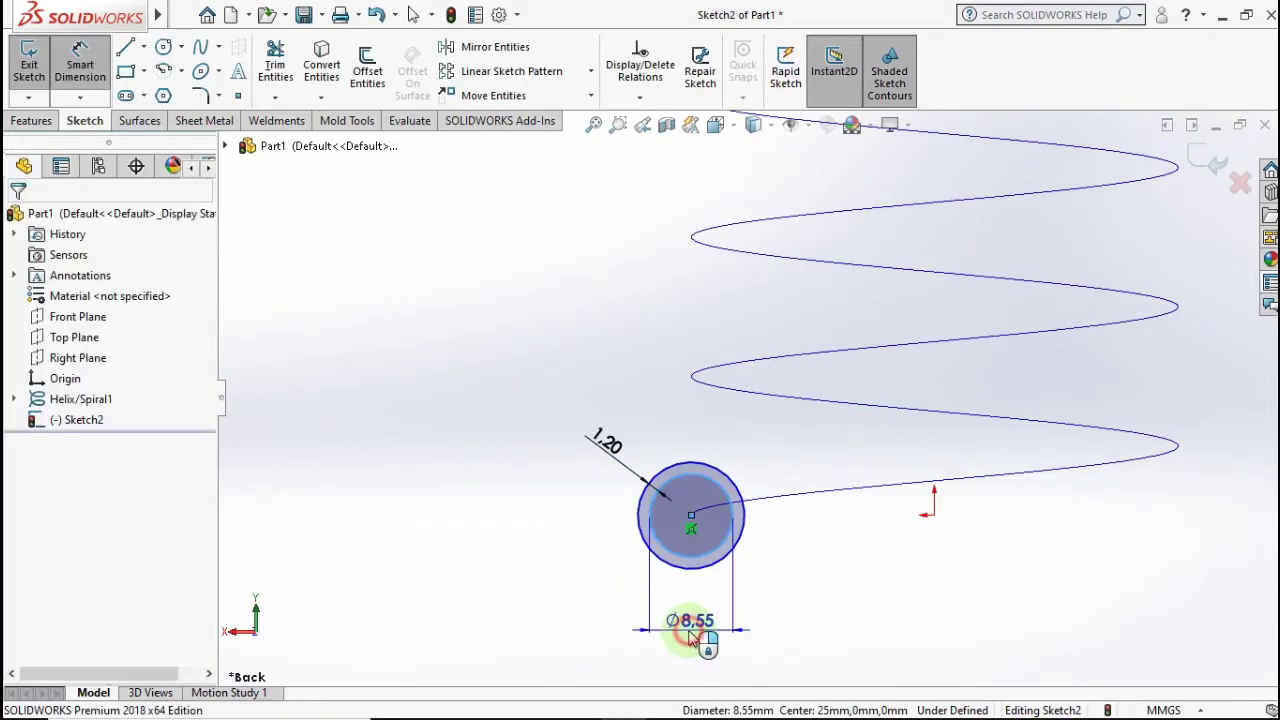
{"action": "left_click", "coordinate": [729, 634]}
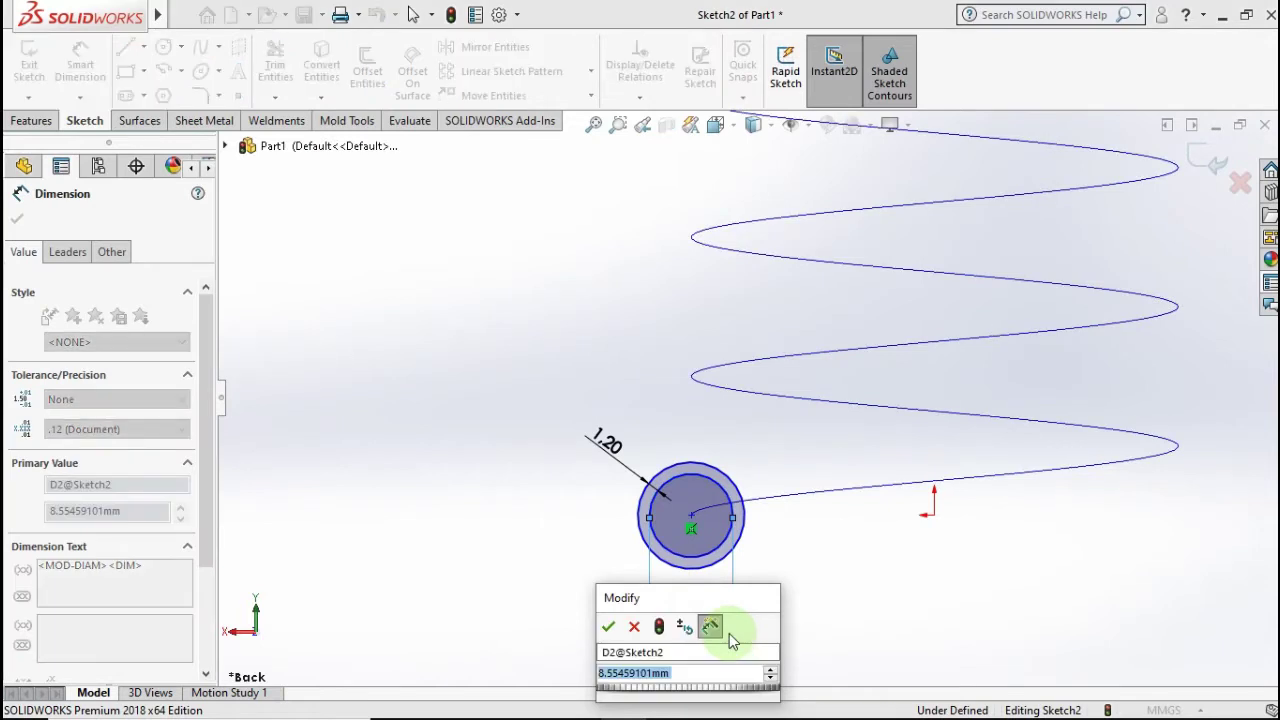
{"action": "type", "text": "6."}
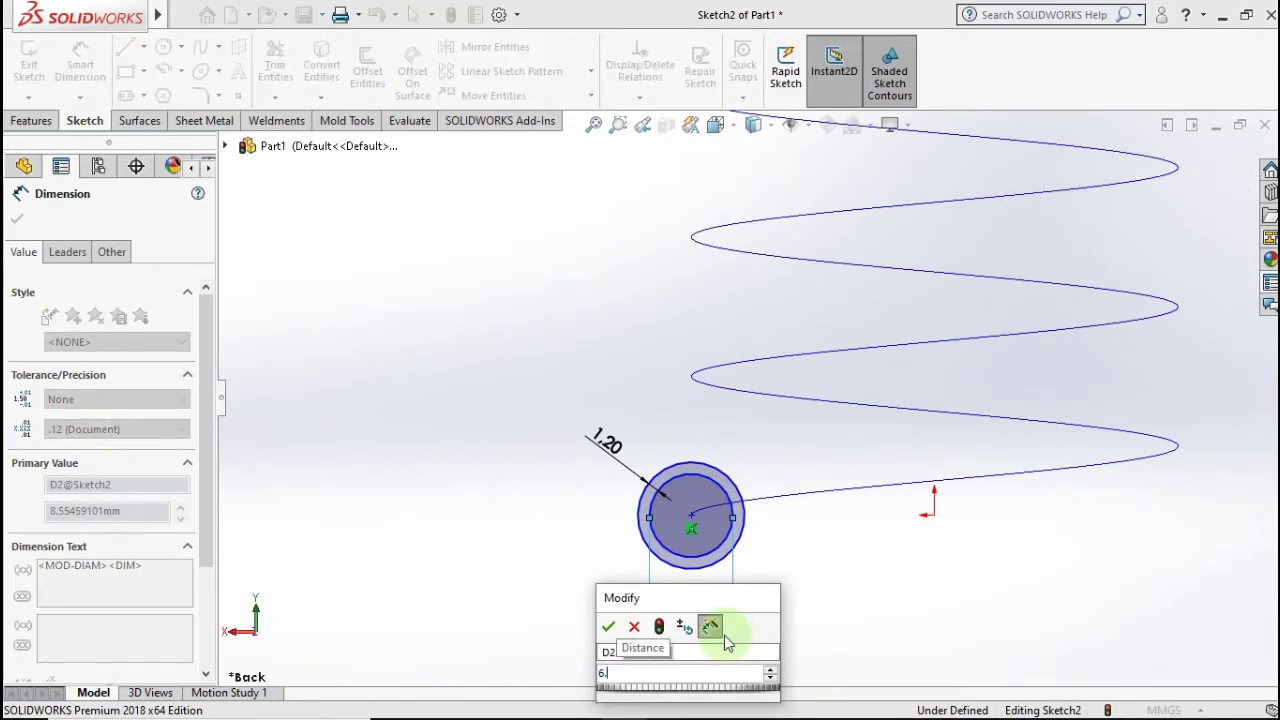
{"action": "type", "text": "50"}
{"action": "left_click", "coordinate": [609, 627]}
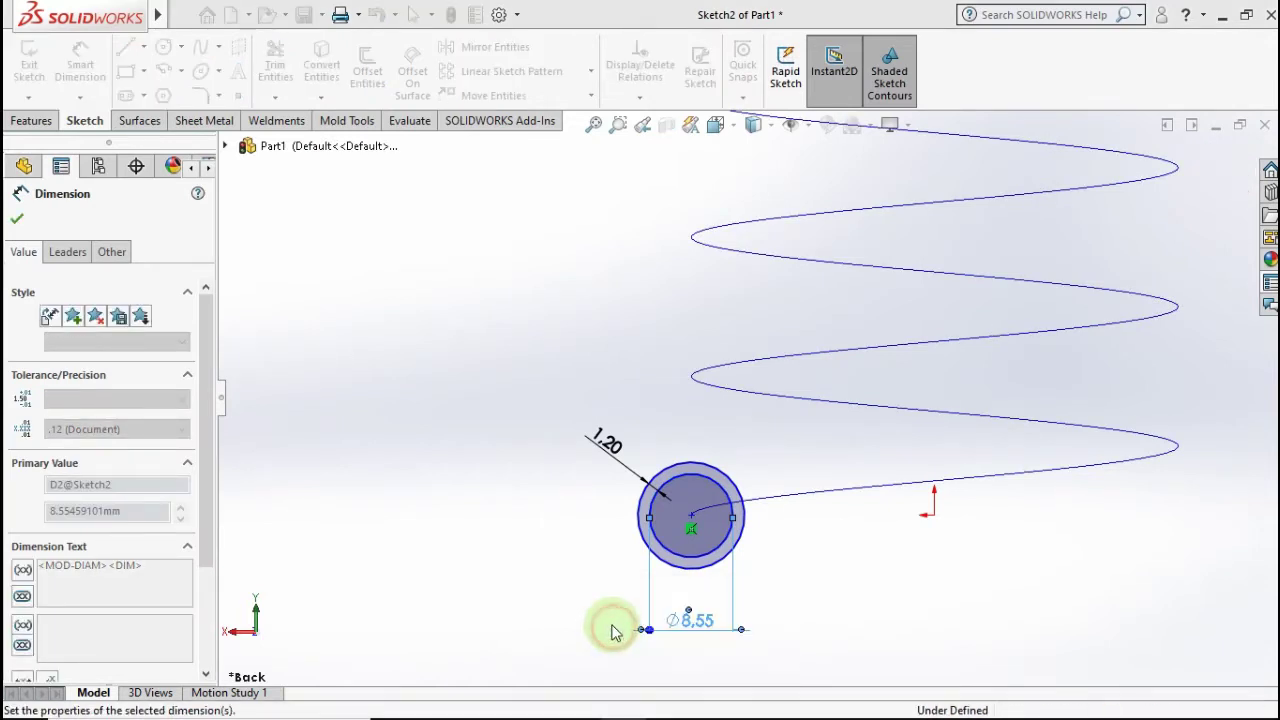
Exit the profile sketch and return to the isometric view
{"action": "scroll", "coordinate": [705, 530], "scroll_direction": "up", "scroll_amount": 1}
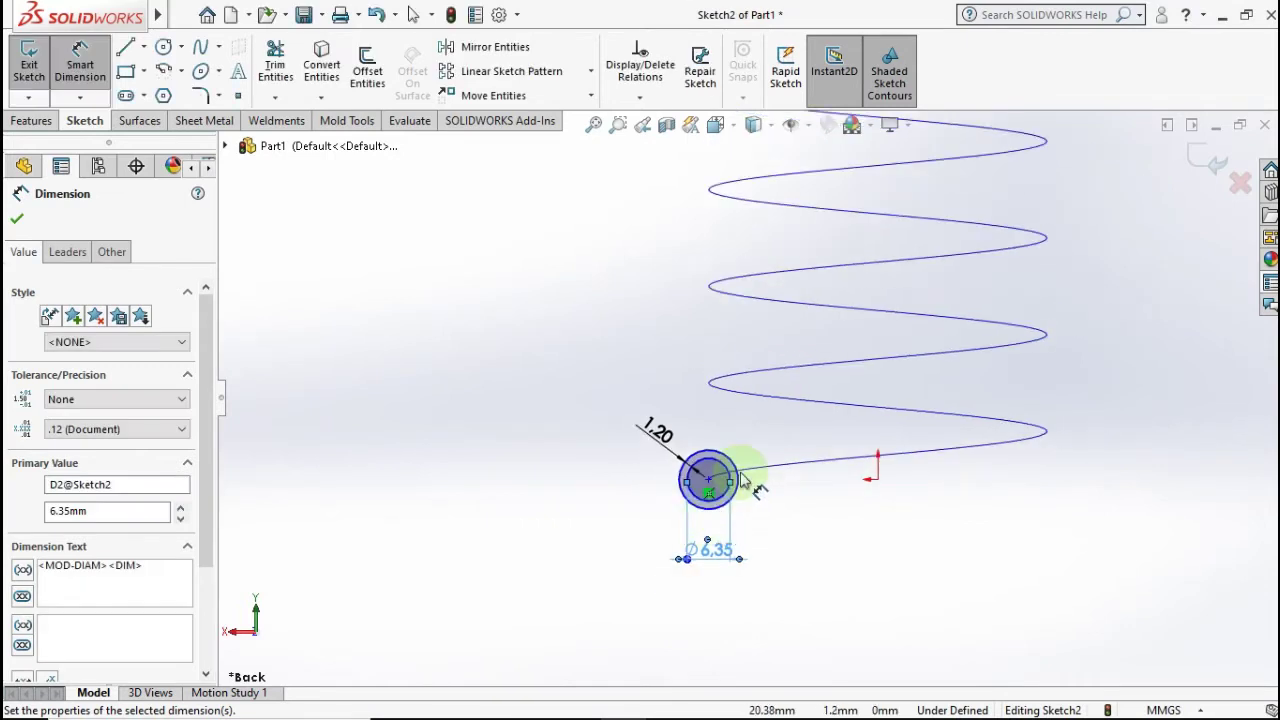
{"action": "scroll", "coordinate": [740, 481], "scroll_direction": "up", "scroll_amount": 1}
{"action": "mouse_move", "coordinate": [745, 465]}
{"action": "middle_mouse_down"}
{"action": "mouse_move", "coordinate": [771, 520]}
{"action": "mouse_move", "coordinate": [686, 394]}
{"action": "mouse_move", "coordinate": [1177, 194]}
{"action": "mouse_move", "coordinate": [1189, 165]}
{"action": "middle_mouse_up"}
{"action": "left_click", "coordinate": [1189, 164]}
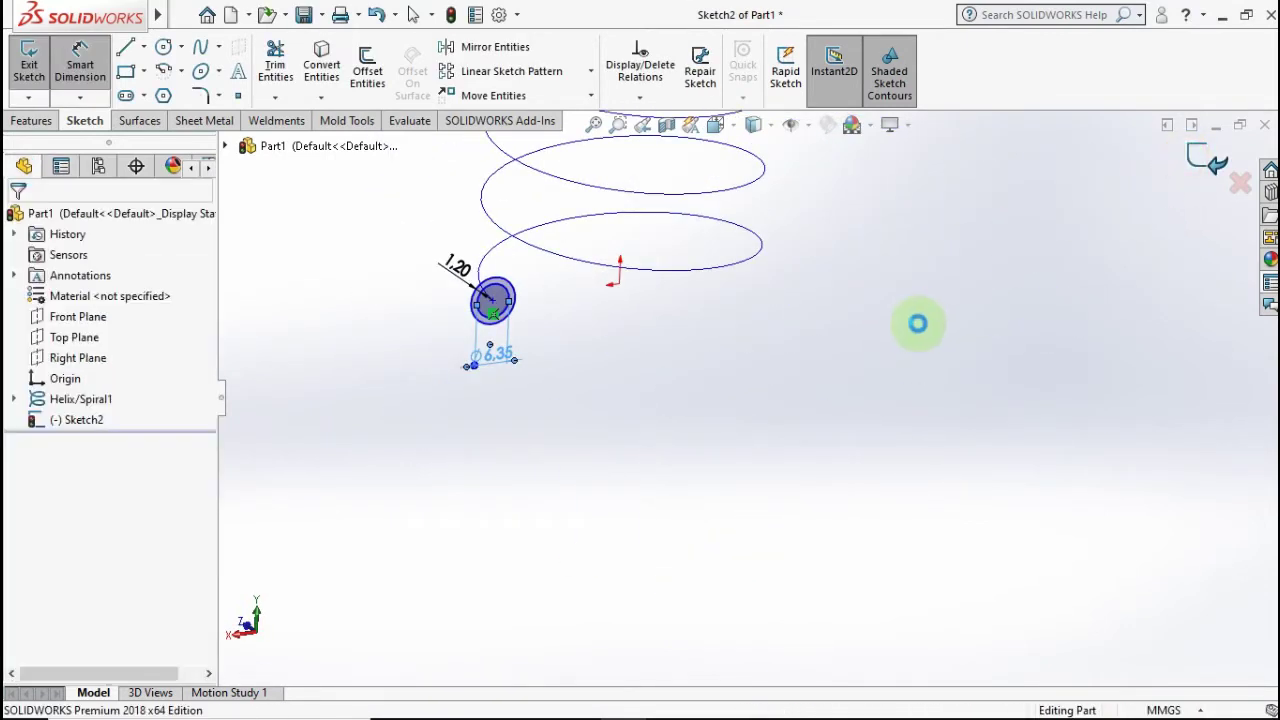
{"action": "key", "text": "ctrl+7"}
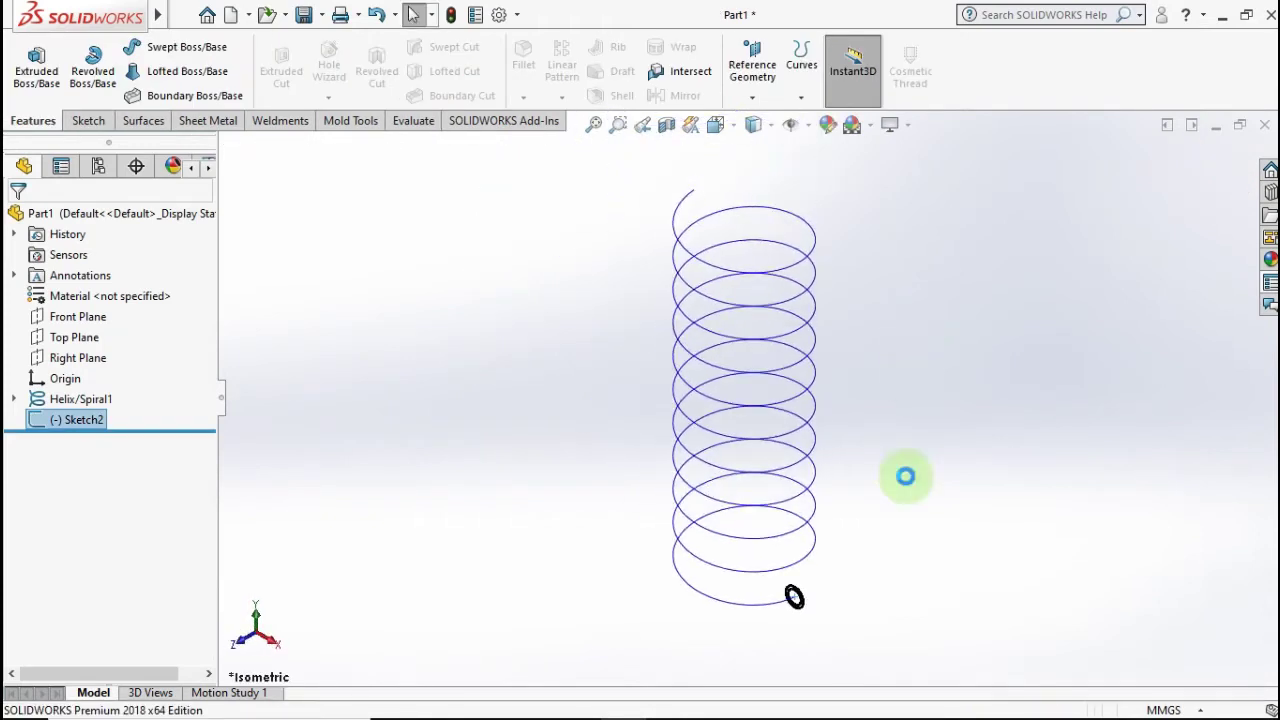
Sweep the Sketch2 ring profile along Helix/Spiral1, then hide the helix curve
{"action": "left_click", "coordinate": [906, 477]}
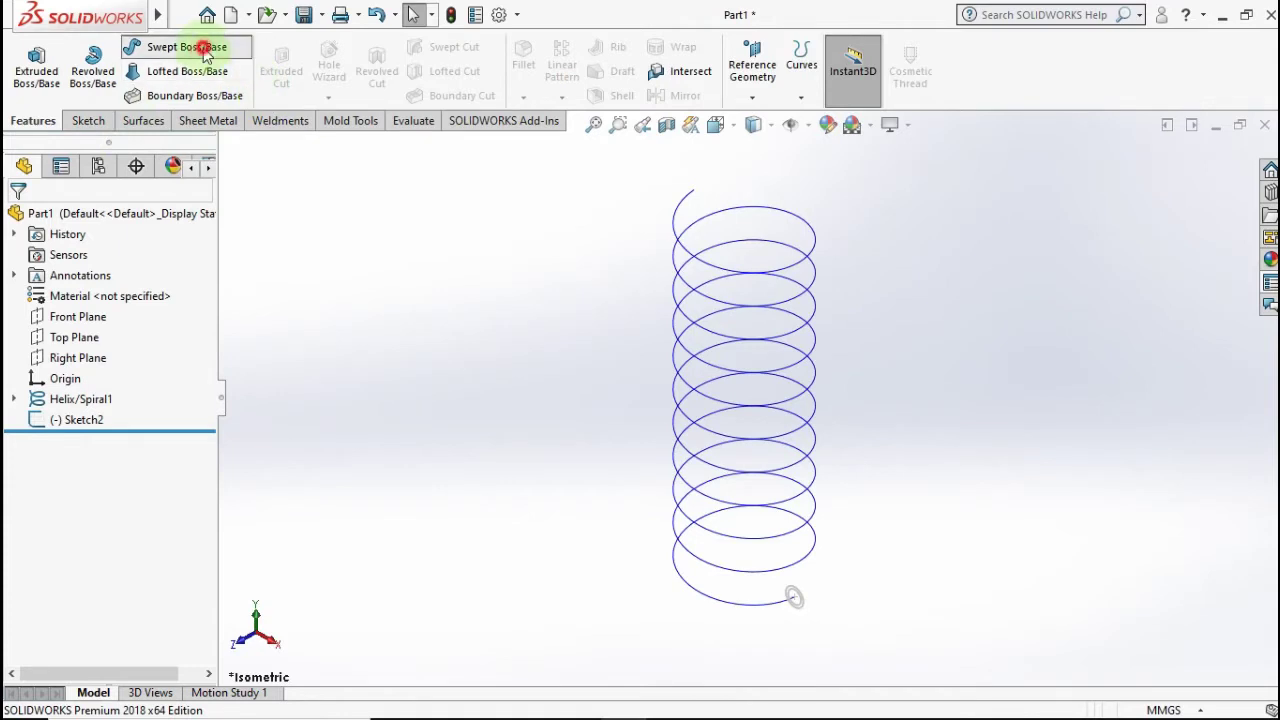
{"action": "left_click", "coordinate": [797, 600]}
{"action": "left_click", "coordinate": [740, 606]}
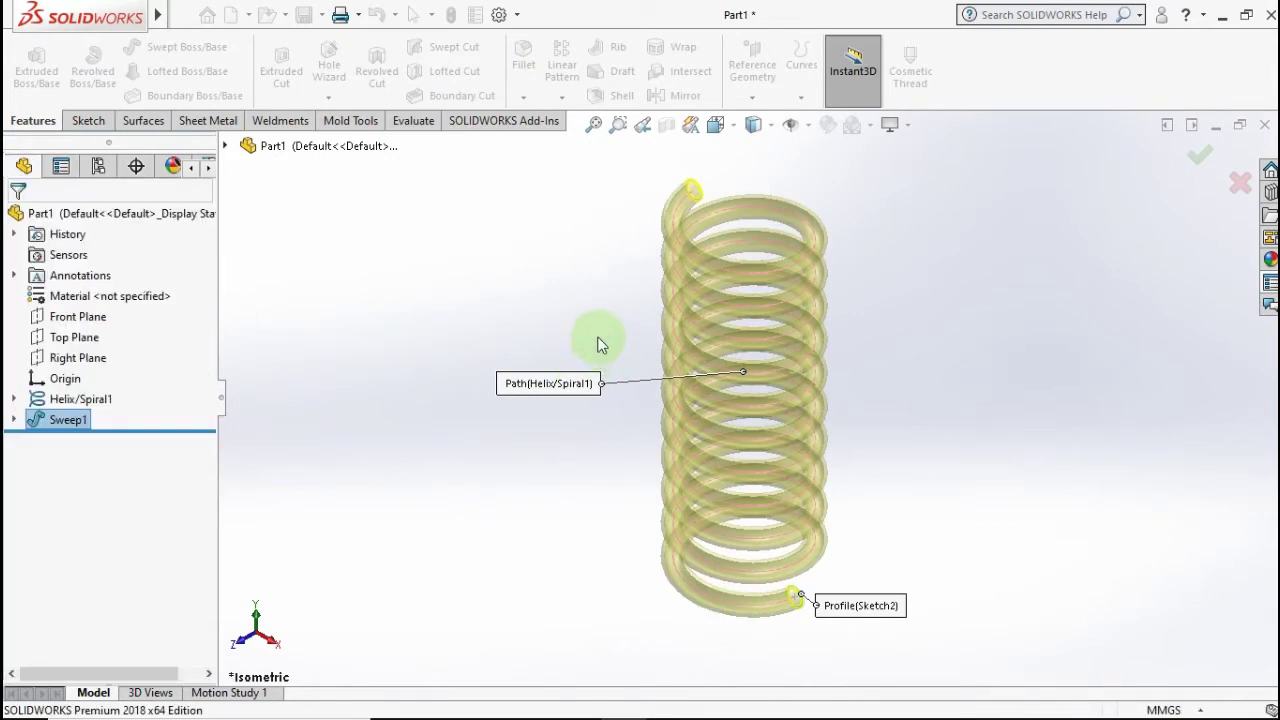
{"action": "mouse_move", "coordinate": [646, 337]}
{"action": "middle_mouse_down"}
{"action": "mouse_move", "coordinate": [563, 283]}
{"action": "mouse_move", "coordinate": [480, 314]}
{"action": "mouse_move", "coordinate": [457, 406]}
{"action": "mouse_move", "coordinate": [417, 380]}
{"action": "mouse_move", "coordinate": [511, 417]}
{"action": "mouse_move", "coordinate": [597, 380]}
{"action": "mouse_move", "coordinate": [534, 406]}
{"action": "mouse_move", "coordinate": [470, 405]}
{"action": "middle_mouse_up"}
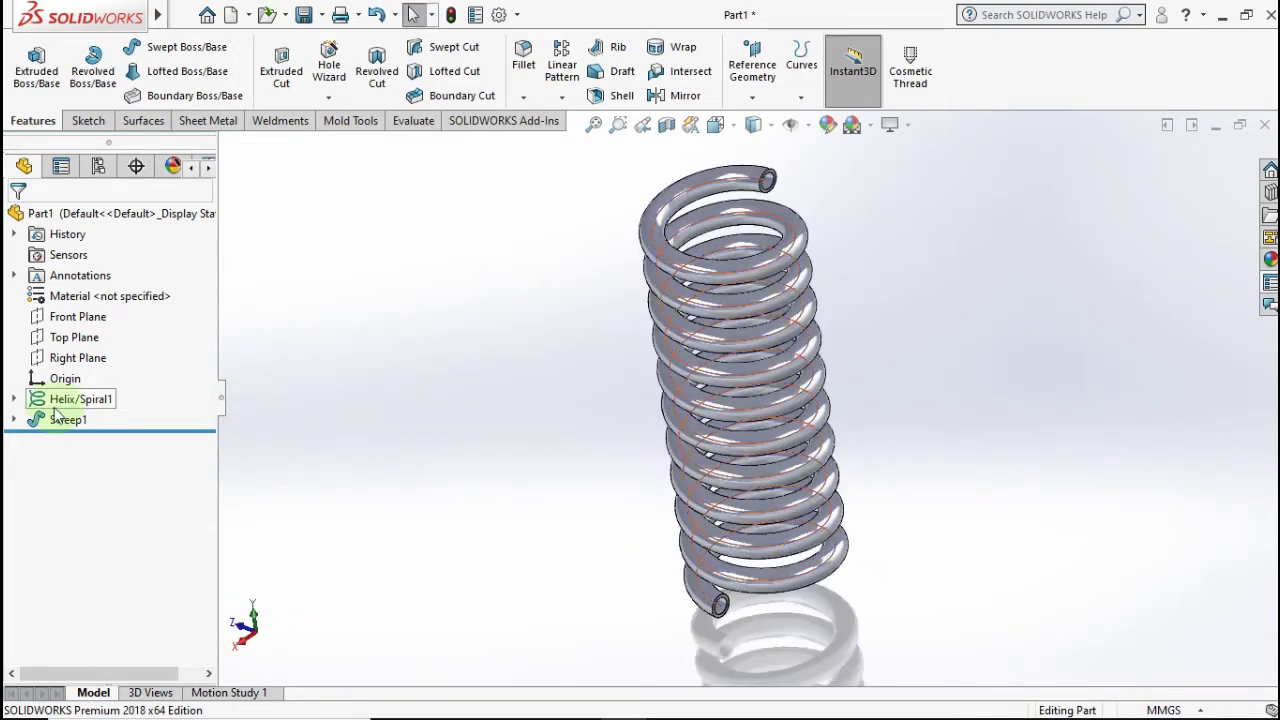
{"action": "right_click", "coordinate": [55, 401]}
{"action": "left_click", "coordinate": [75, 347]}
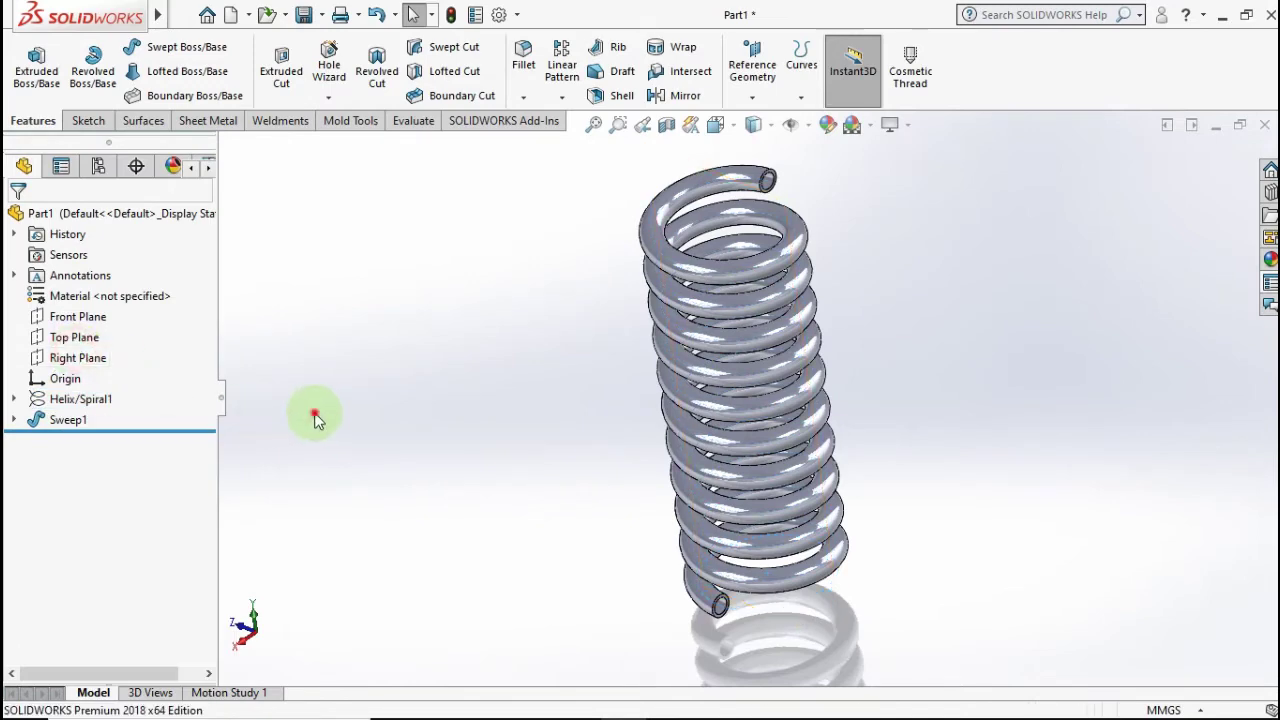
Start a sketch on the Top Plane and draw a circle centred on the origin near the coil
{"action": "left_click", "coordinate": [80, 343]}
{"action": "left_click", "coordinate": [91, 308]}
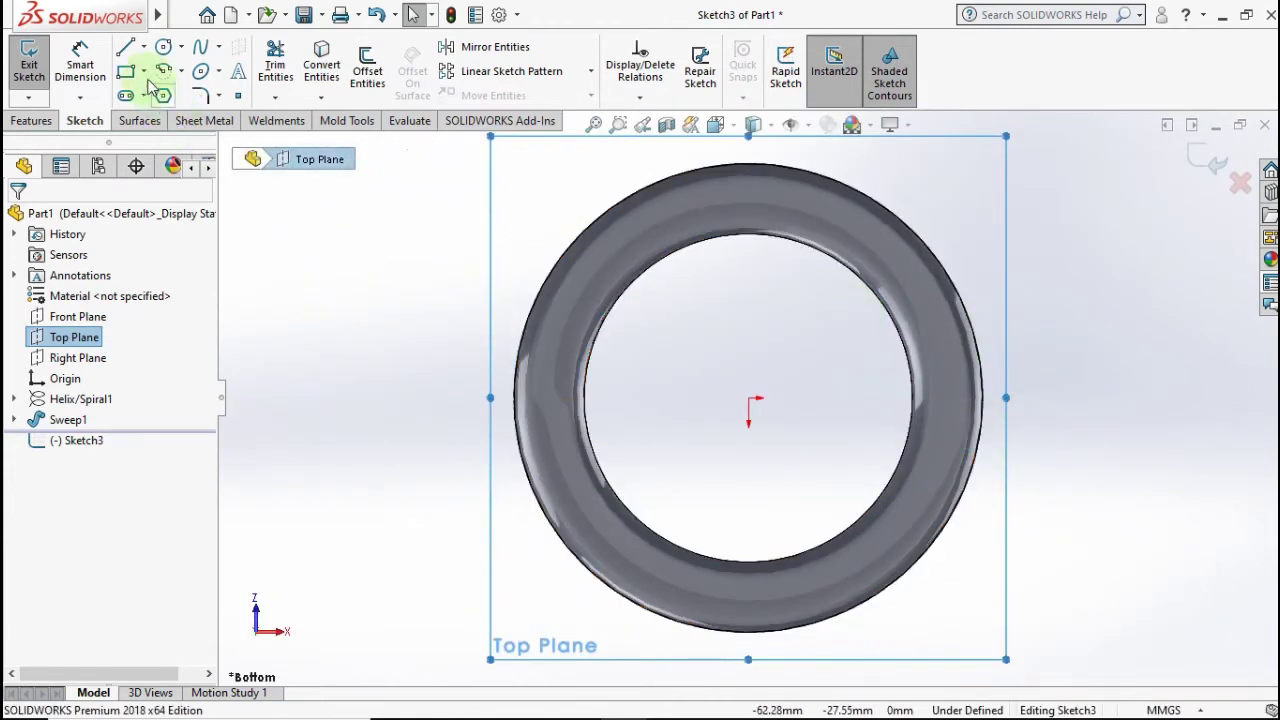
{"action": "left_click", "coordinate": [165, 48]}
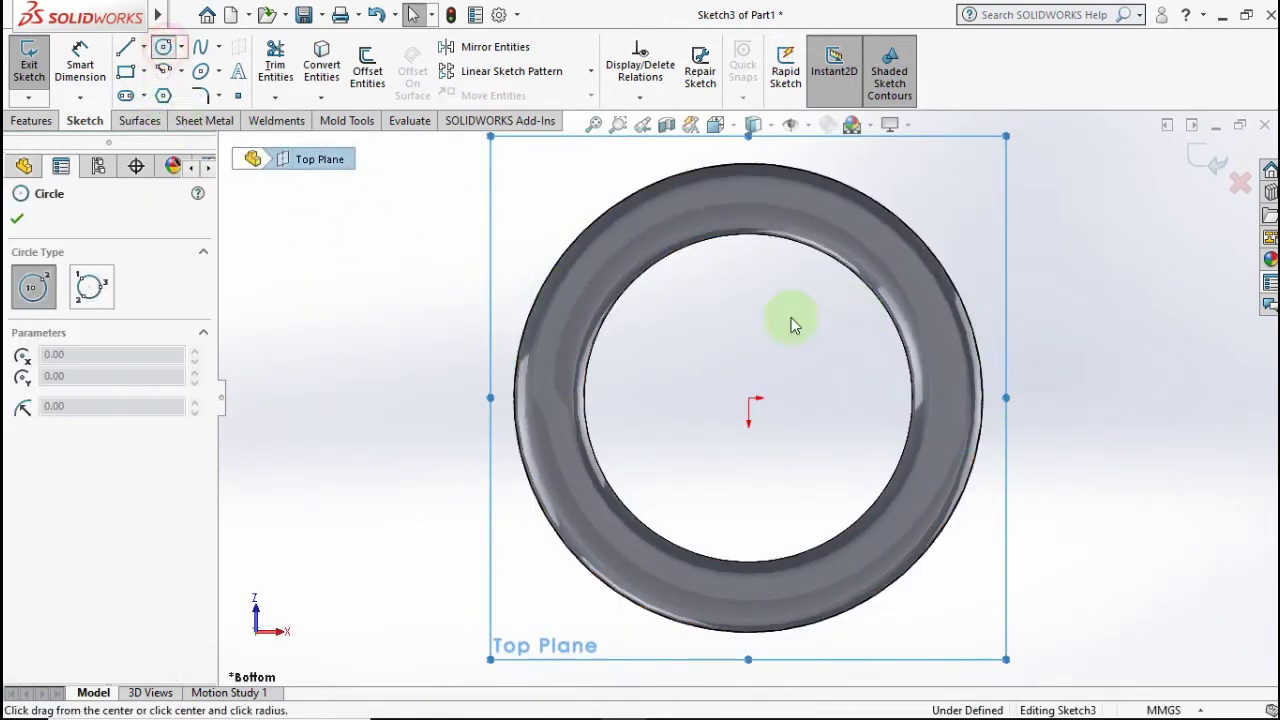
{"action": "left_click", "coordinate": [749, 400]}
{"action": "middle_click_drag", "start_coordinate": [897, 414], "coordinate": [878, 325]}
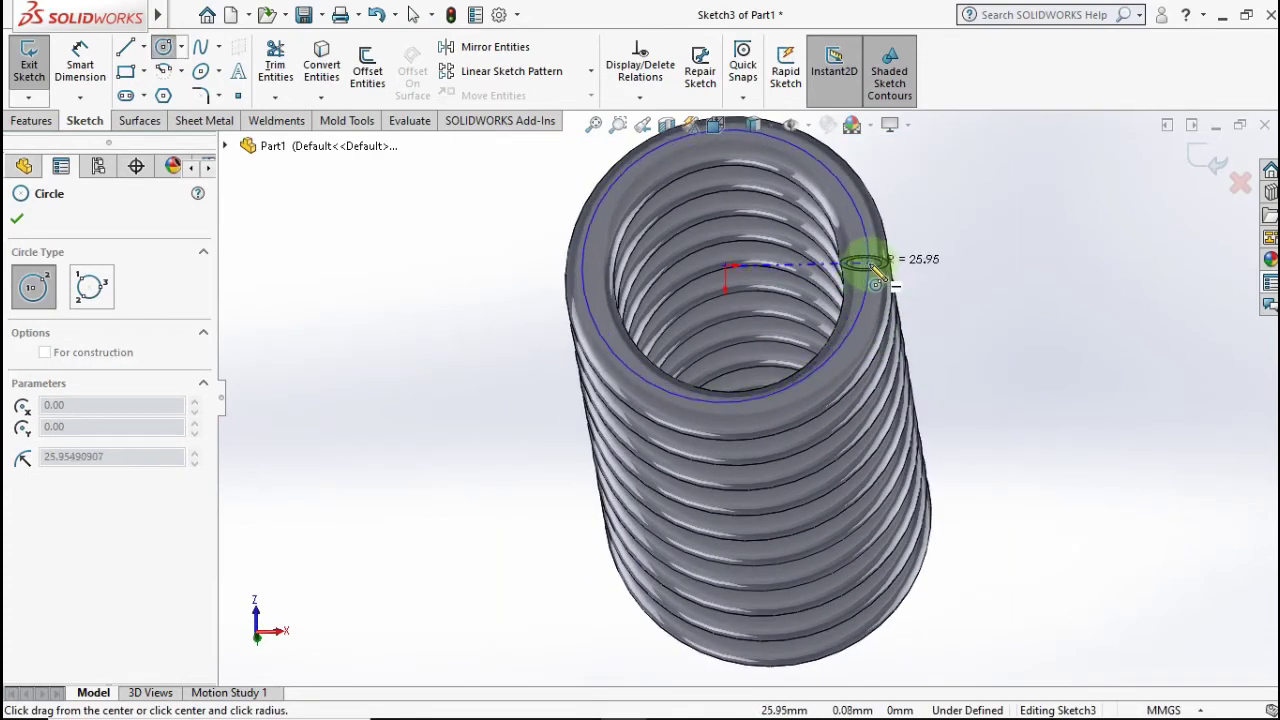
{"action": "scroll", "coordinate": [874, 280], "scroll_direction": "down", "scroll_amount": 3}
{"action": "scroll", "coordinate": [874, 280], "scroll_direction": "down", "scroll_amount": 2}
{"action": "scroll", "coordinate": [851, 291], "scroll_direction": "down", "scroll_amount": 2}
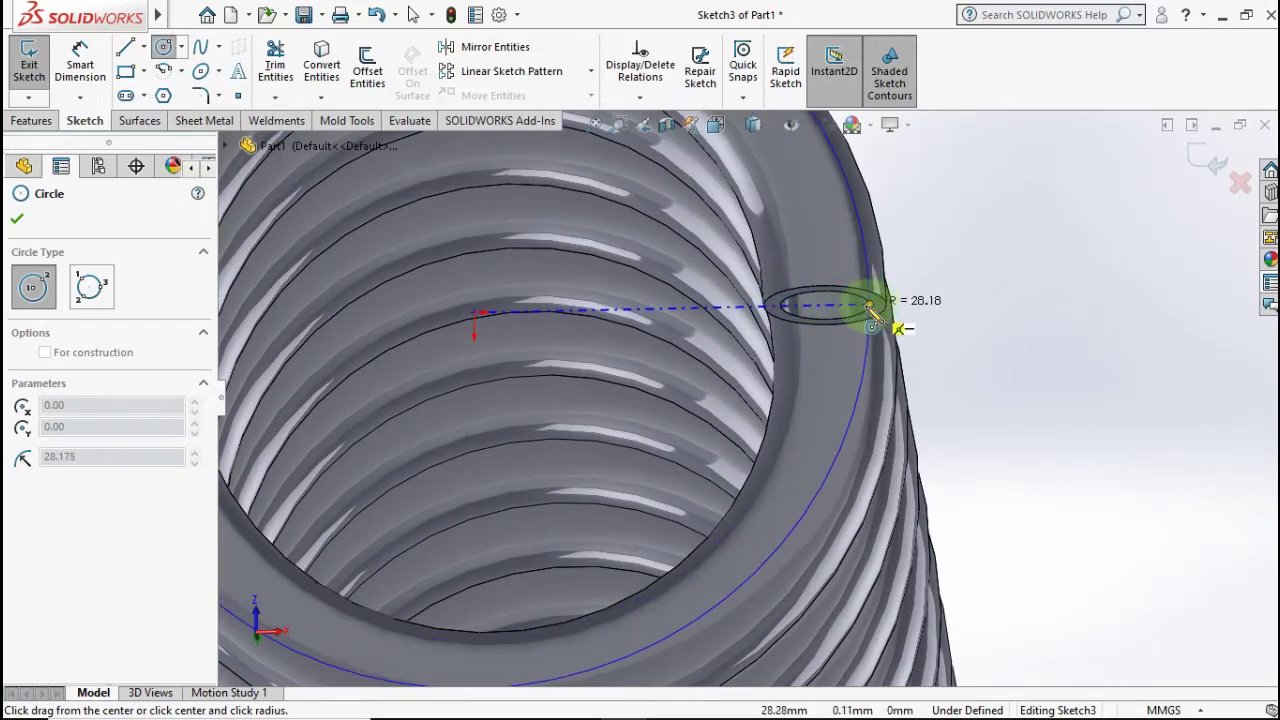
{"action": "left_click", "coordinate": [833, 300]}
{"action": "scroll", "coordinate": [757, 345], "scroll_direction": "up", "scroll_amount": 1}
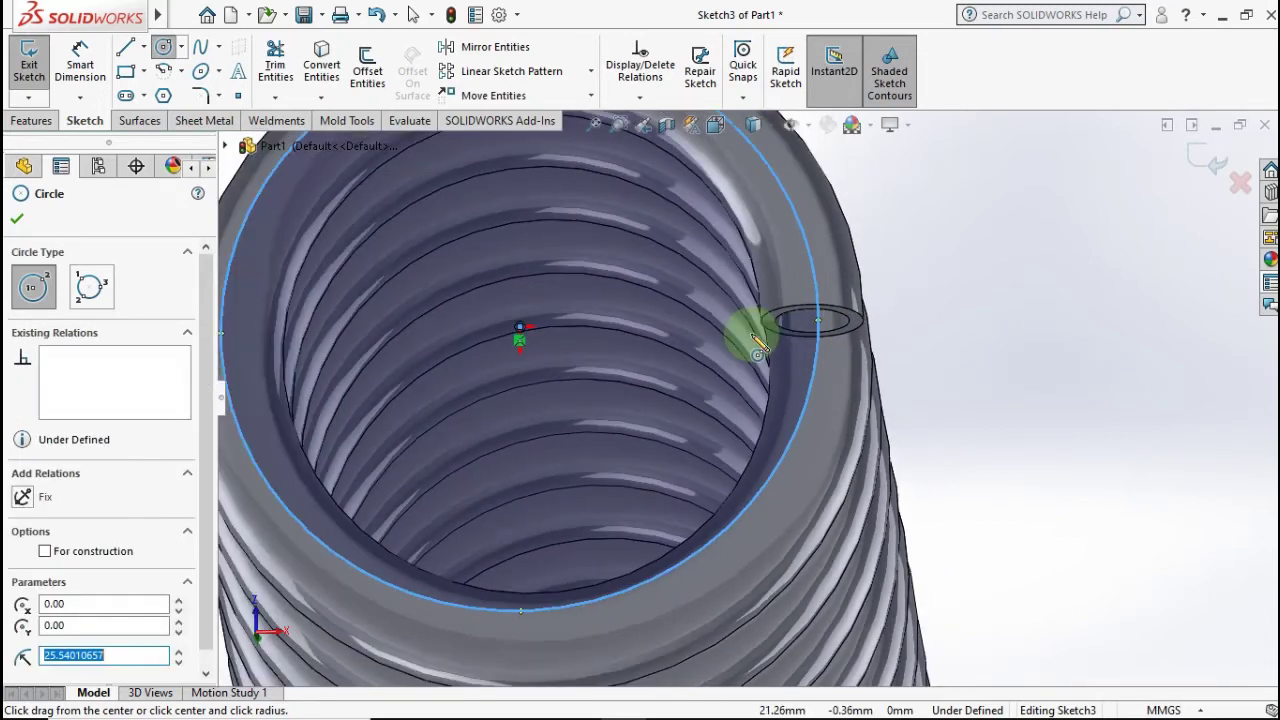
{"action": "scroll", "coordinate": [757, 345], "scroll_direction": "up", "scroll_amount": 3}
Dimension the circle to Ø50 mm and view the part from top and bottom
{"action": "left_click", "coordinate": [88, 68]}
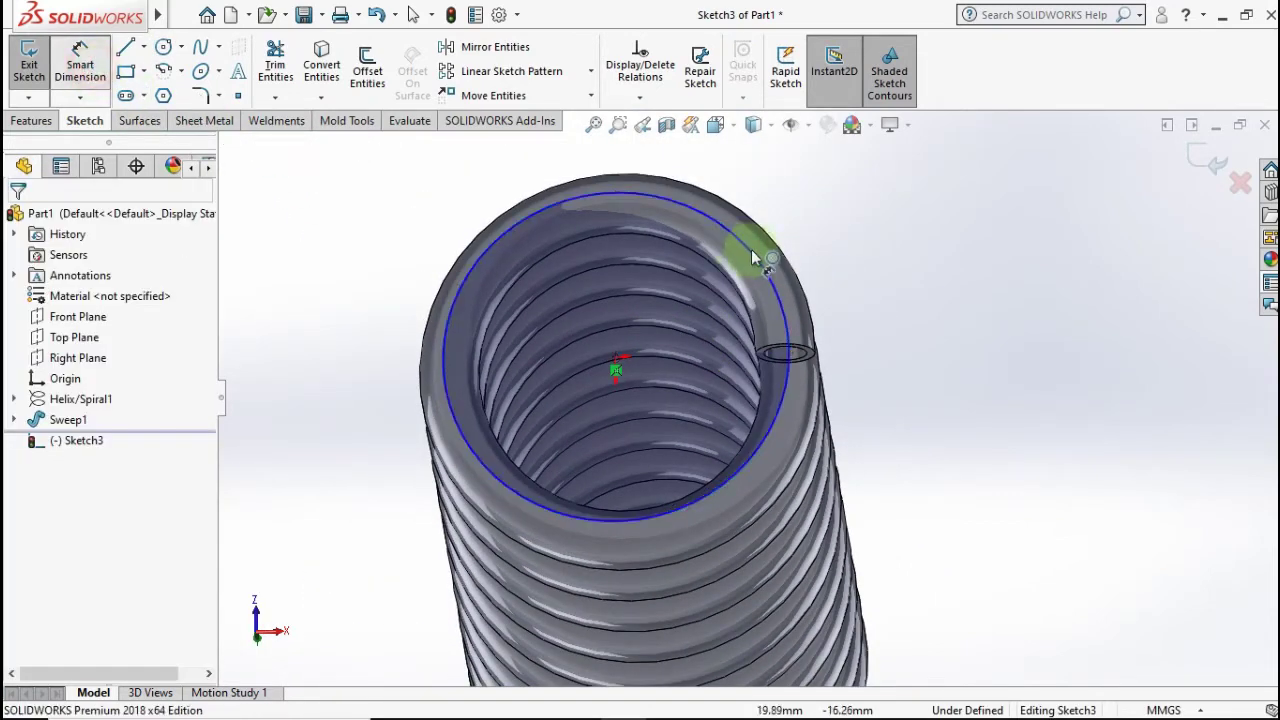
{"action": "left_click", "coordinate": [795, 268]}
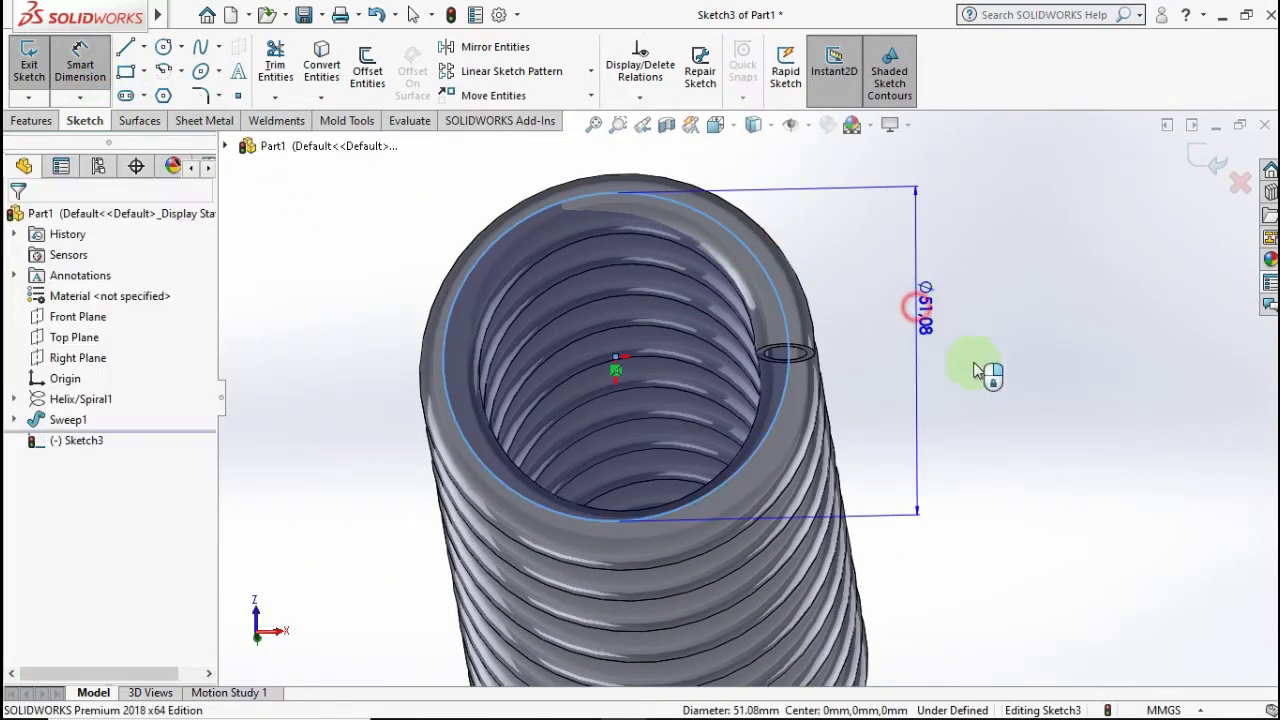
{"action": "left_click", "coordinate": [995, 378]}
{"action": "left_click", "coordinate": [925, 310]}
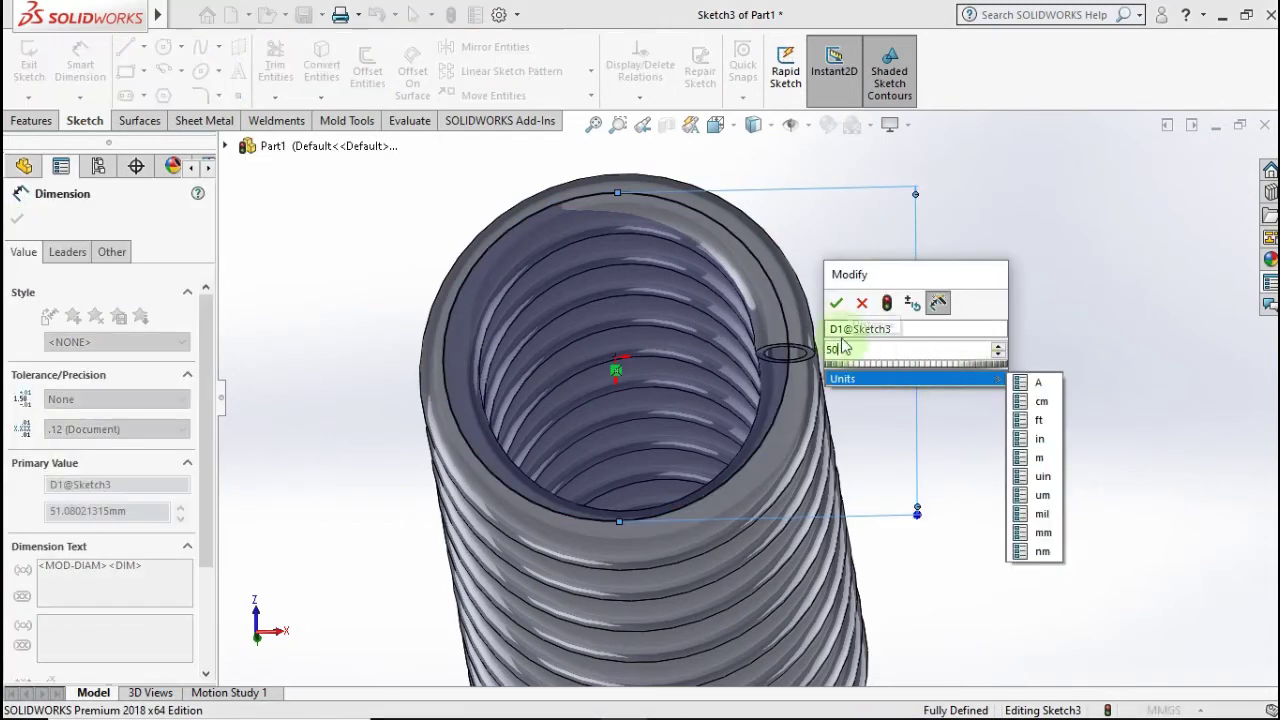
{"action": "left_click", "coordinate": [837, 300]}
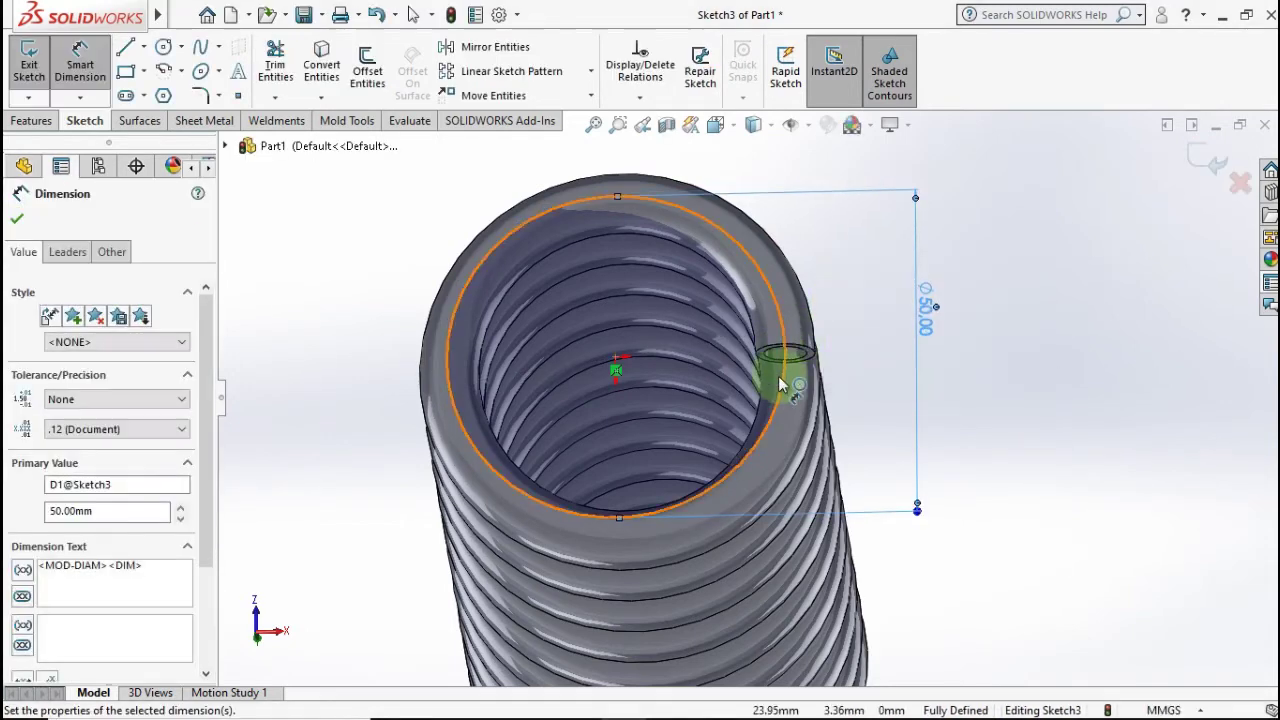
{"action": "key", "text": "ctrl+5"}
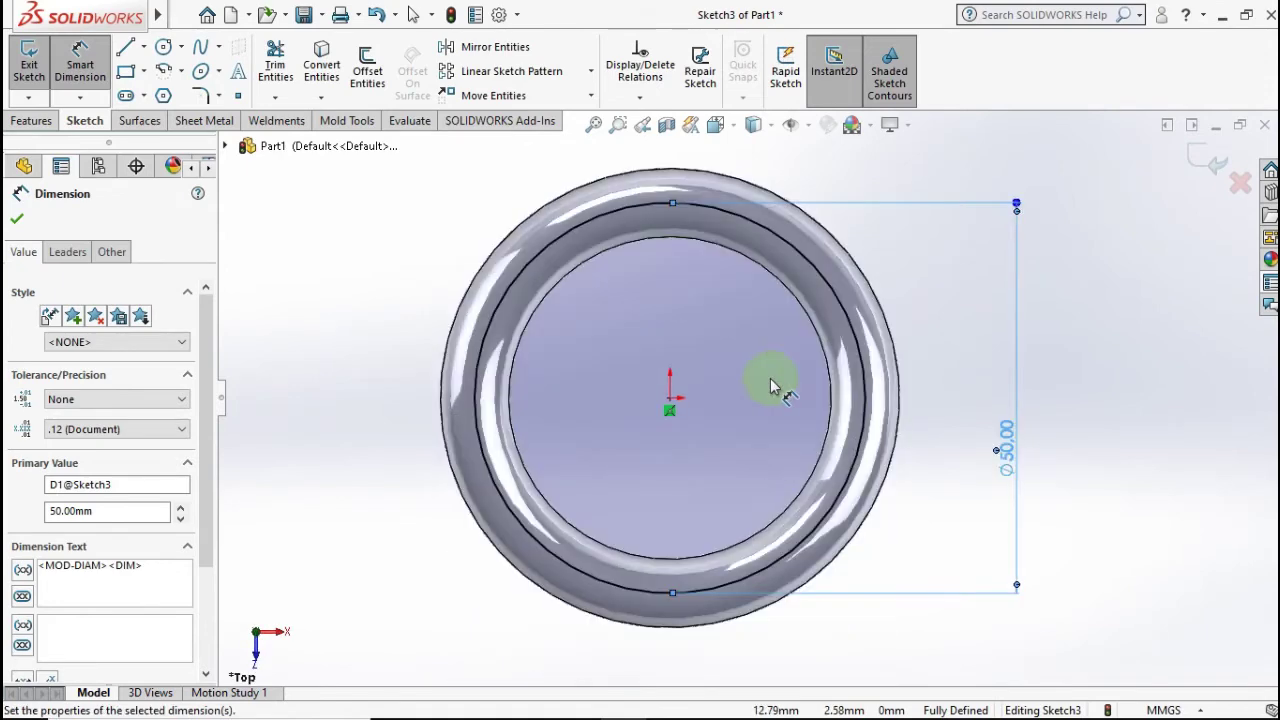
{"action": "key", "text": "ctrl+6"}
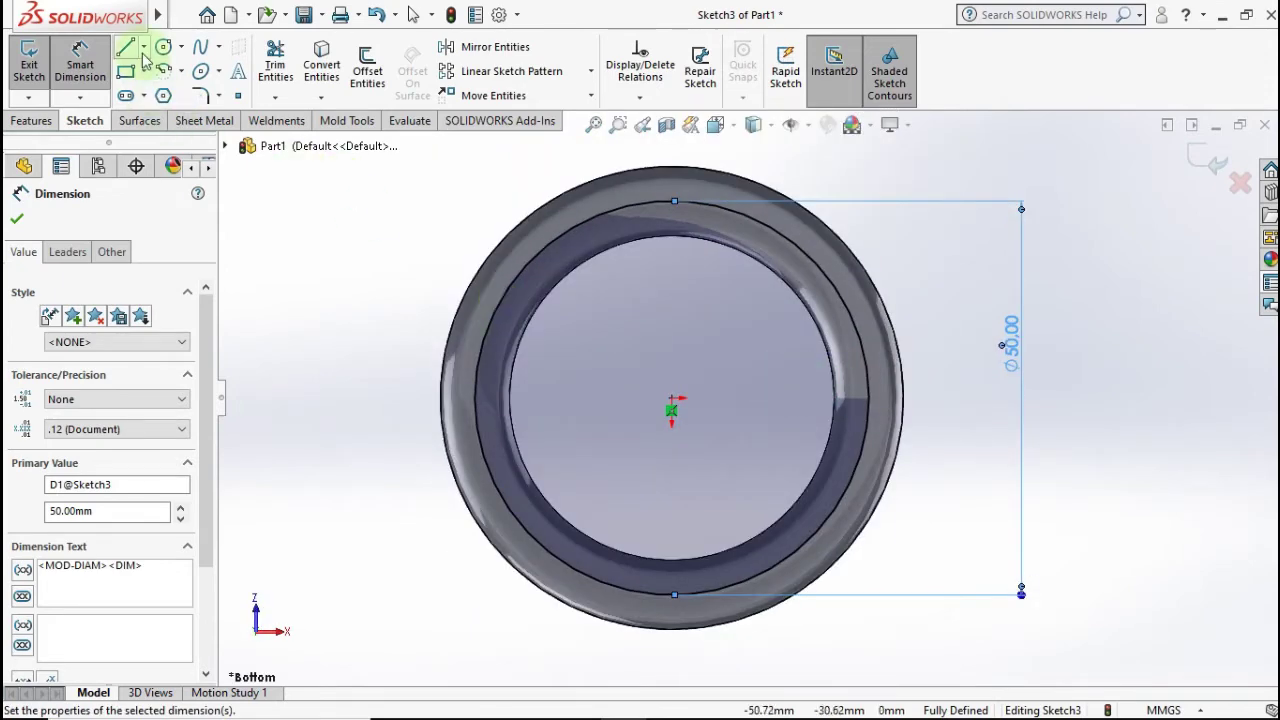
Draw a vertical centerline from the origin and a horizontal centerline to the coil wire's end
{"action": "left_click", "coordinate": [143, 47]}
{"action": "left_click", "coordinate": [160, 89]}
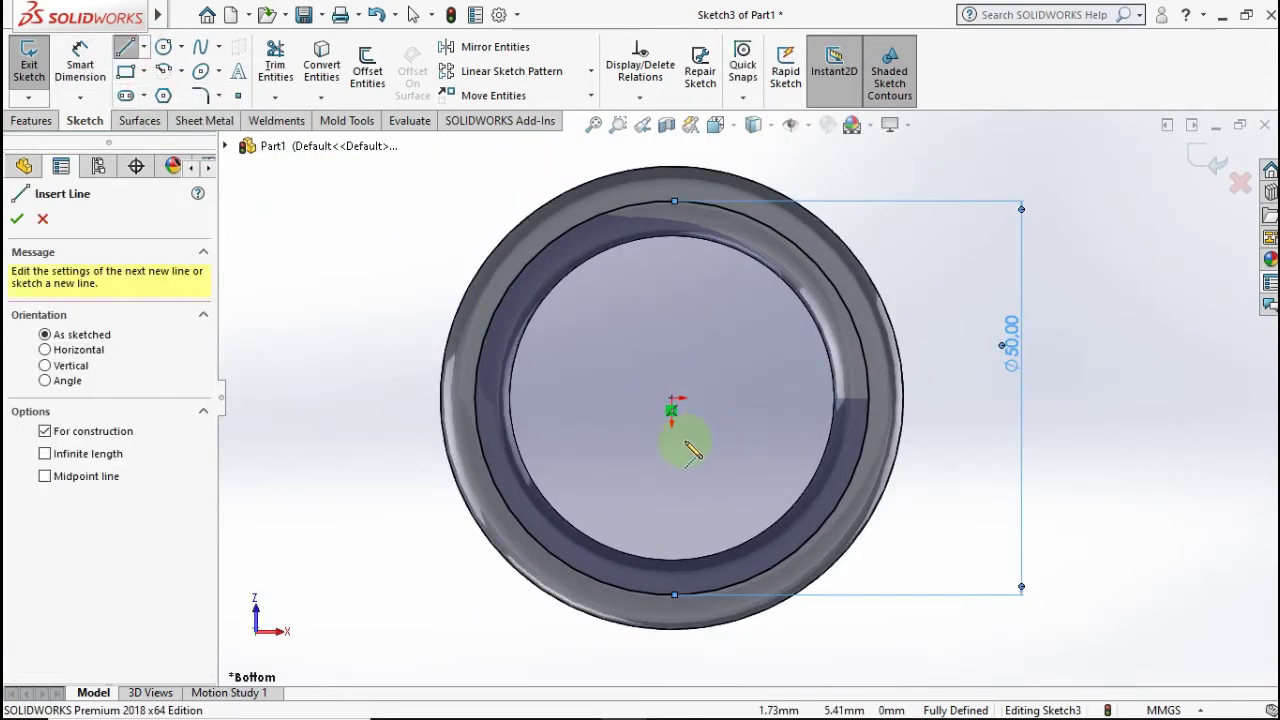
{"action": "left_click", "coordinate": [672, 400]}
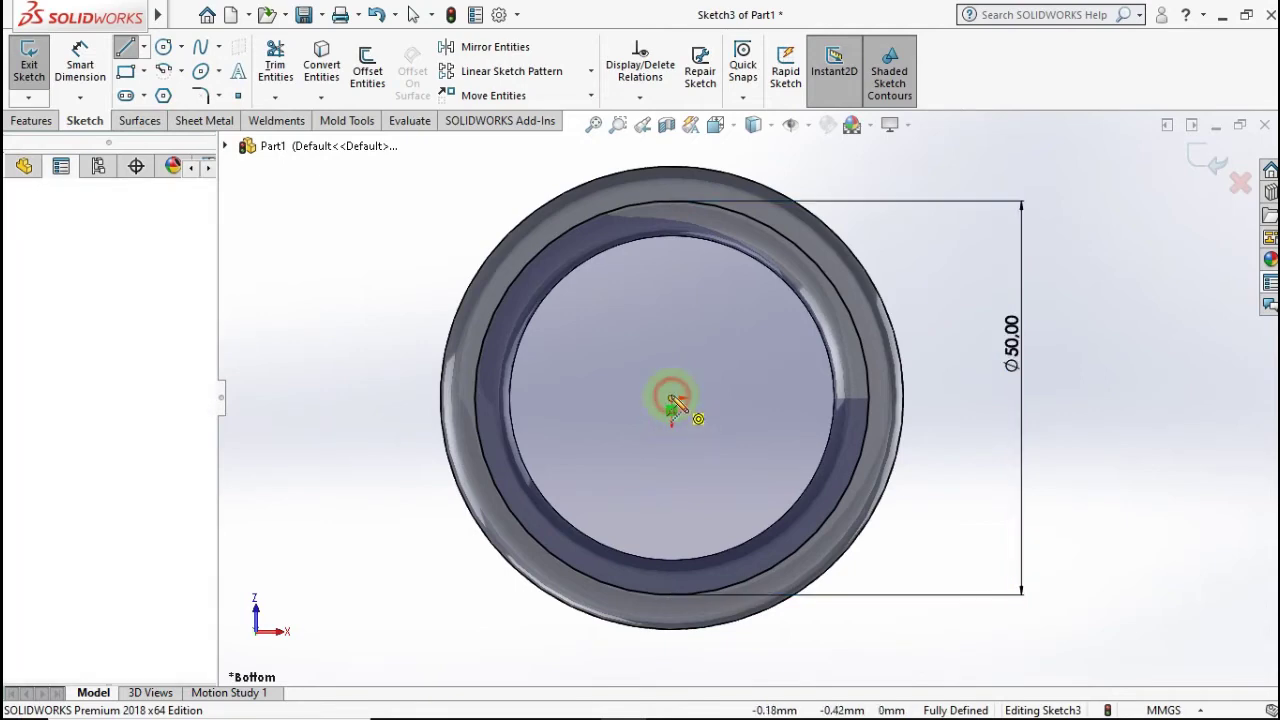
{"action": "middle_click_drag", "start_coordinate": [672, 400], "coordinate": [674, 340]}
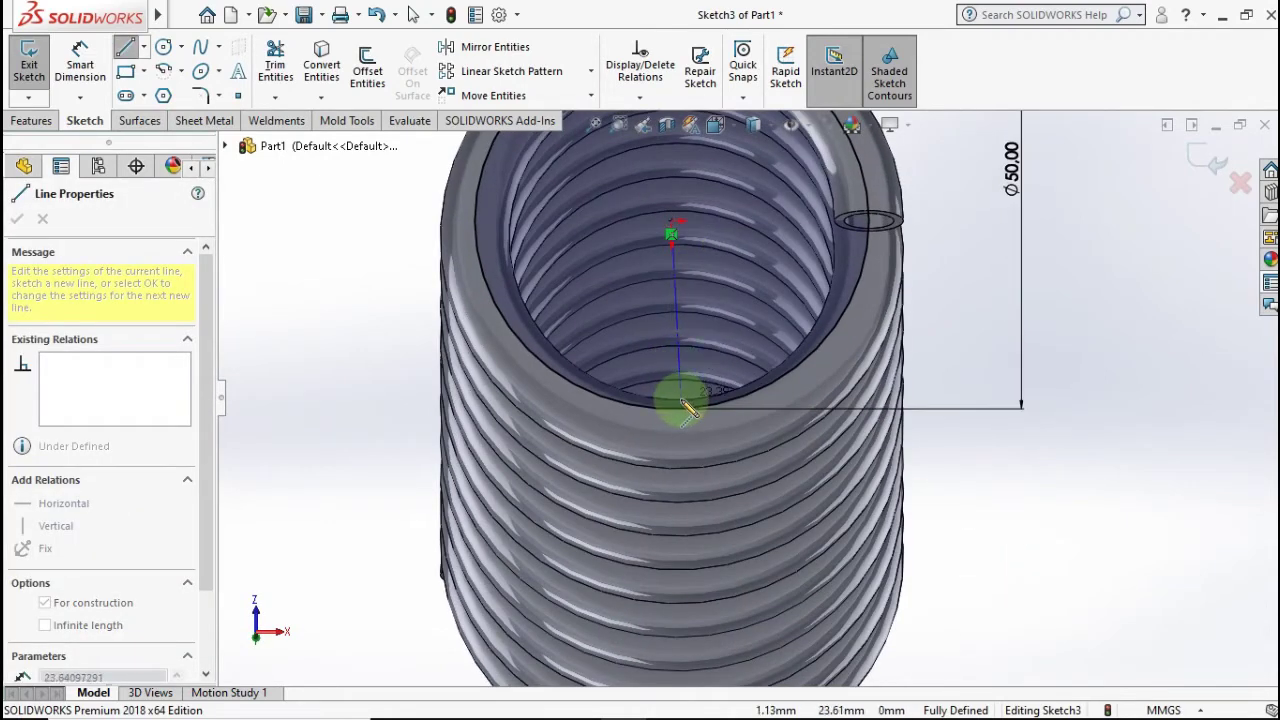
{"action": "left_click", "coordinate": [672, 410]}
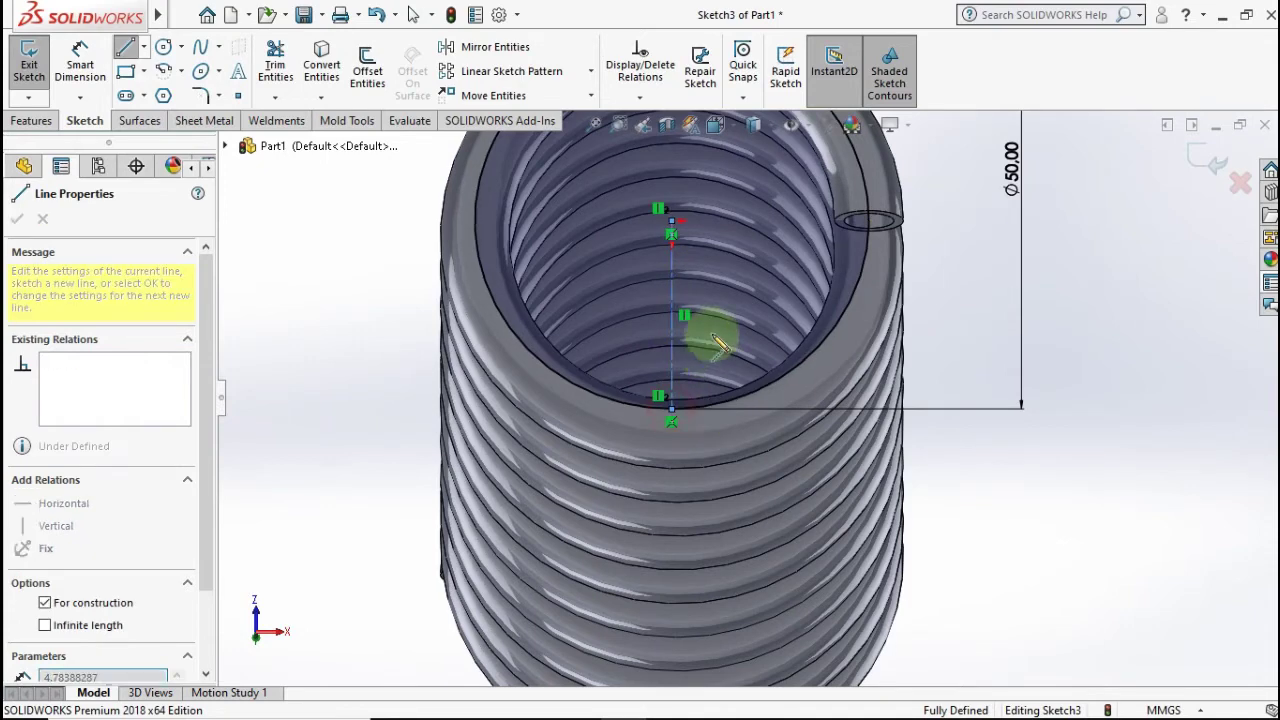
{"action": "left_click", "coordinate": [672, 221]}
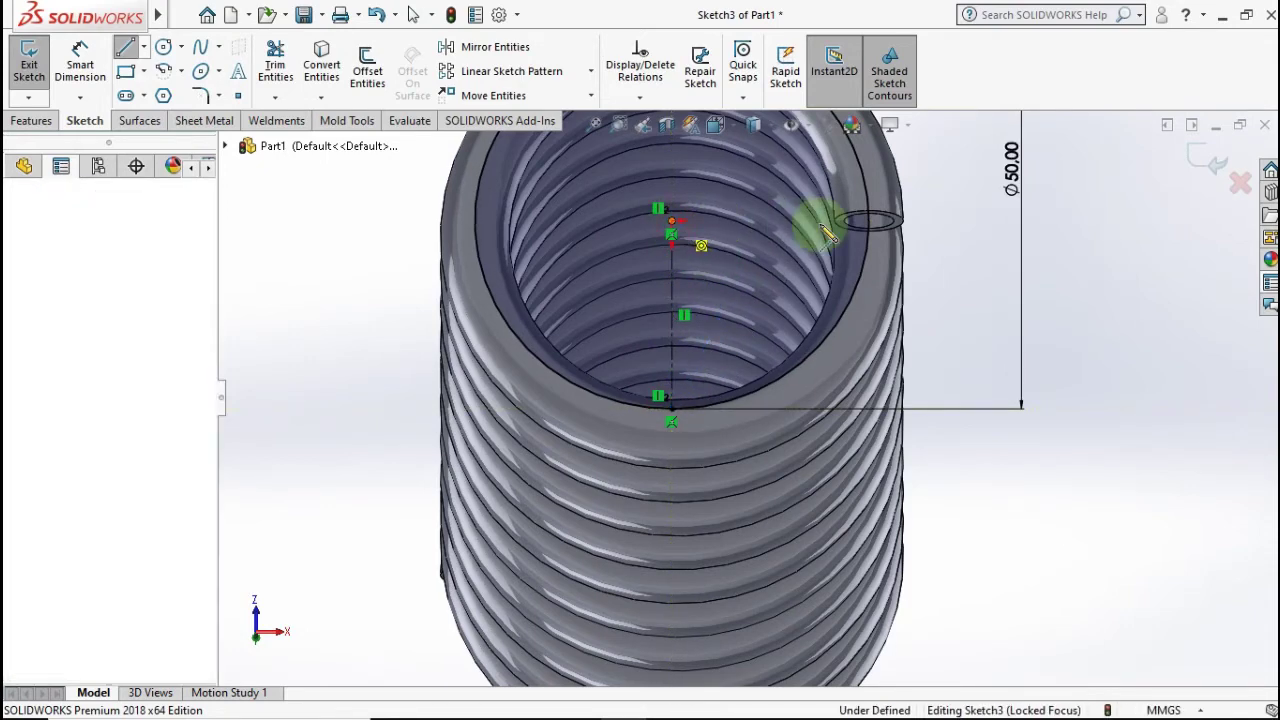
{"action": "left_click", "coordinate": [904, 221]}
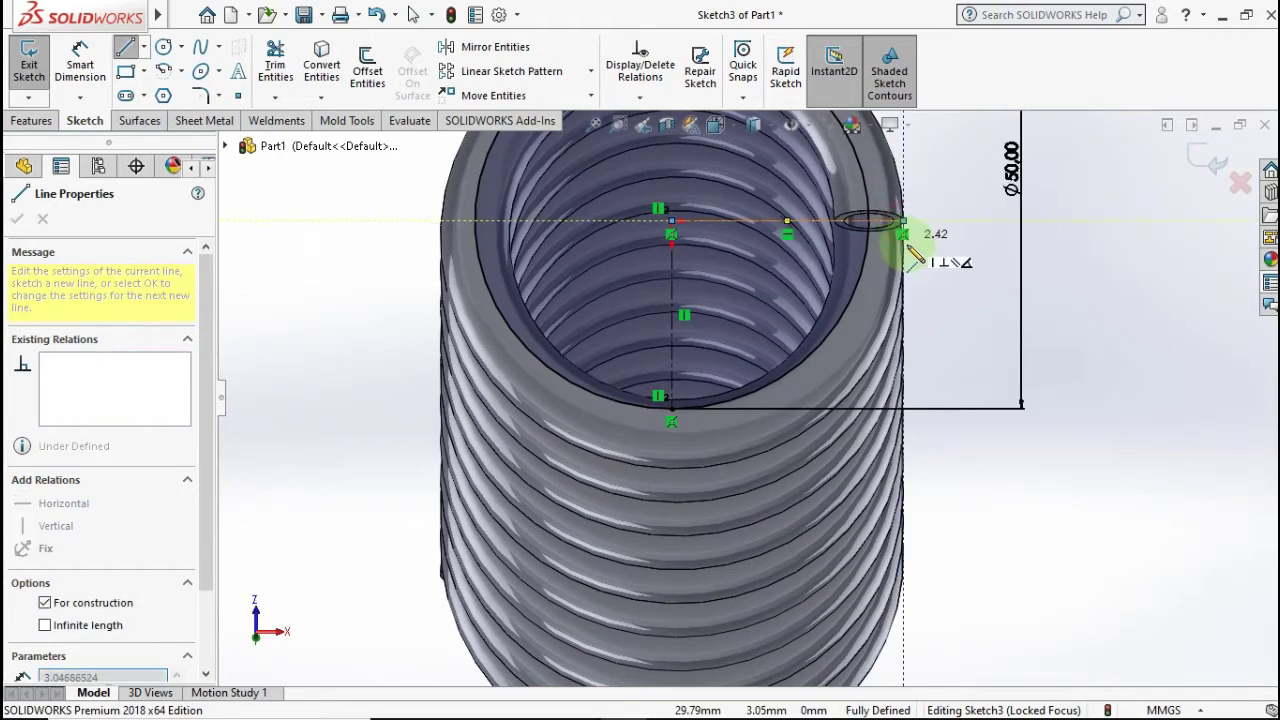
{"action": "double_click", "coordinate": [898, 226]}
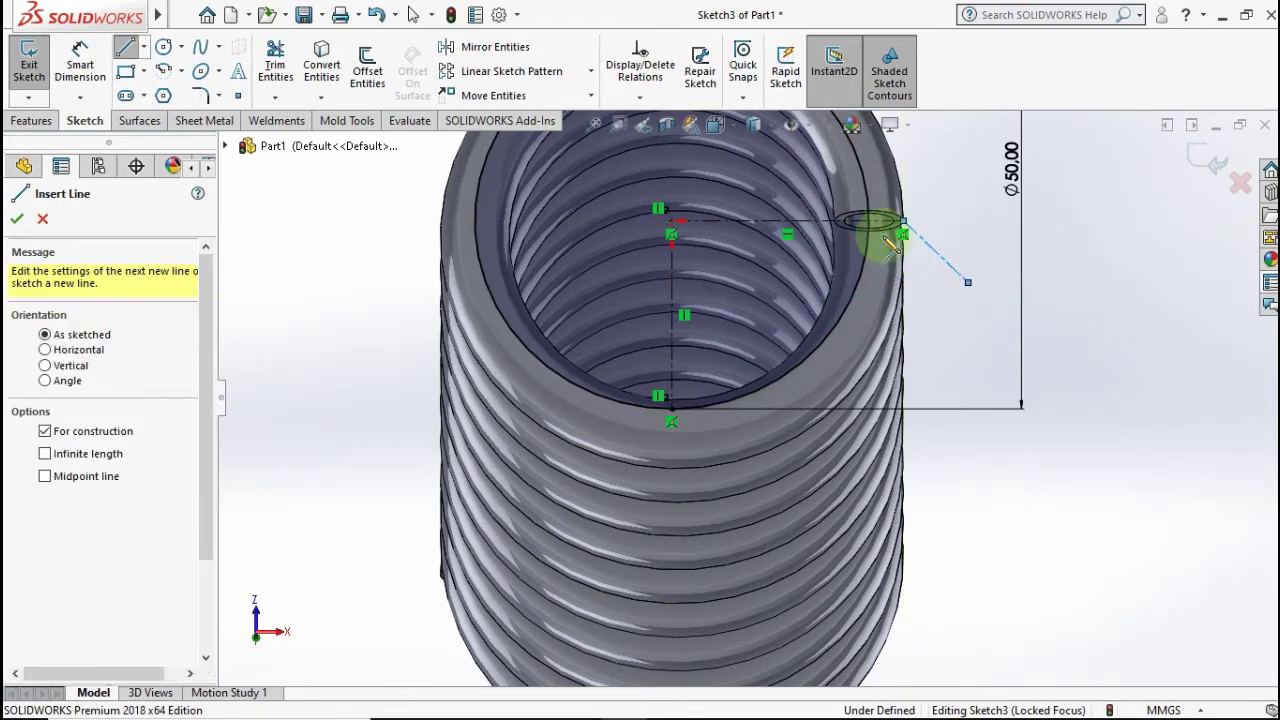
{"action": "middle_click_drag", "start_coordinate": [594, 200], "coordinate": [598, 230]}
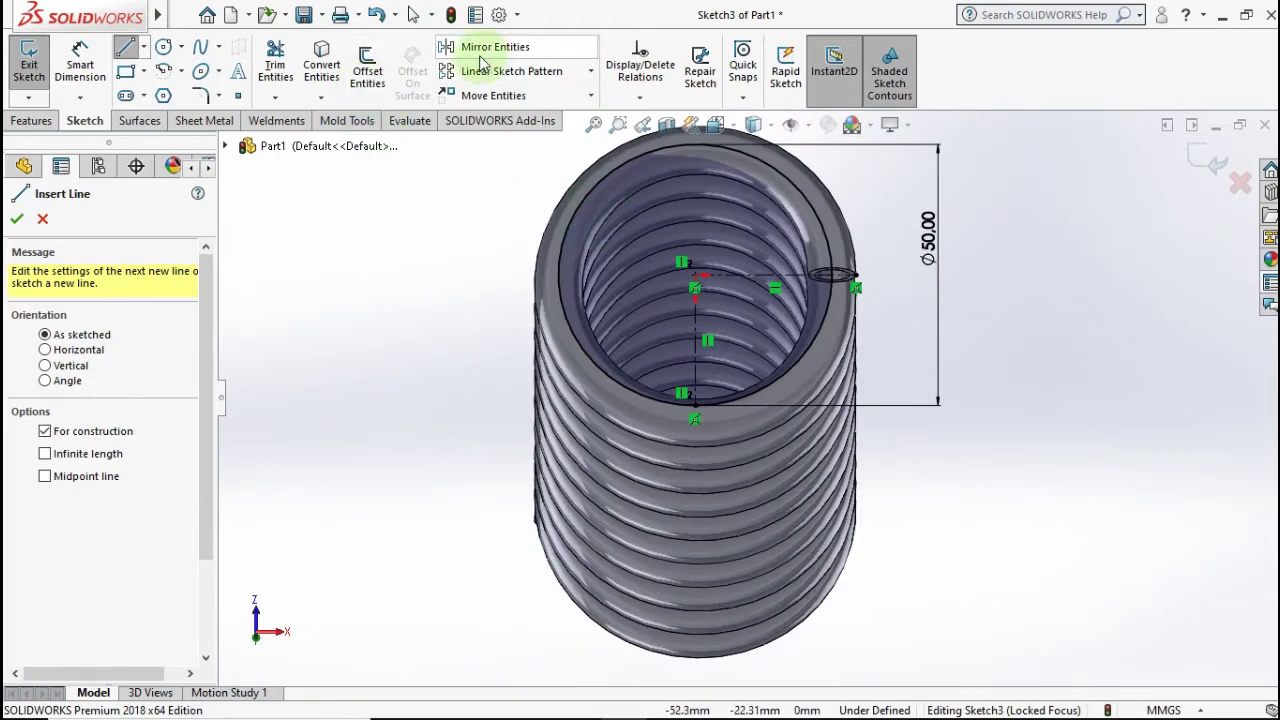
{"action": "left_click", "coordinate": [276, 62]}
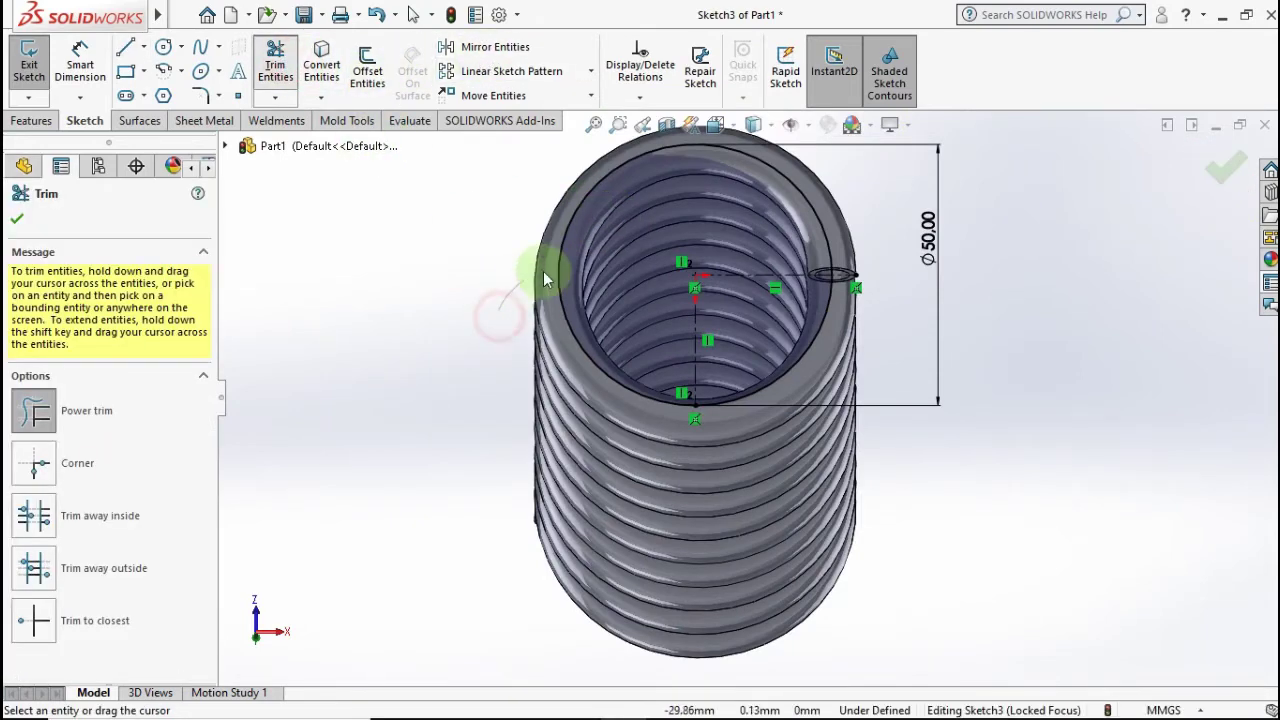
Trim the unwanted circle arc and add a 50 mm vertical line below the coil
{"action": "left_click_drag", "start_coordinate": [543, 271], "coordinate": [618, 240]}
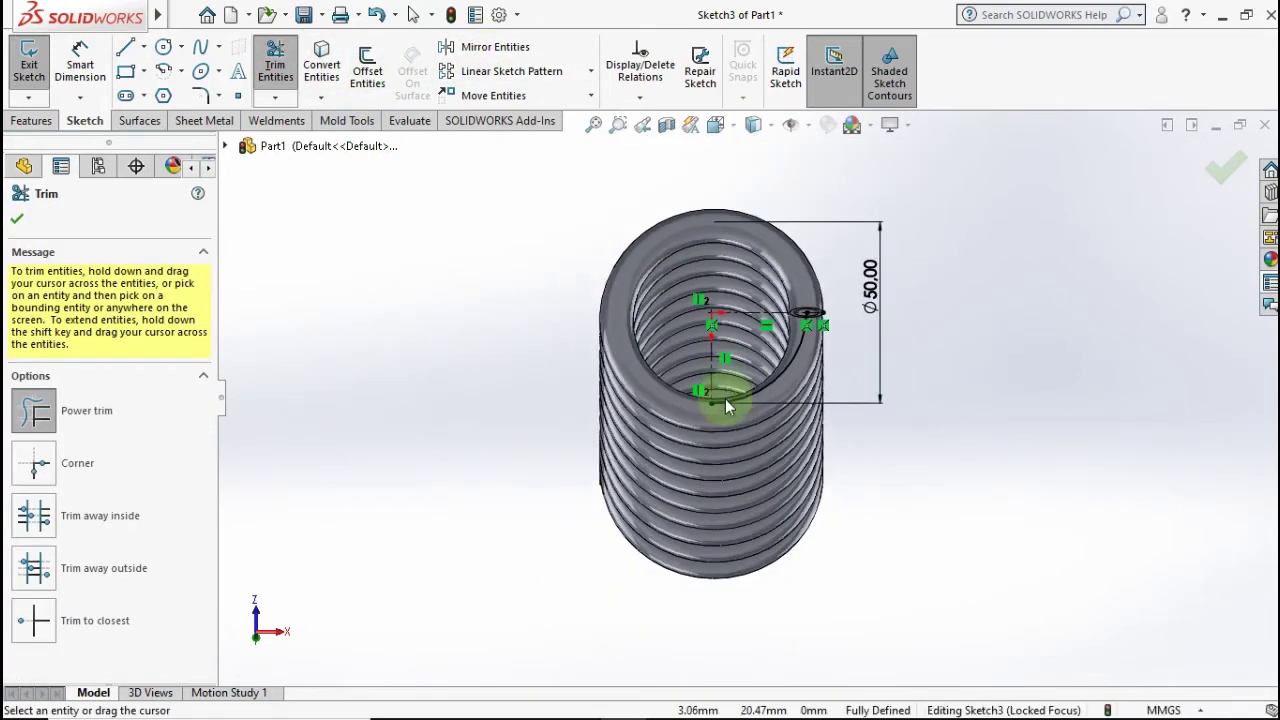
{"action": "scroll", "coordinate": [725, 398], "scroll_direction": "down", "scroll_amount": 2}
{"action": "left_click", "coordinate": [127, 50]}
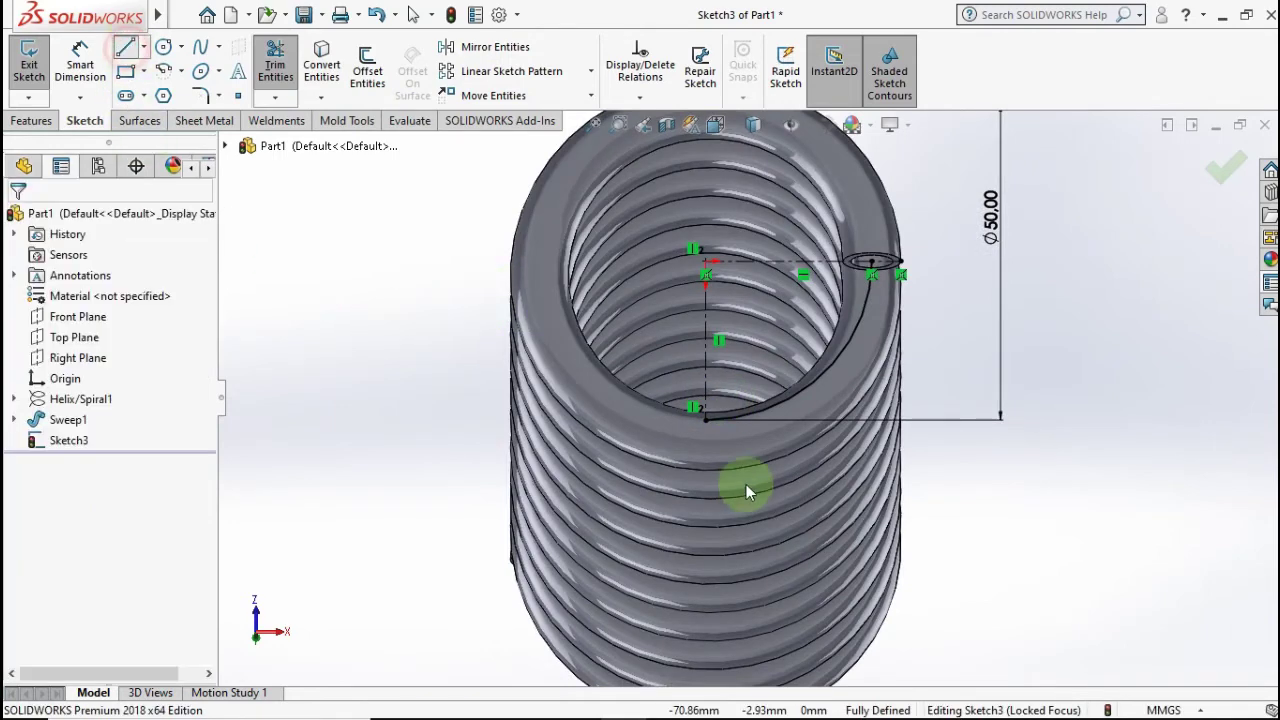
{"action": "left_click", "coordinate": [706, 420]}
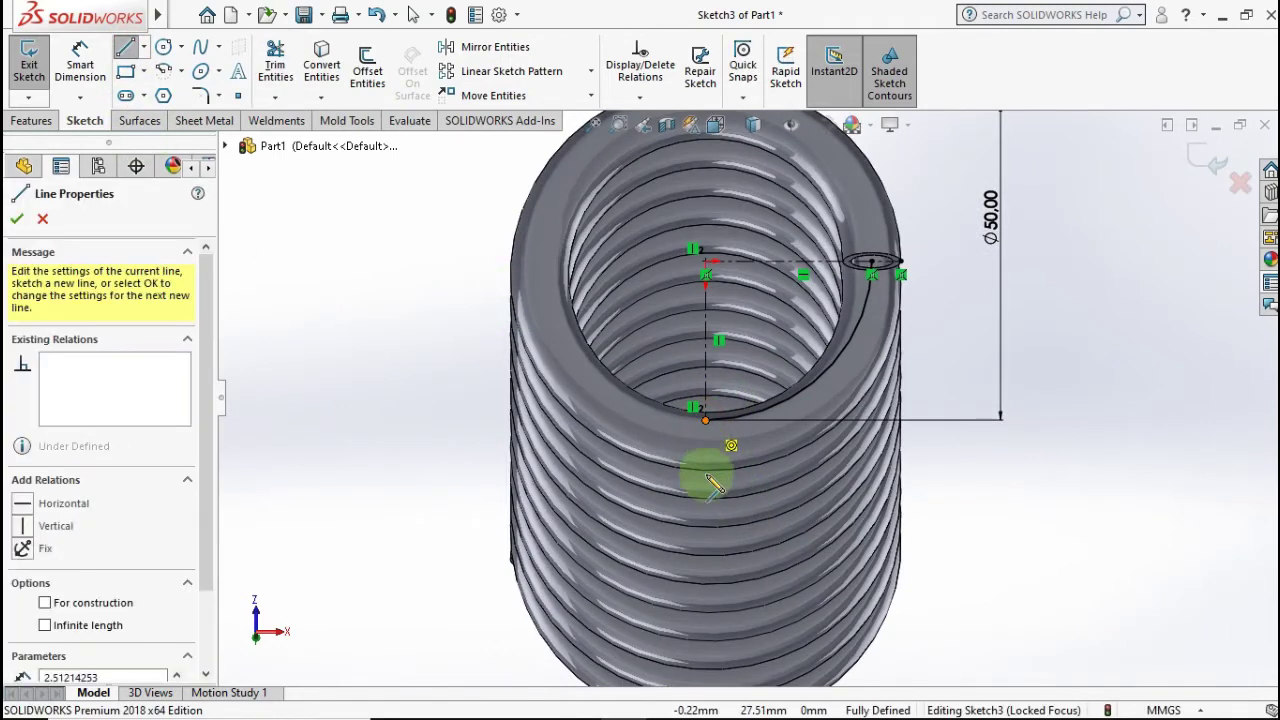
{"action": "left_click", "coordinate": [706, 582]}
{"action": "left_click", "coordinate": [80, 60]}
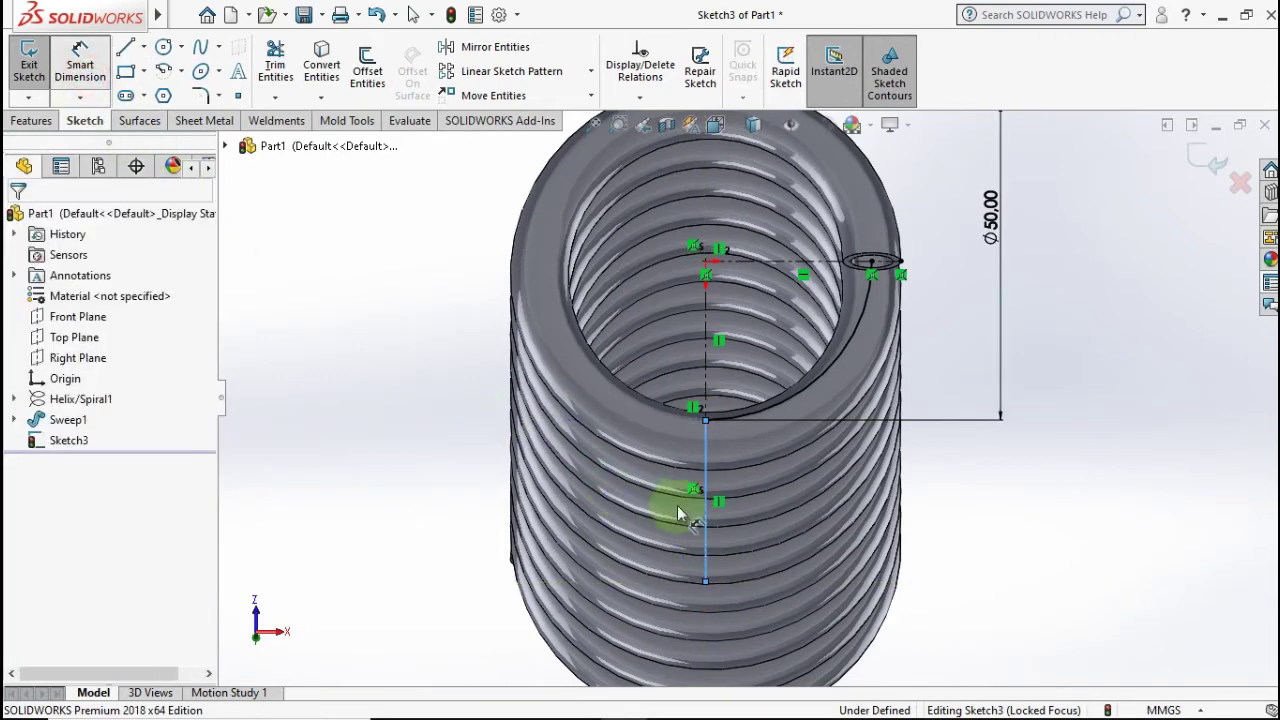
{"action": "left_click", "coordinate": [708, 507]}
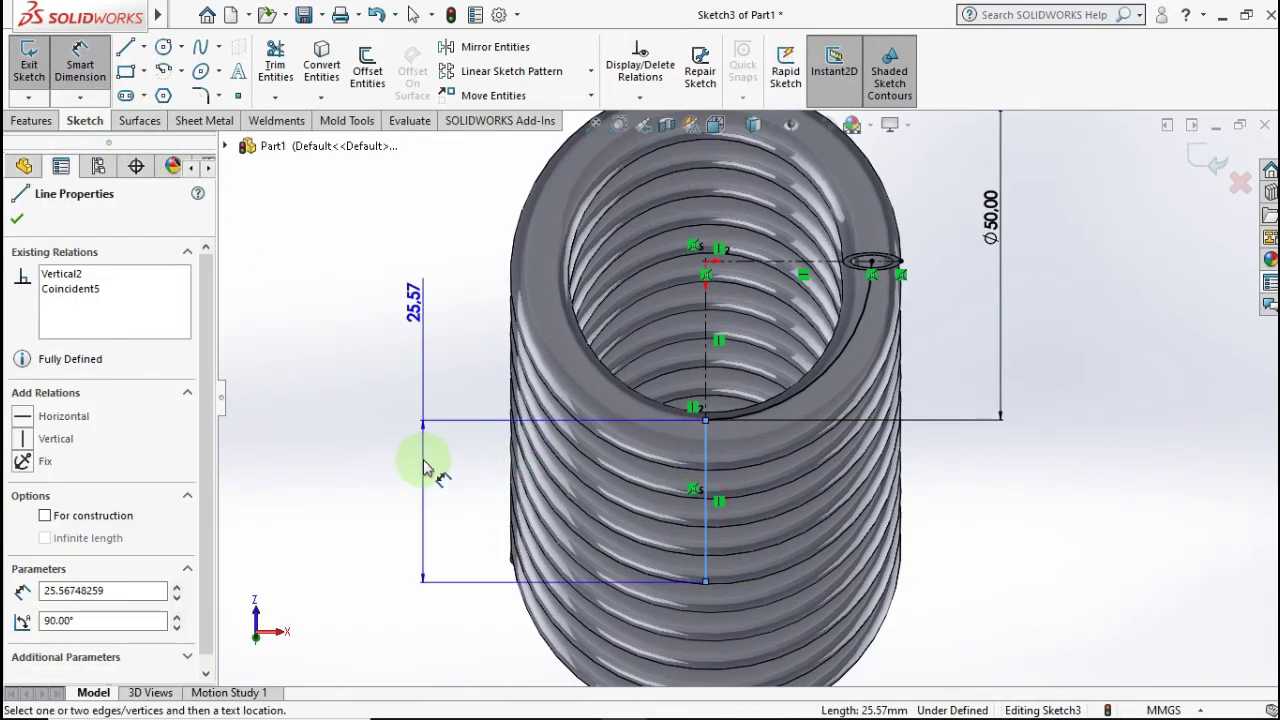
{"action": "left_click", "coordinate": [425, 465]}
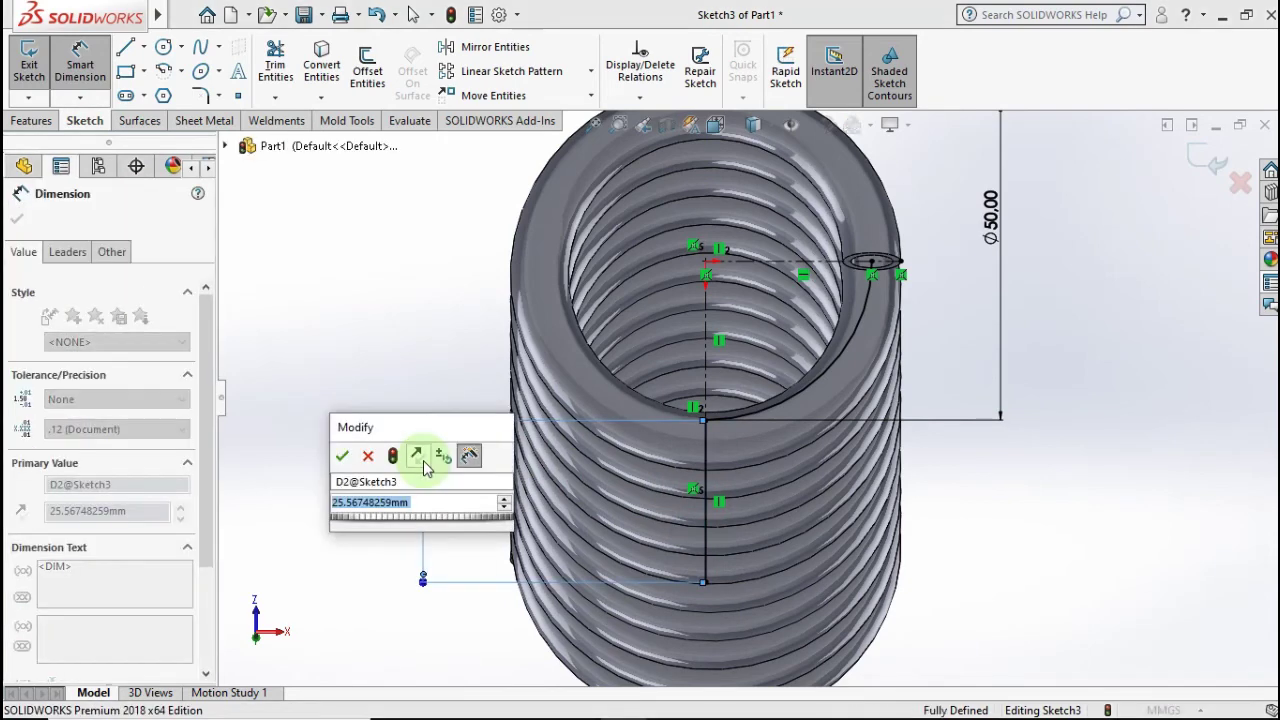
{"action": "type", "text": "50"}
{"action": "left_click", "coordinate": [342, 455]}
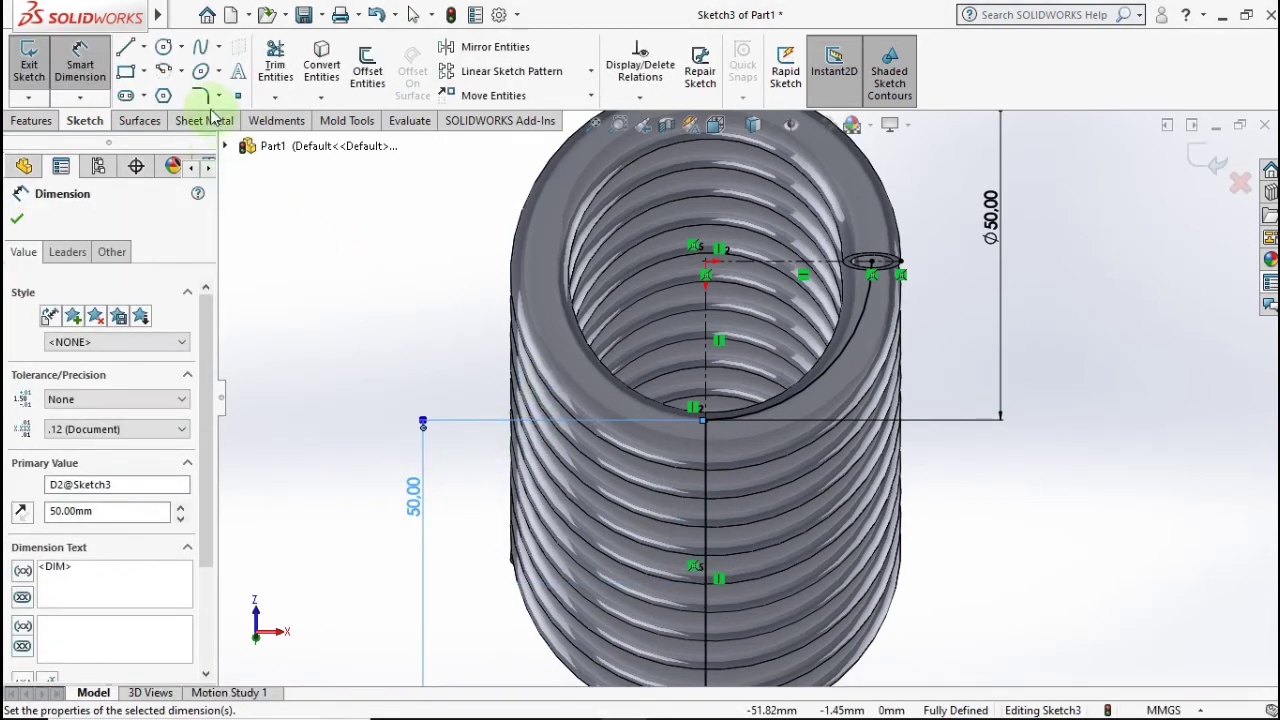
Round the corner between the arc and the line with a 10 mm sketch fillet
{"action": "left_click", "coordinate": [200, 95]}
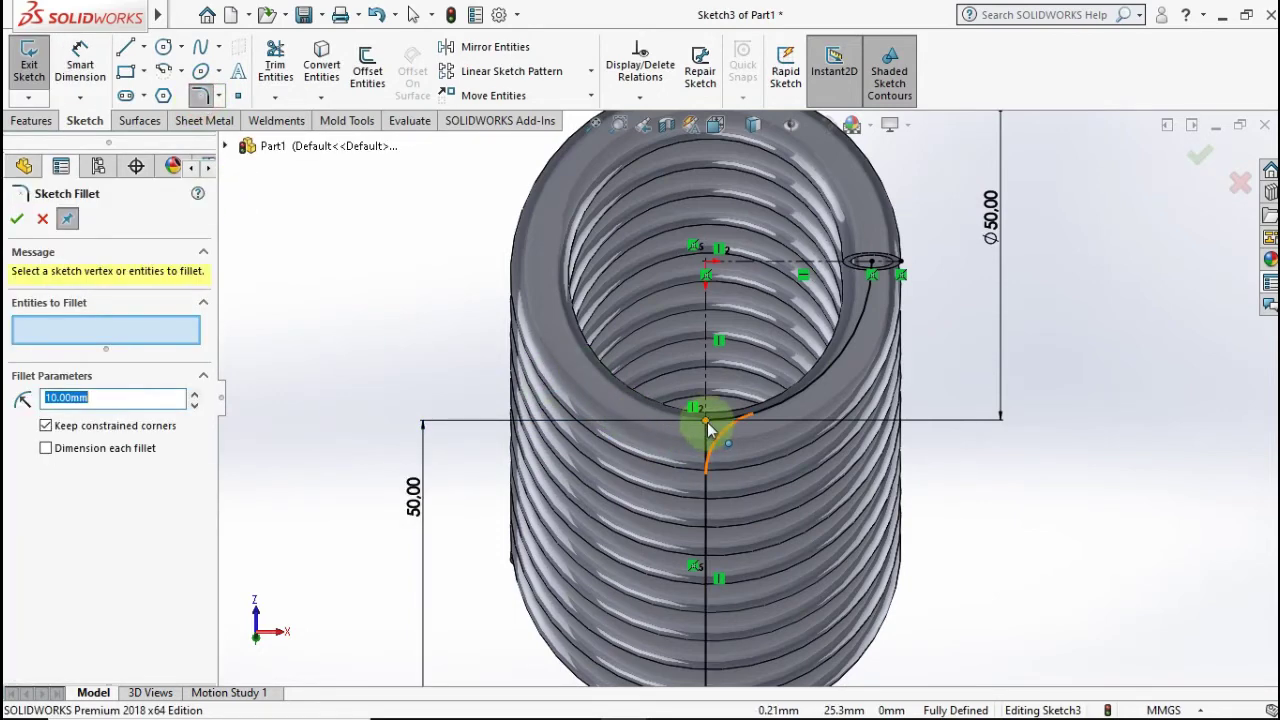
{"action": "left_click", "coordinate": [708, 428]}
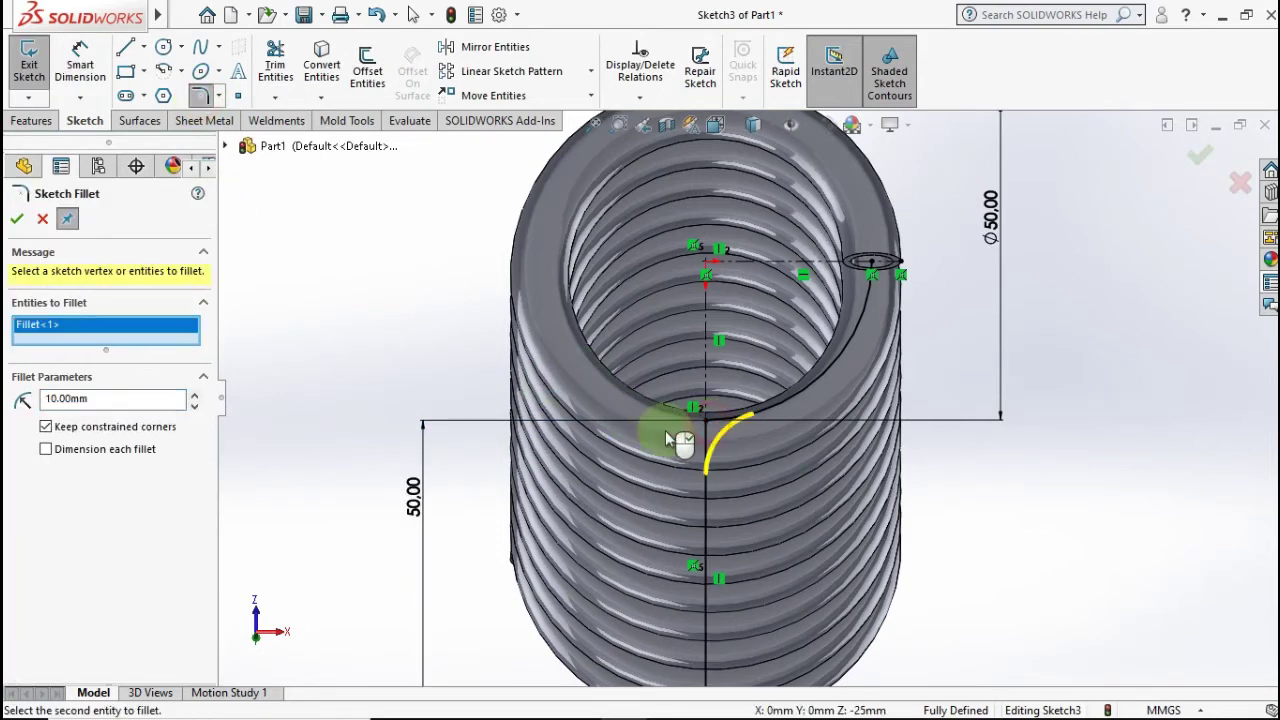
{"action": "left_click", "coordinate": [16, 221]}
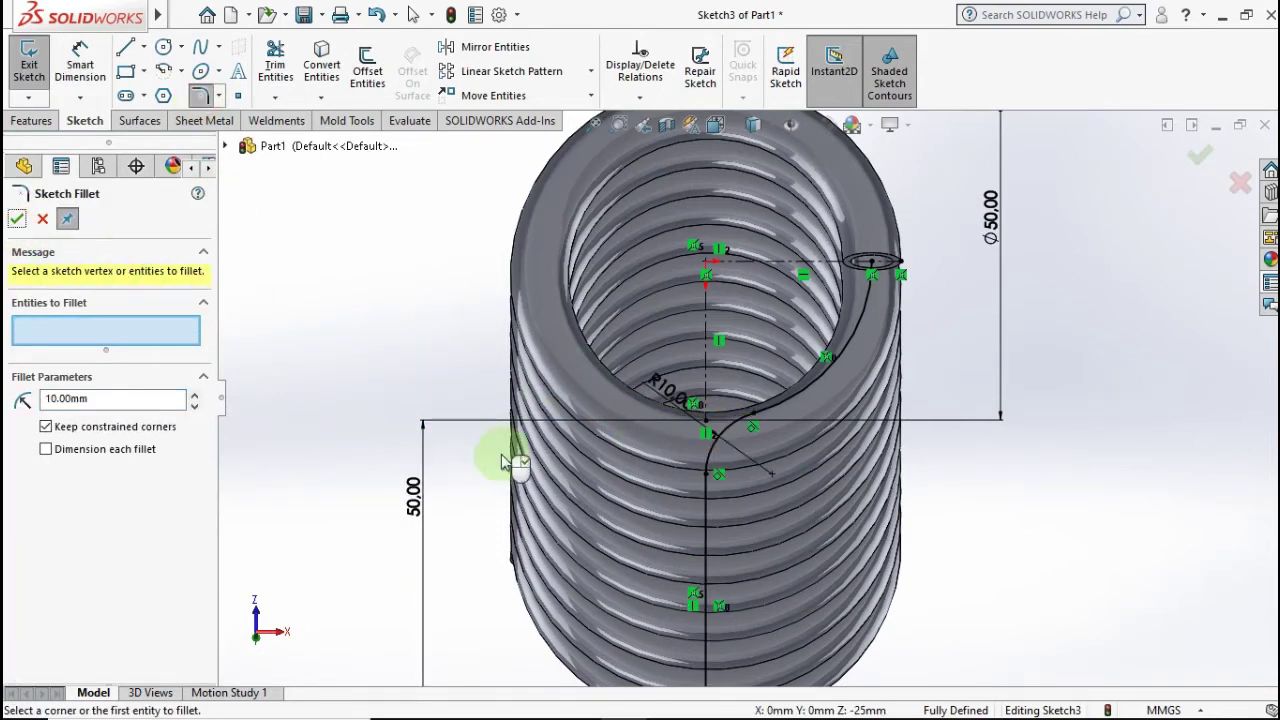
{"action": "left_click", "coordinate": [22, 220]}
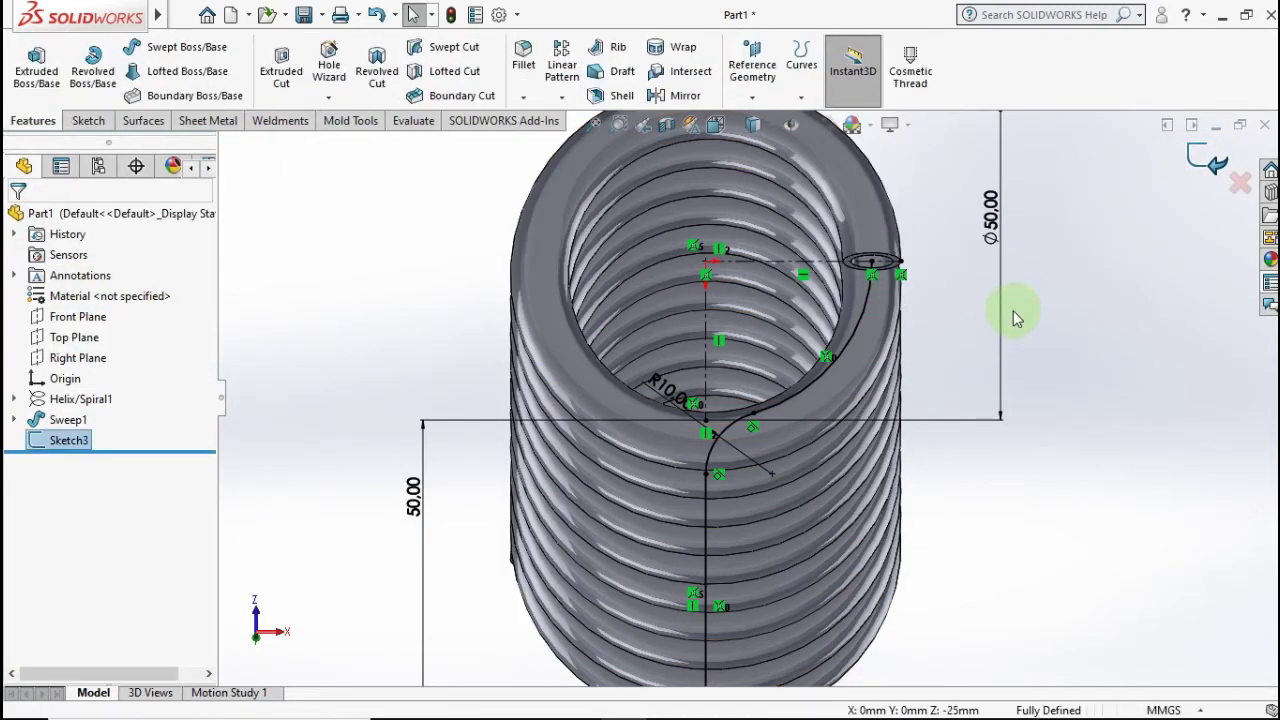
Start a new sketch on the coil wire's circular bottom end face
{"action": "mouse_move", "coordinate": [927, 350]}
{"action": "middle_mouse_down"}
{"action": "mouse_move", "coordinate": [929, 251]}
{"action": "mouse_move", "coordinate": [932, 279]}
{"action": "middle_mouse_up"}
{"action": "scroll", "coordinate": [825, 331], "scroll_direction": "down", "scroll_amount": 3}
{"action": "scroll", "coordinate": [815, 332], "scroll_direction": "down", "scroll_amount": 2}
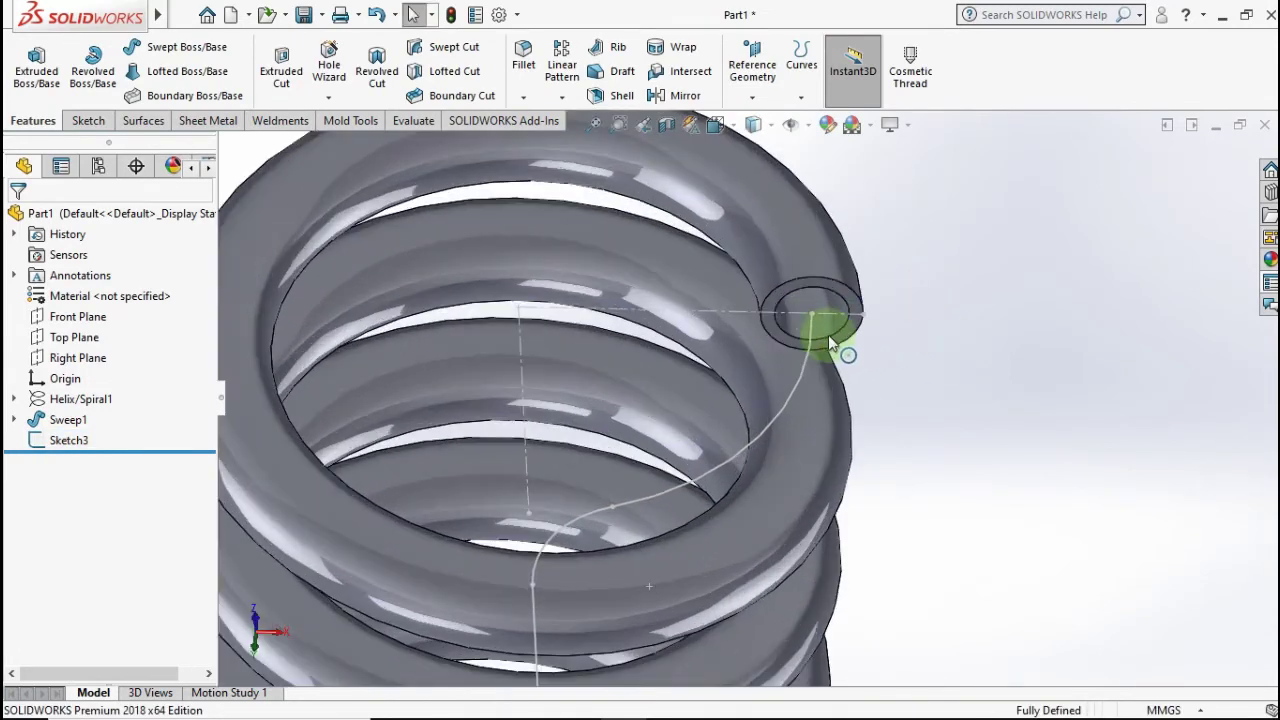
{"action": "left_click", "coordinate": [855, 312]}
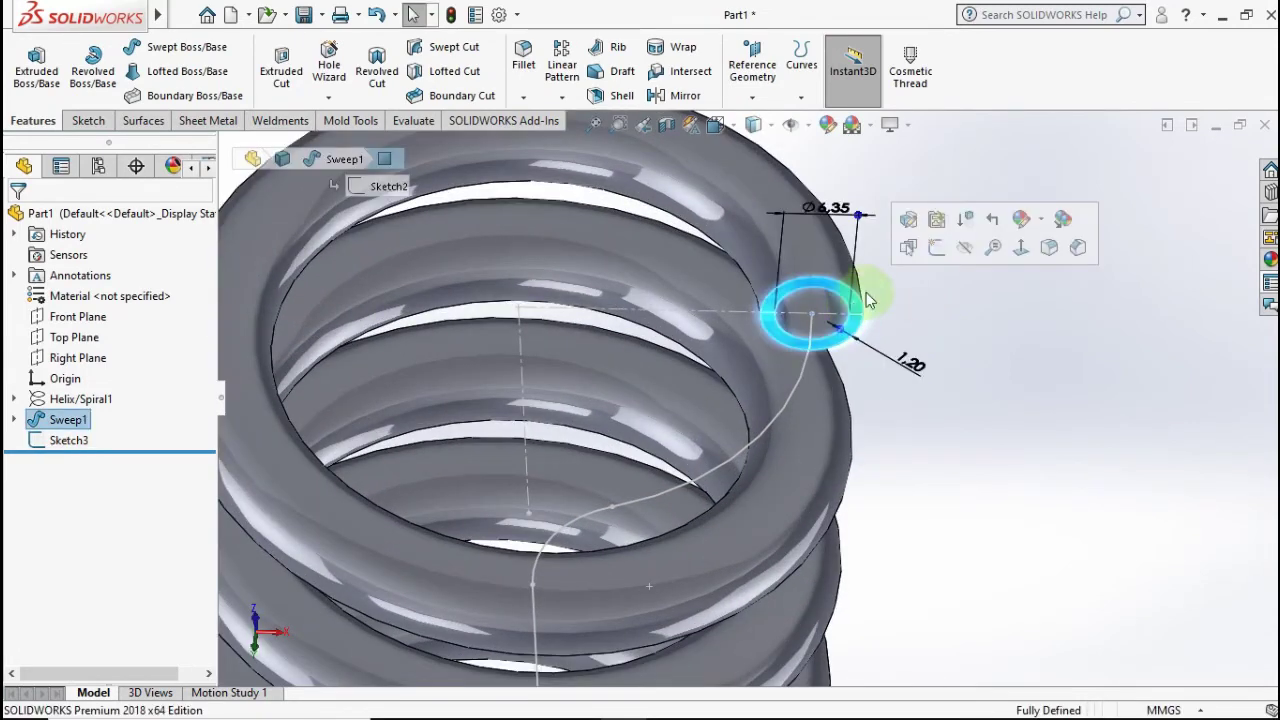
{"action": "left_click", "coordinate": [937, 252]}
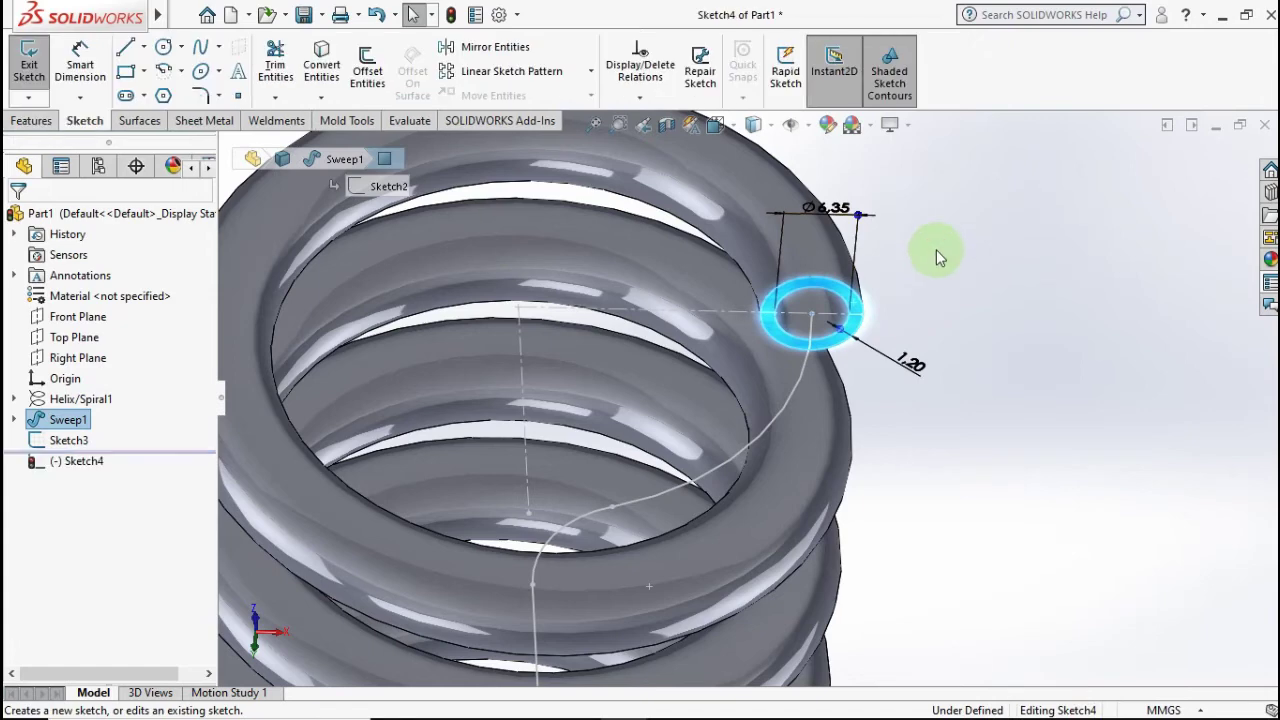
Convert the end face edge into a Ø6.35 mm circle in Sketch4, and start a Sweep
{"action": "left_click", "coordinate": [838, 292]}
{"action": "left_click", "coordinate": [320, 55]}
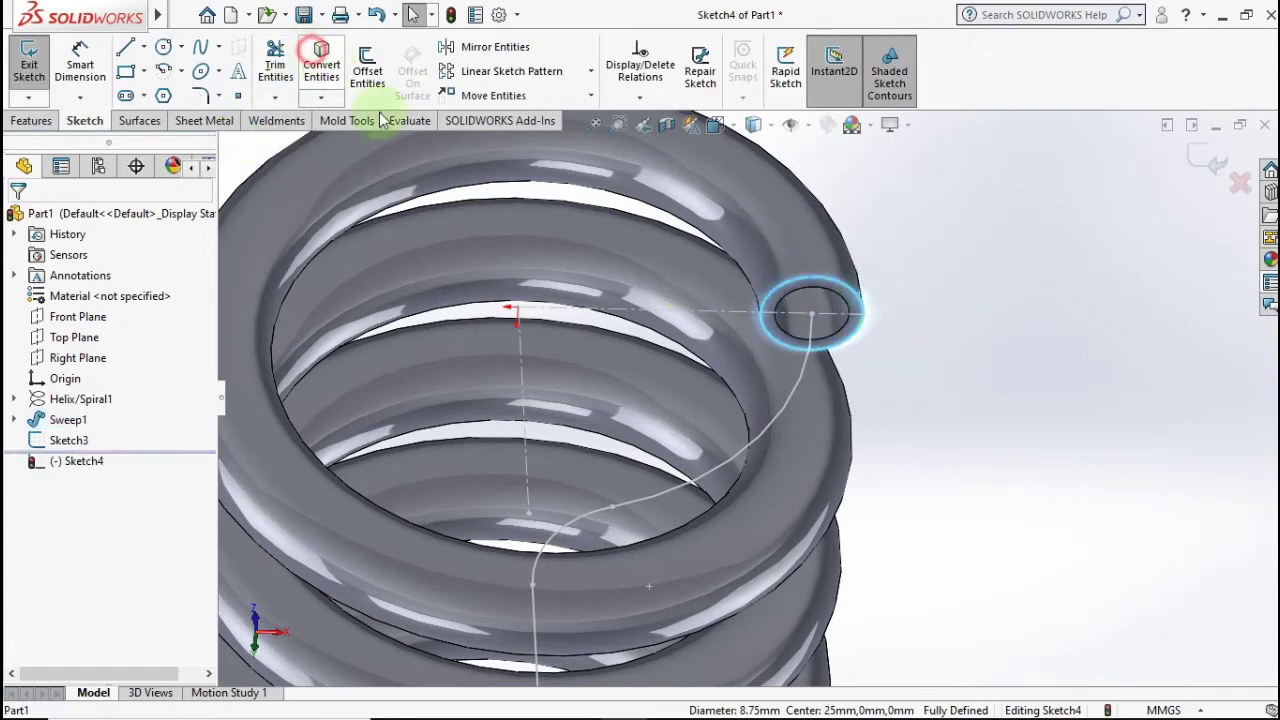
{"action": "left_click", "coordinate": [920, 316]}
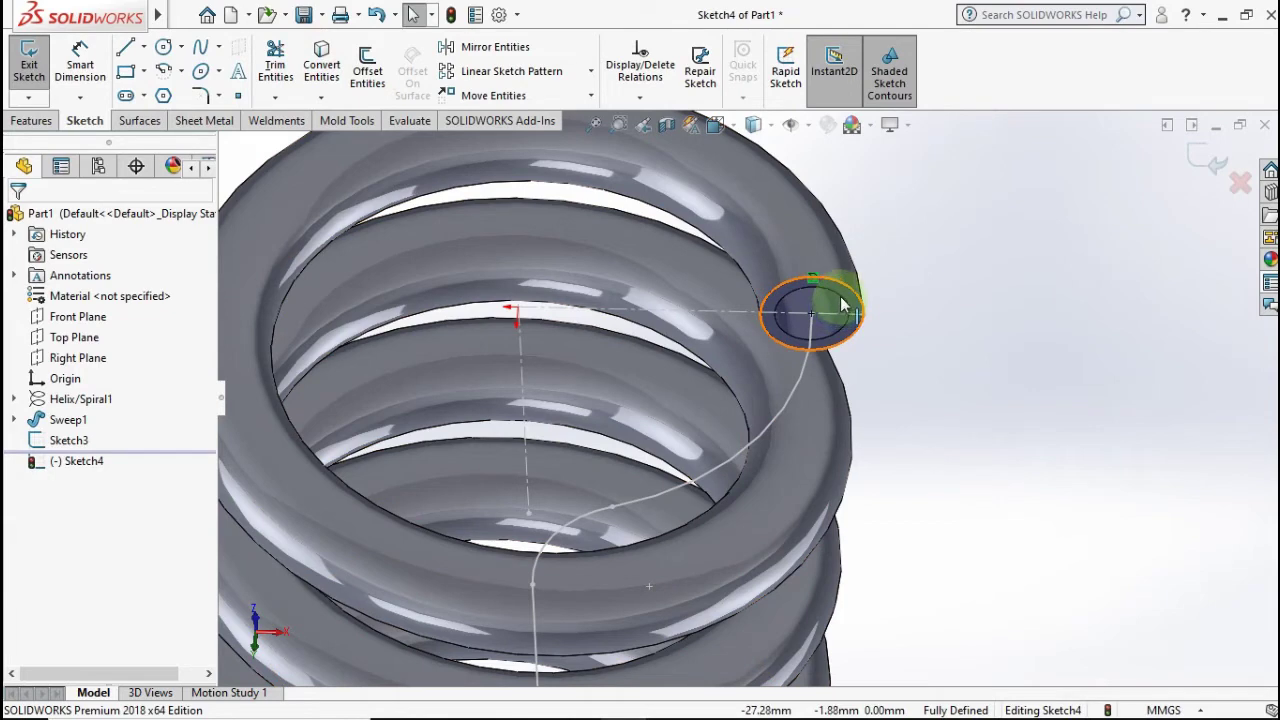
{"action": "left_click", "coordinate": [843, 305]}
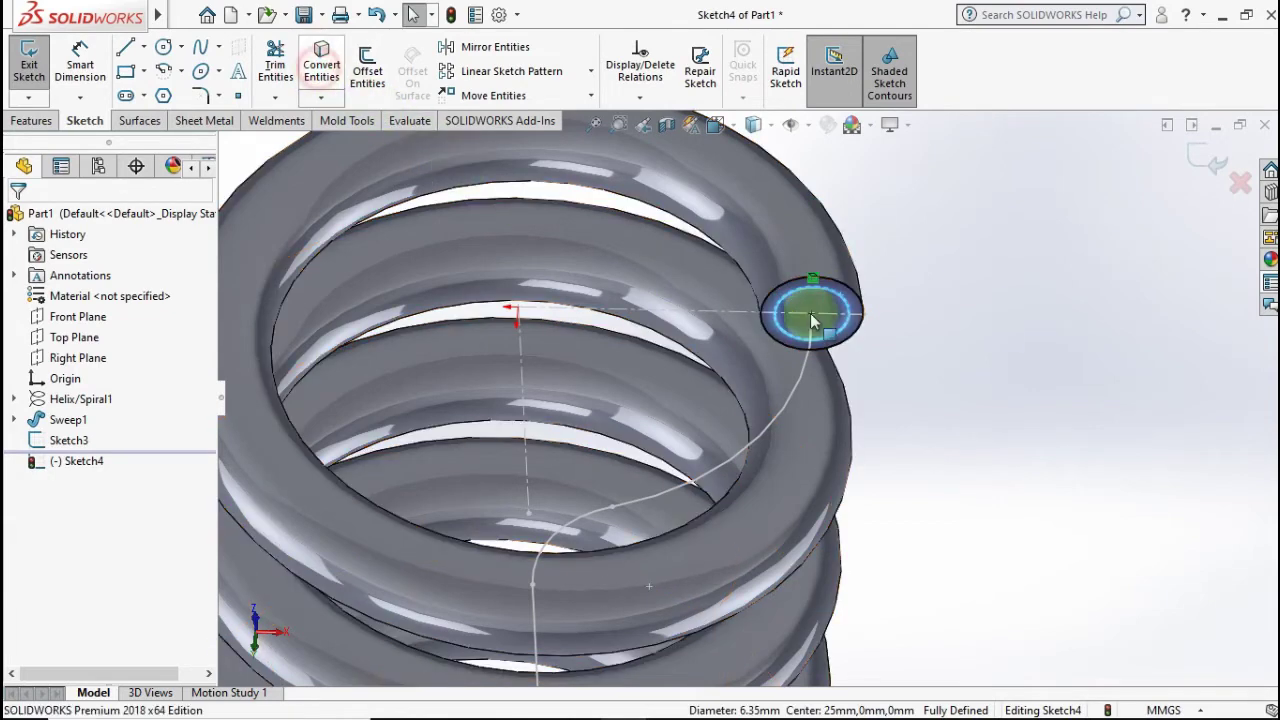
{"action": "left_click", "coordinate": [997, 321]}
{"action": "left_click", "coordinate": [31, 121]}
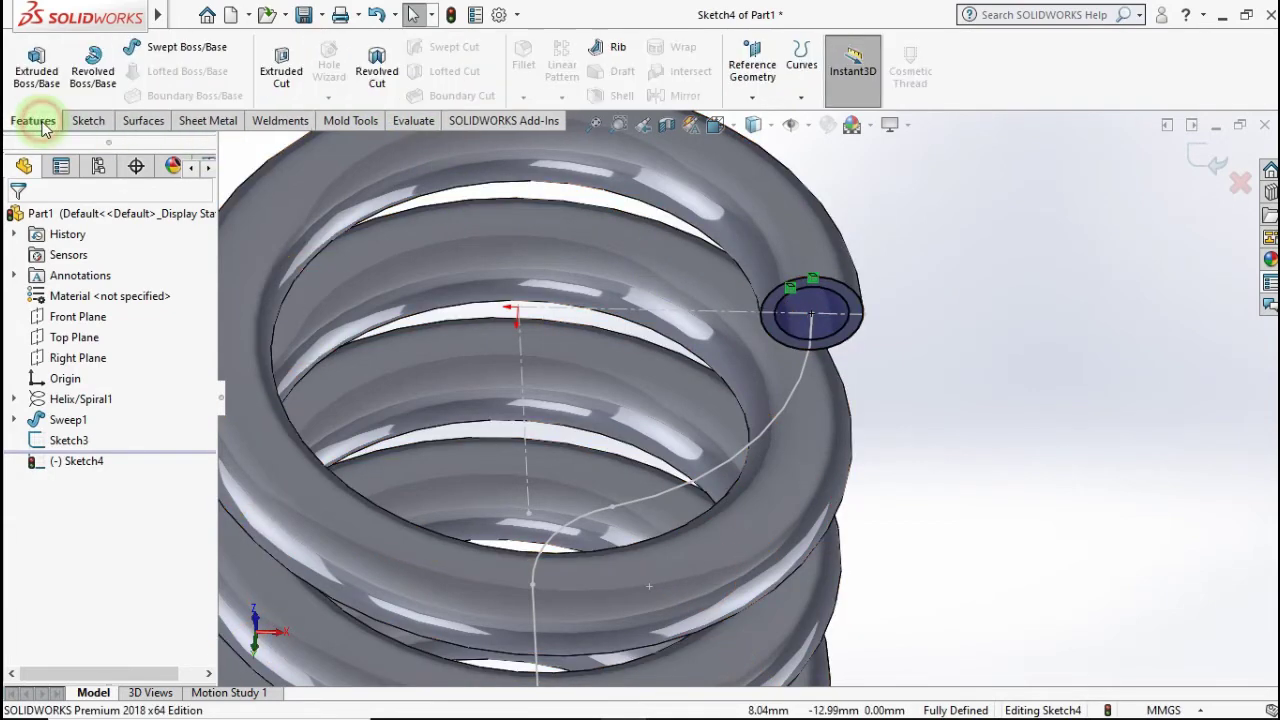
{"action": "left_click", "coordinate": [165, 50]}
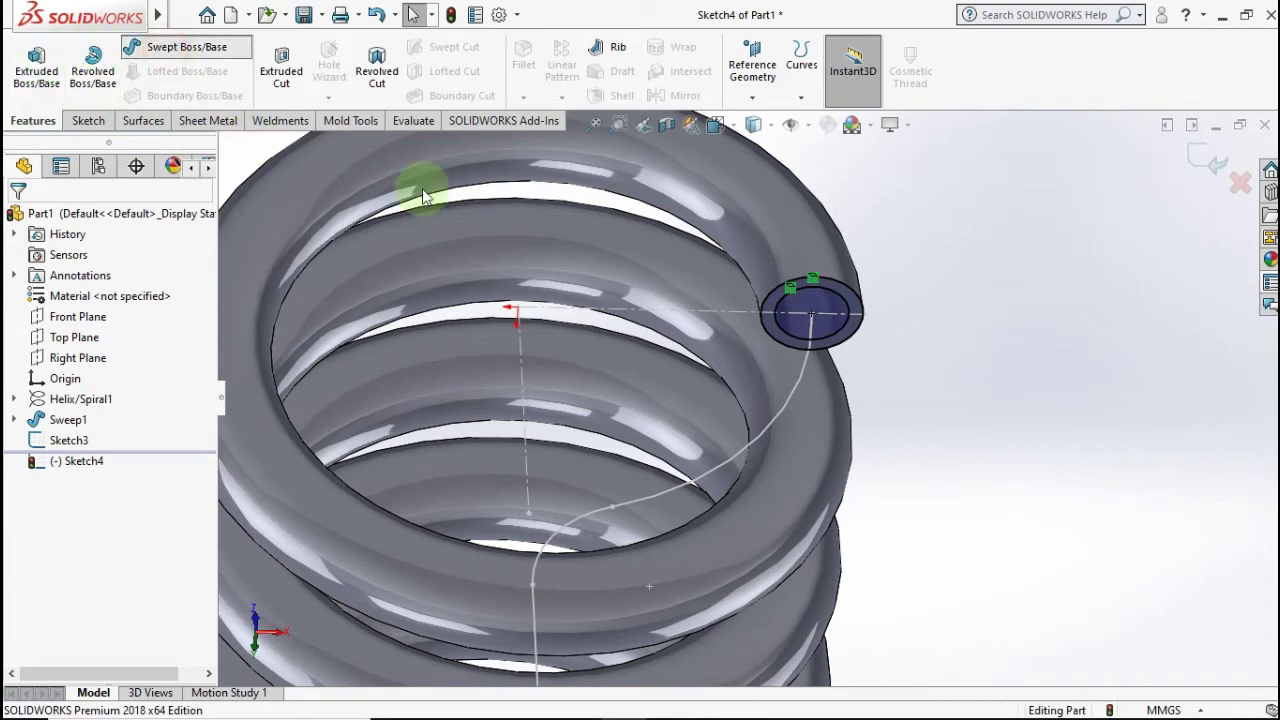
Sweep the Sketch4 circle along the Sketch3 path to create Sweep2, the bottom lead
{"action": "left_click", "coordinate": [857, 320]}
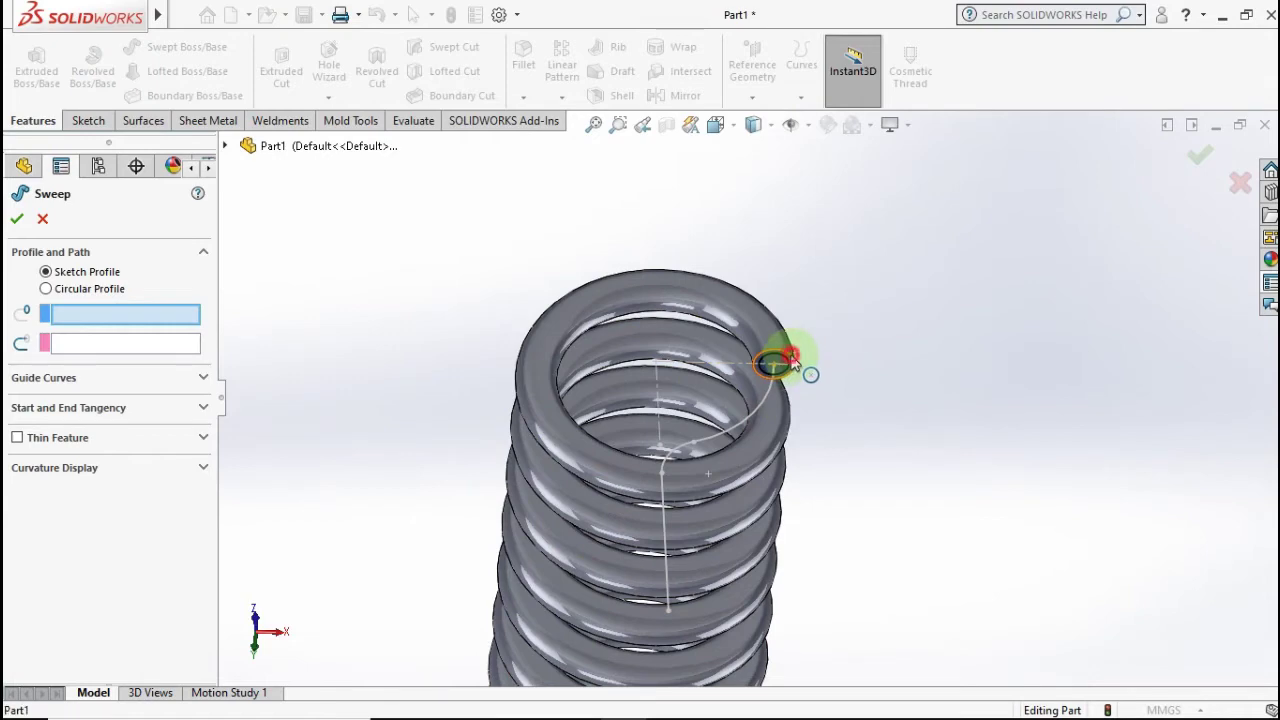
{"action": "left_click", "coordinate": [792, 362]}
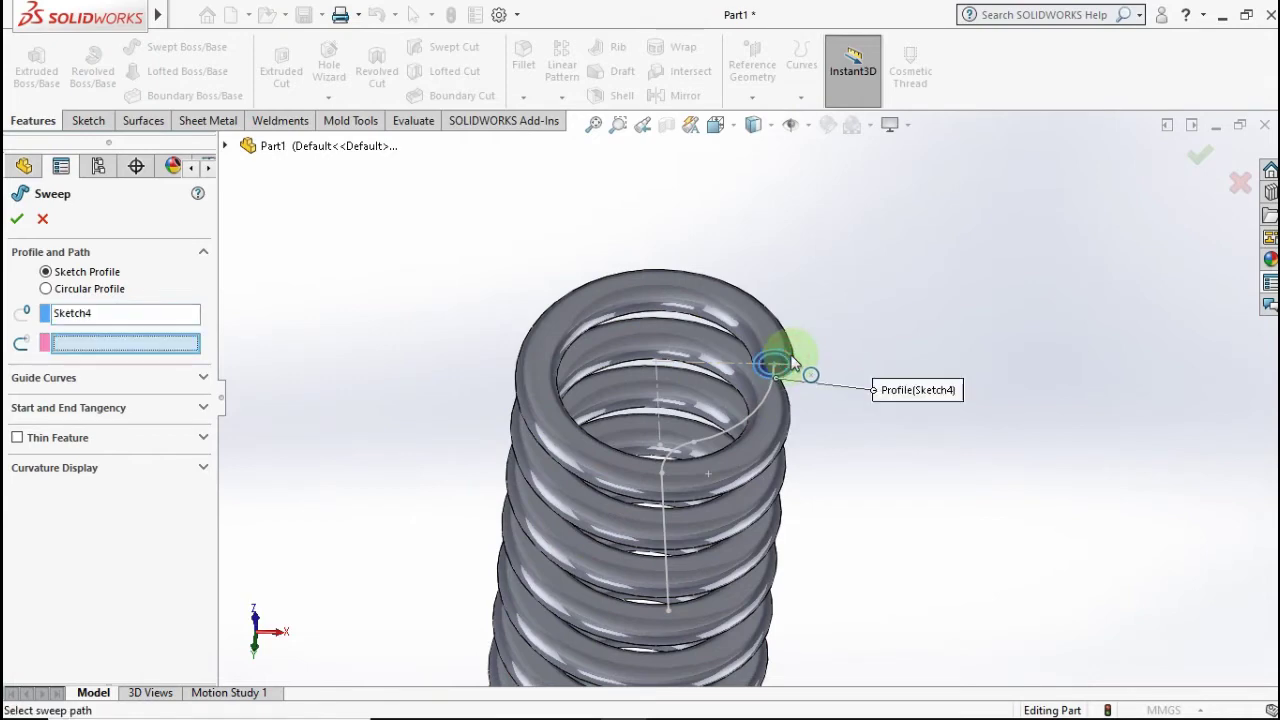
{"action": "left_click", "coordinate": [751, 411]}
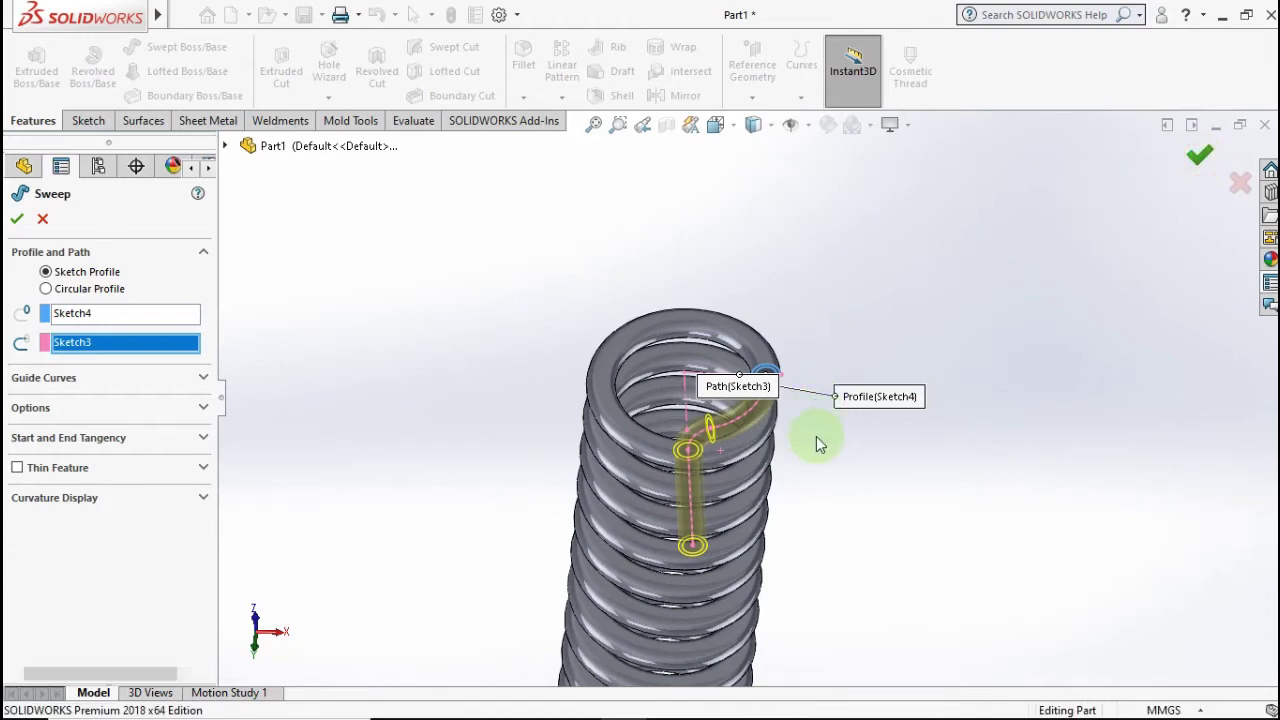
{"action": "key", "text": "Return"}
{"action": "left_click", "coordinate": [816, 440]}
{"action": "mouse_move", "coordinate": [816, 436]}
{"action": "middle_mouse_down"}
{"action": "mouse_move", "coordinate": [808, 444]}
{"action": "mouse_move", "coordinate": [817, 368]}
{"action": "mouse_move", "coordinate": [847, 302]}
{"action": "mouse_move", "coordinate": [917, 340]}
{"action": "mouse_move", "coordinate": [891, 346]}
{"action": "mouse_move", "coordinate": [994, 463]}
{"action": "mouse_move", "coordinate": [990, 517]}
{"action": "mouse_move", "coordinate": [874, 409]}
{"action": "mouse_move", "coordinate": [814, 457]}
{"action": "mouse_move", "coordinate": [809, 520]}
{"action": "mouse_move", "coordinate": [824, 521]}
{"action": "mouse_move", "coordinate": [689, 390]}
{"action": "mouse_move", "coordinate": [820, 420]}
{"action": "middle_mouse_up"}
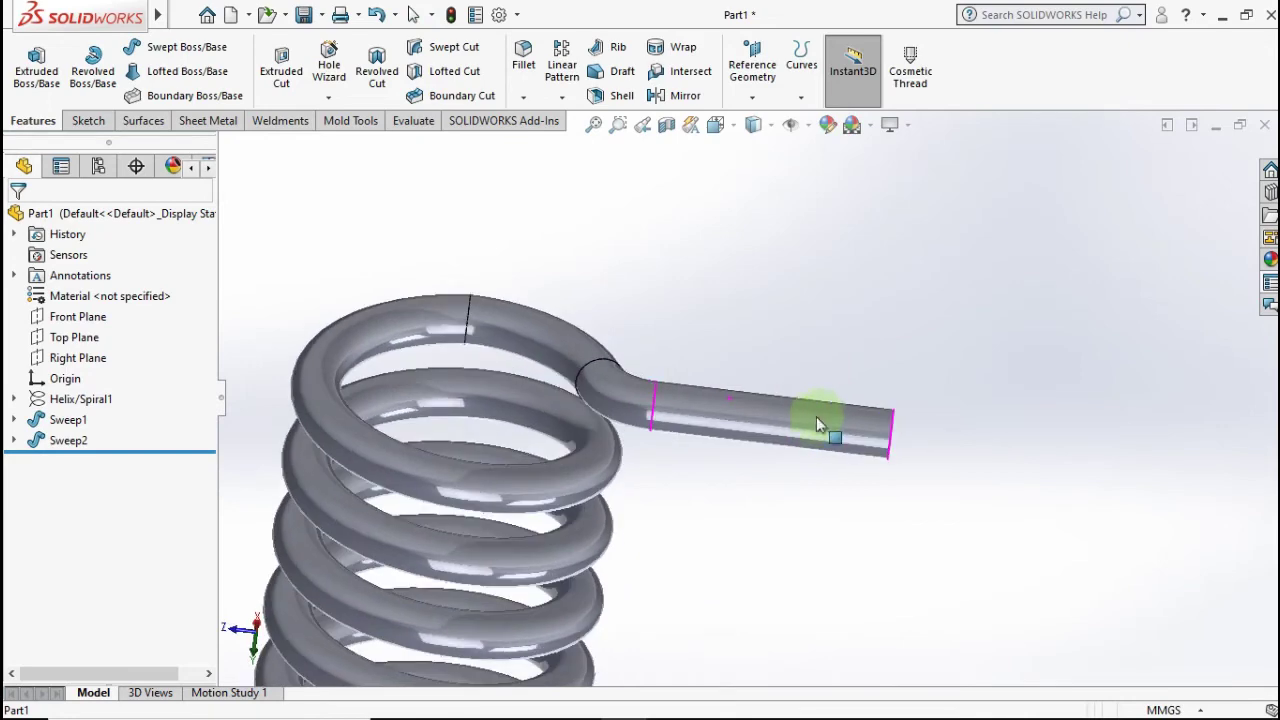
Orbit and zoom onto the coil's open top end, then open and dismiss the Reference Geometry list
{"action": "scroll", "coordinate": [820, 422], "scroll_direction": "up", "scroll_amount": 5}
{"action": "mouse_move", "coordinate": [737, 512]}
{"action": "middle_mouse_down"}
{"action": "mouse_move", "coordinate": [686, 543]}
{"action": "mouse_move", "coordinate": [709, 386]}
{"action": "mouse_move", "coordinate": [680, 443]}
{"action": "mouse_move", "coordinate": [683, 191]}
{"action": "middle_mouse_up"}
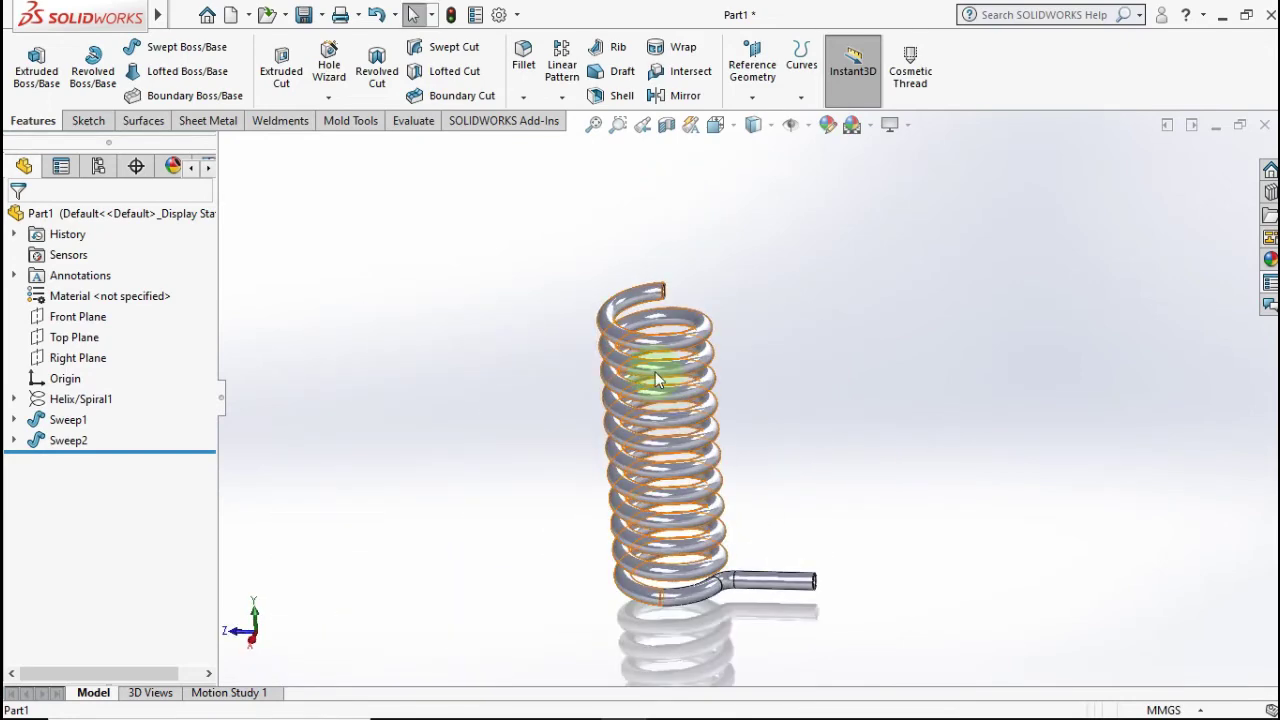
{"action": "mouse_move", "coordinate": [657, 366]}
{"action": "middle_mouse_down"}
{"action": "mouse_move", "coordinate": [569, 314]}
{"action": "mouse_move", "coordinate": [594, 428]}
{"action": "middle_mouse_up"}
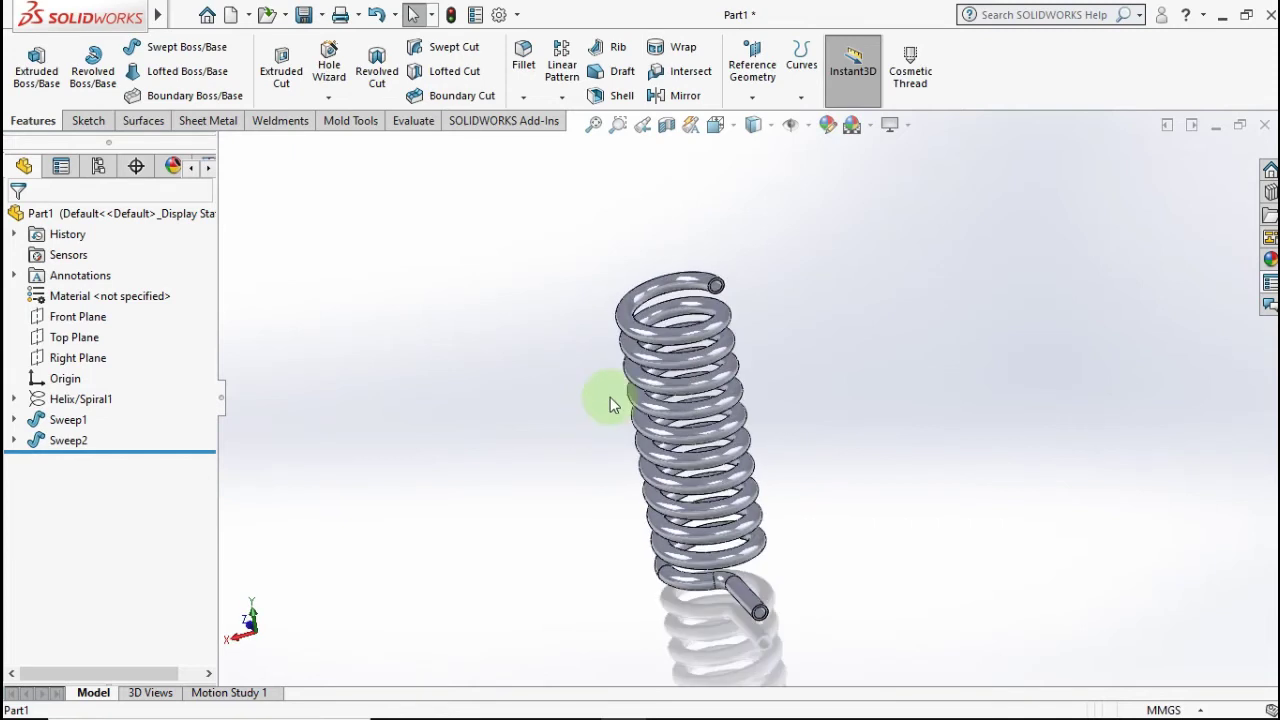
{"action": "scroll", "coordinate": [714, 286], "scroll_direction": "down", "scroll_amount": 2}
{"action": "scroll", "coordinate": [728, 305], "scroll_direction": "down", "scroll_amount": 2}
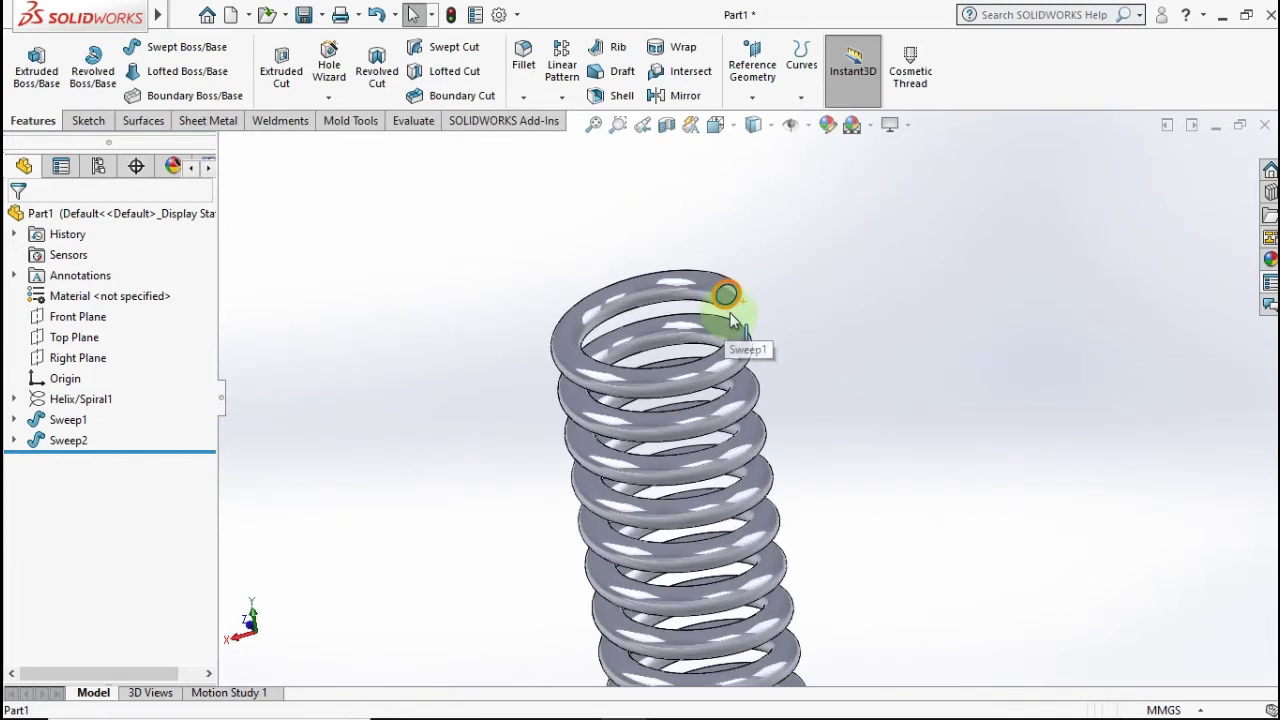
{"action": "scroll", "coordinate": [731, 319], "scroll_direction": "down", "scroll_amount": 1}
{"action": "scroll", "coordinate": [731, 316], "scroll_direction": "down", "scroll_amount": 2}
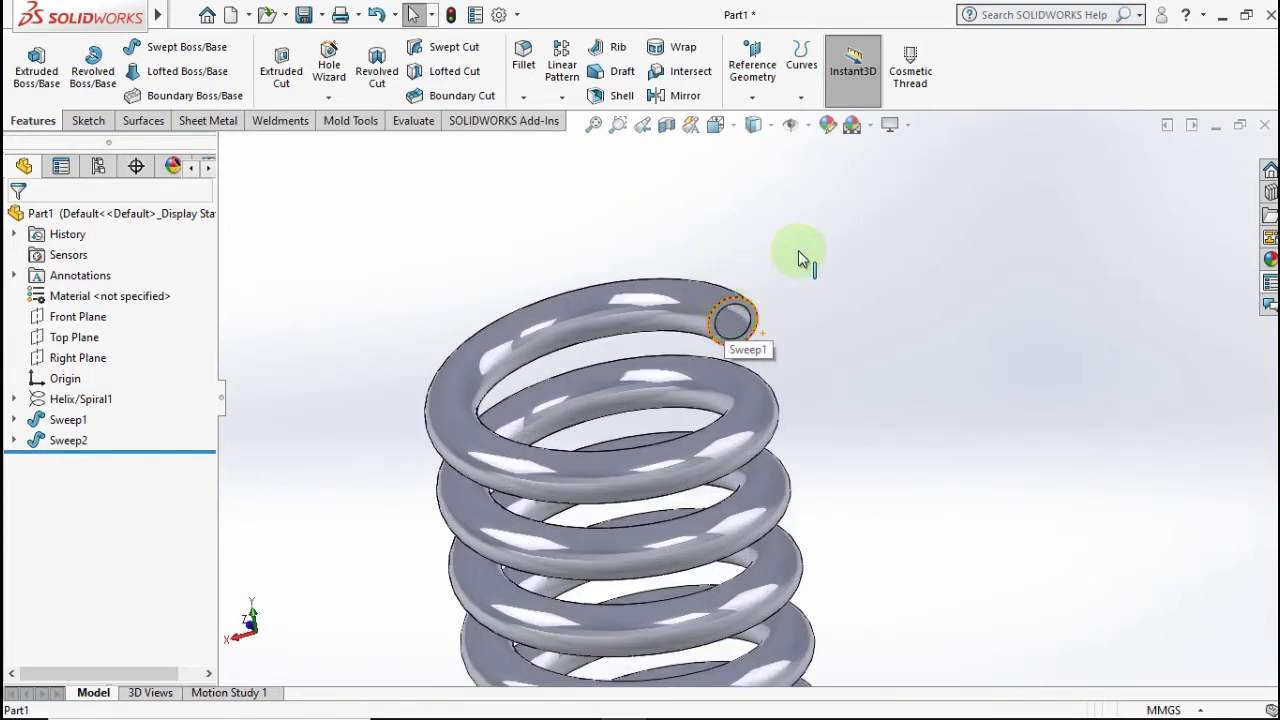
{"action": "left_click", "coordinate": [752, 97]}
{"action": "key", "text": "Escape"}
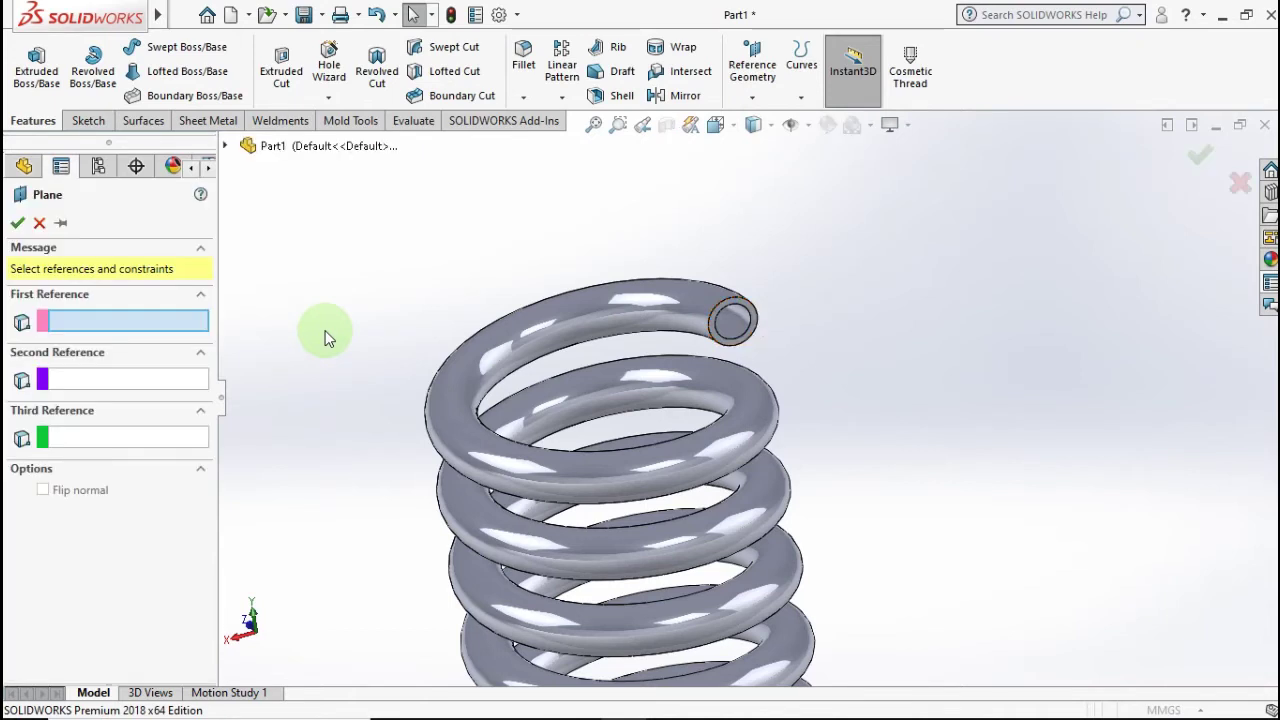
Create Plane1 parallel to the Top Plane through the coil's top-end vertex
{"action": "left_click", "coordinate": [226, 148]}
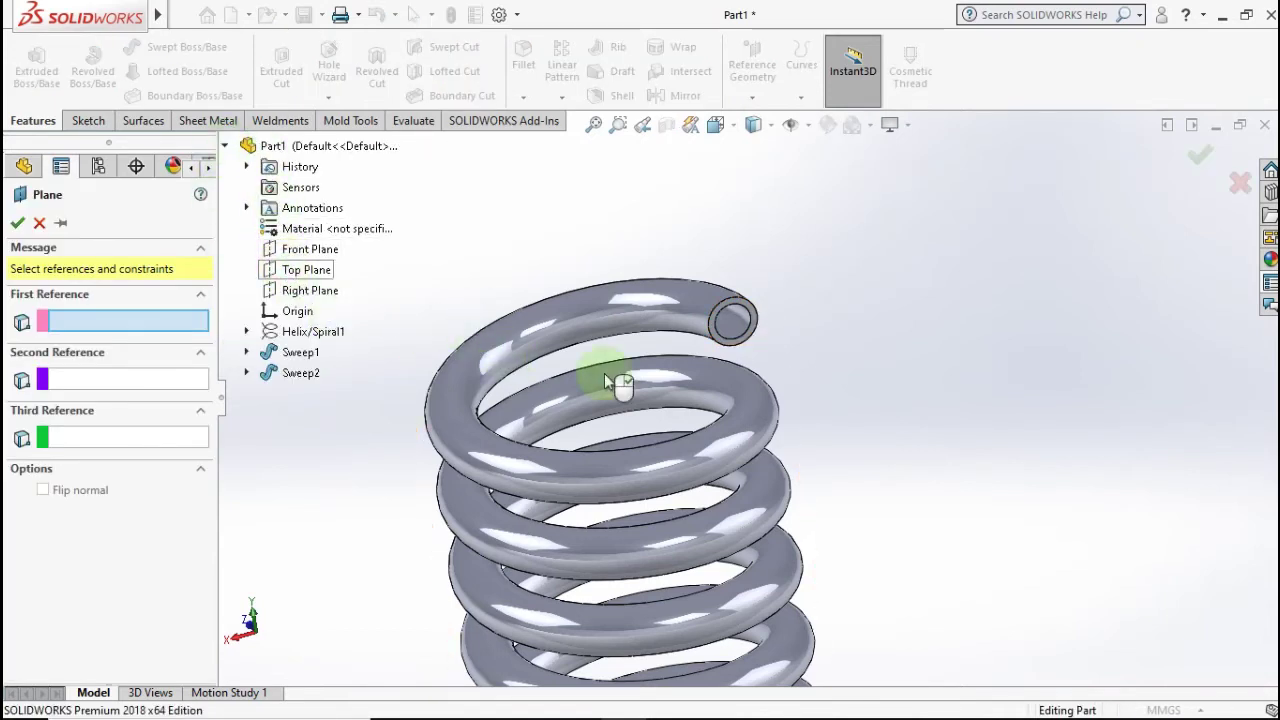
{"action": "scroll", "coordinate": [720, 335], "scroll_direction": "down", "scroll_amount": 2}
{"action": "scroll", "coordinate": [770, 340], "scroll_direction": "down", "scroll_amount": 3}
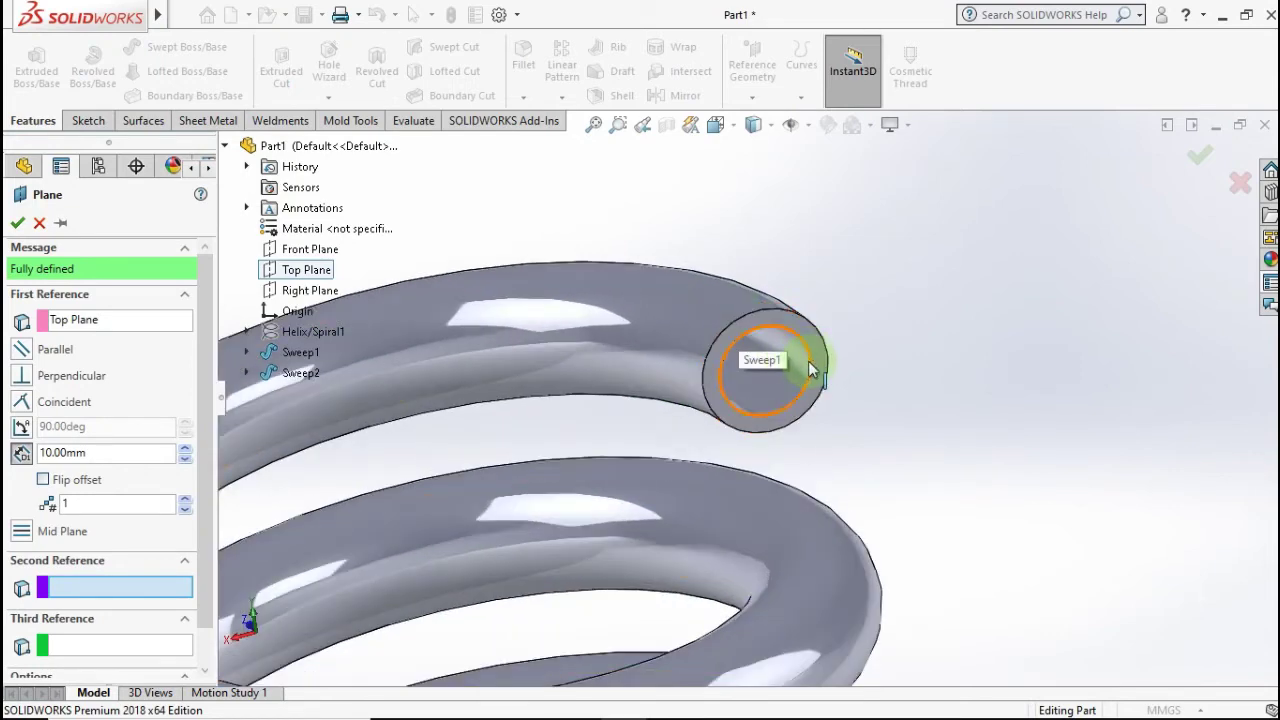
{"action": "left_click", "coordinate": [810, 359]}
{"action": "scroll", "coordinate": [820, 375], "scroll_direction": "up", "scroll_amount": 2}
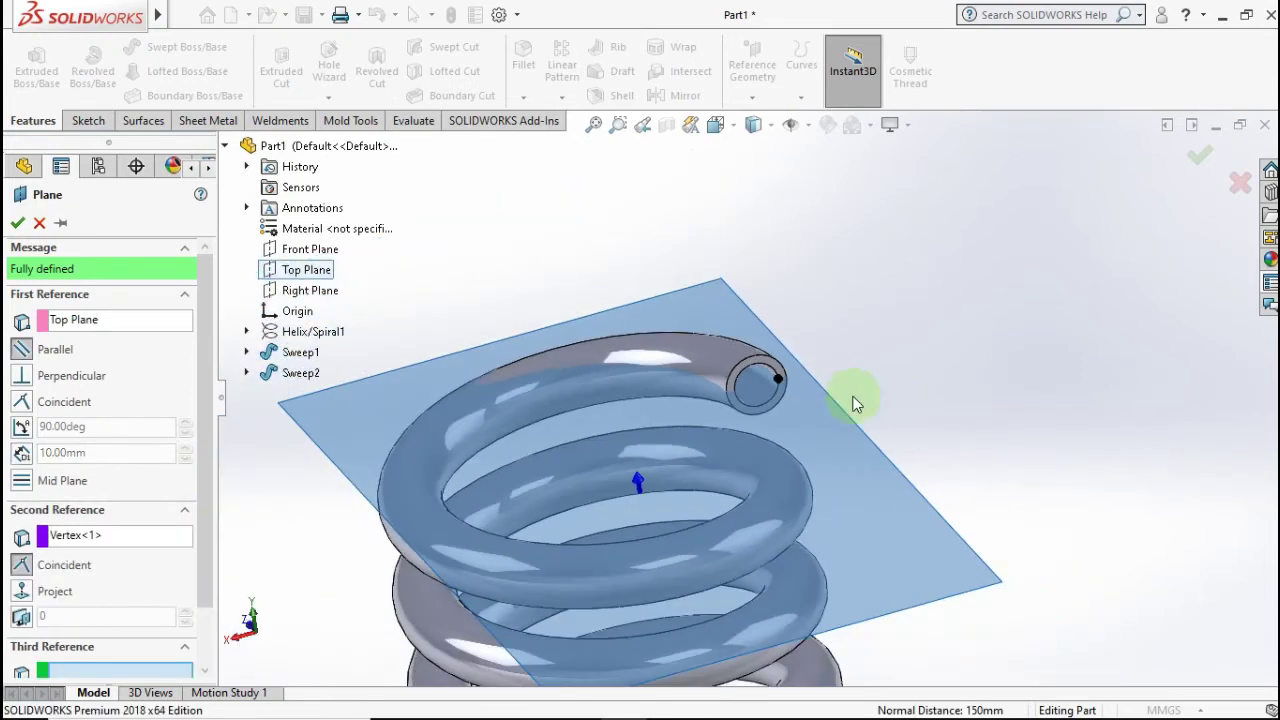
{"action": "scroll", "coordinate": [845, 420], "scroll_direction": "up", "scroll_amount": 1}
{"action": "left_click", "coordinate": [1200, 159]}
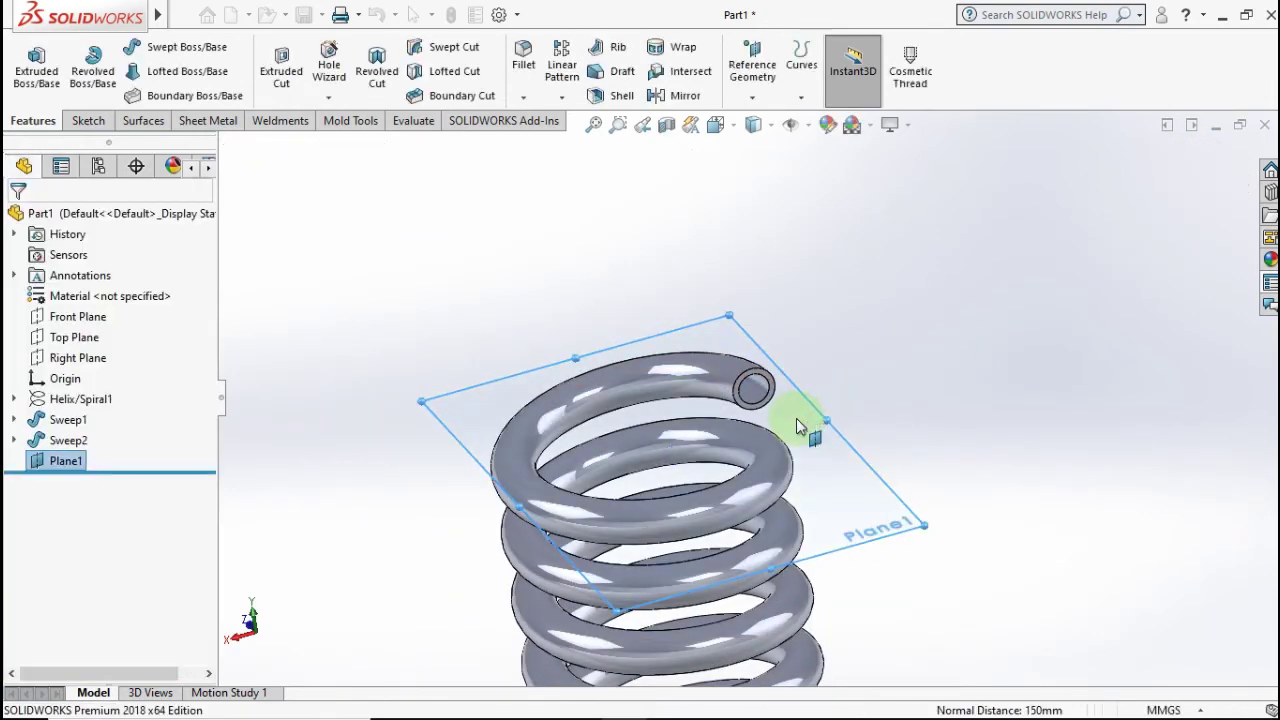
Sketch on Plane1 a circle centred on the origin, dimensioned to Ø50 mm
{"action": "right_click", "coordinate": [799, 424]}
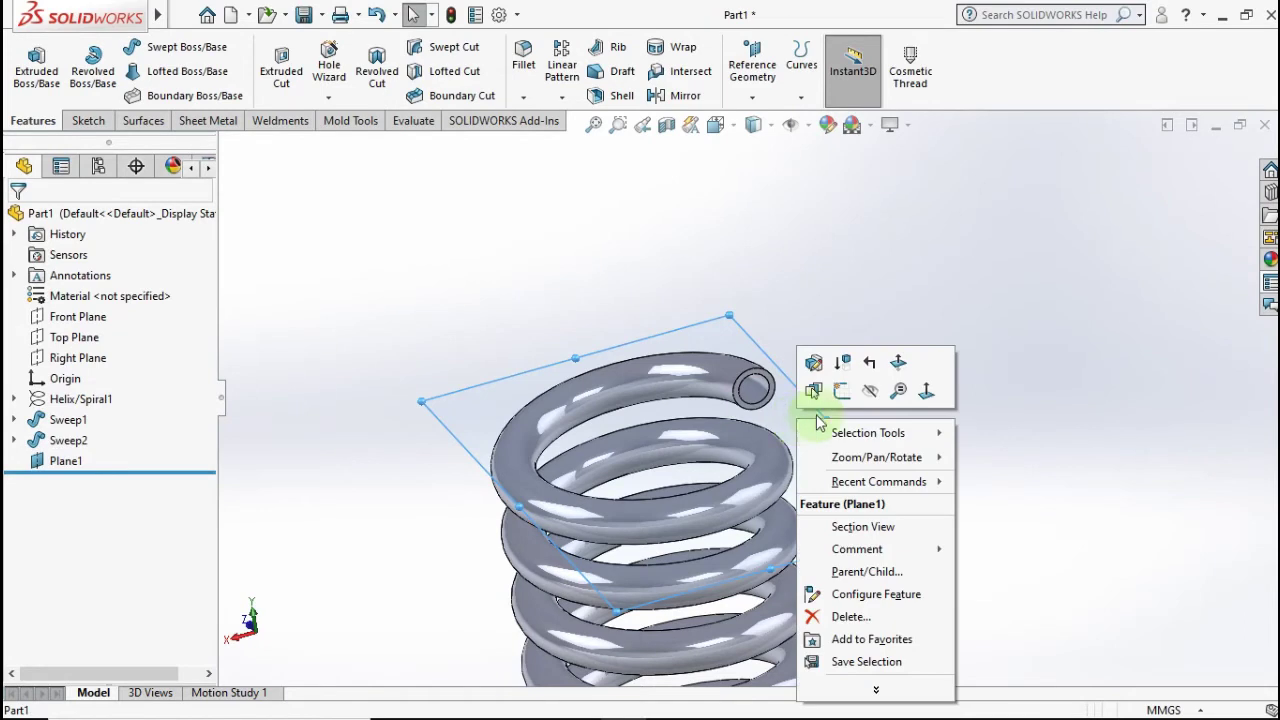
{"action": "left_click", "coordinate": [850, 401]}
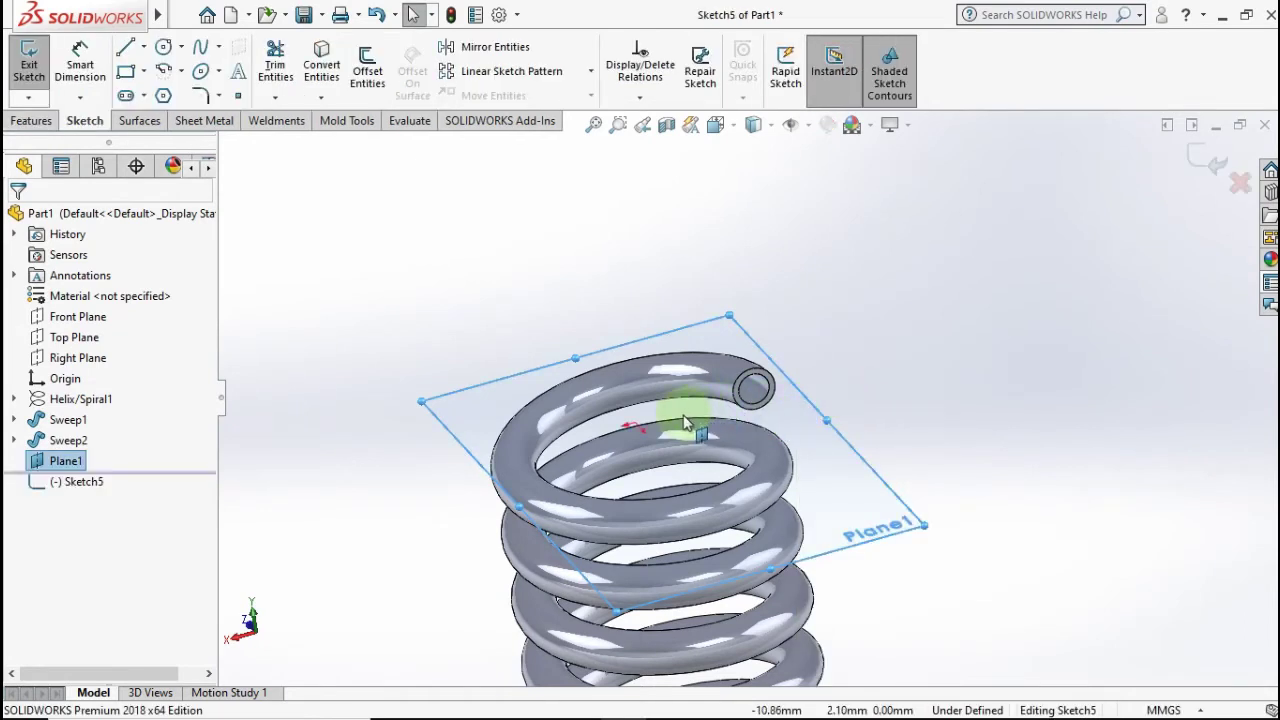
{"action": "scroll", "coordinate": [685, 422], "scroll_direction": "down", "scroll_amount": 2}
{"action": "left_click", "coordinate": [163, 46]}
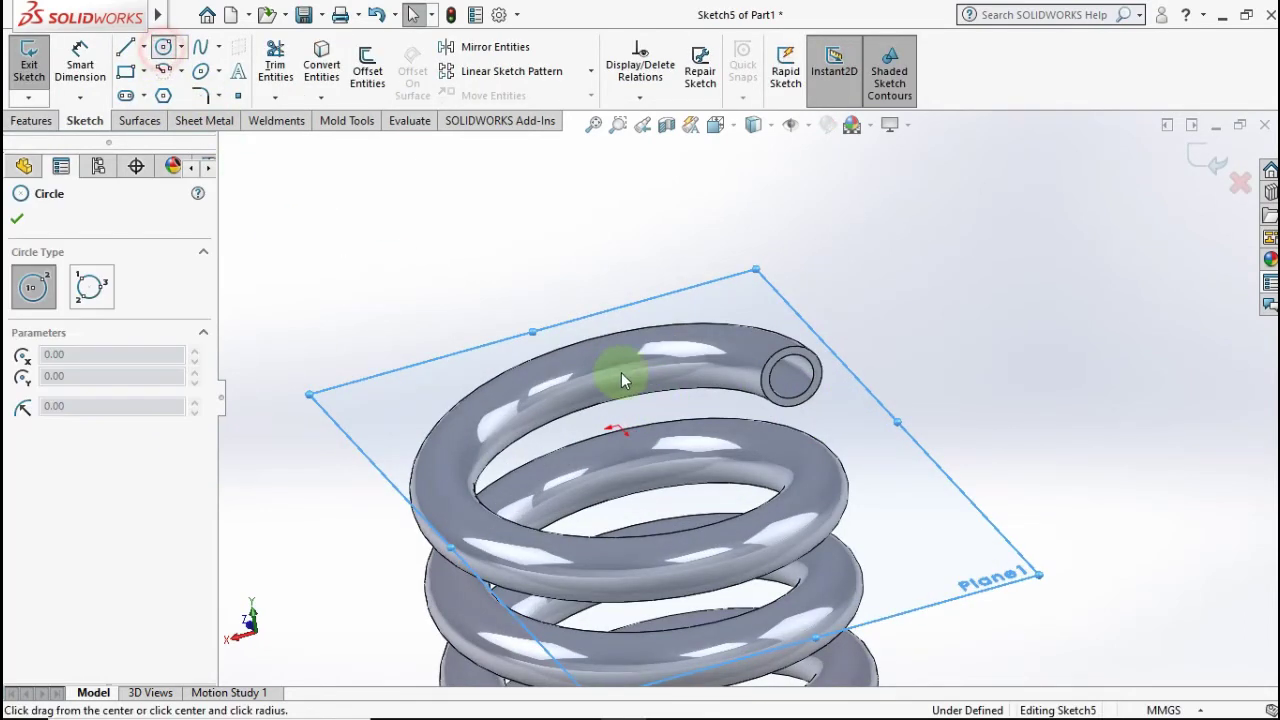
{"action": "left_click", "coordinate": [617, 427]}
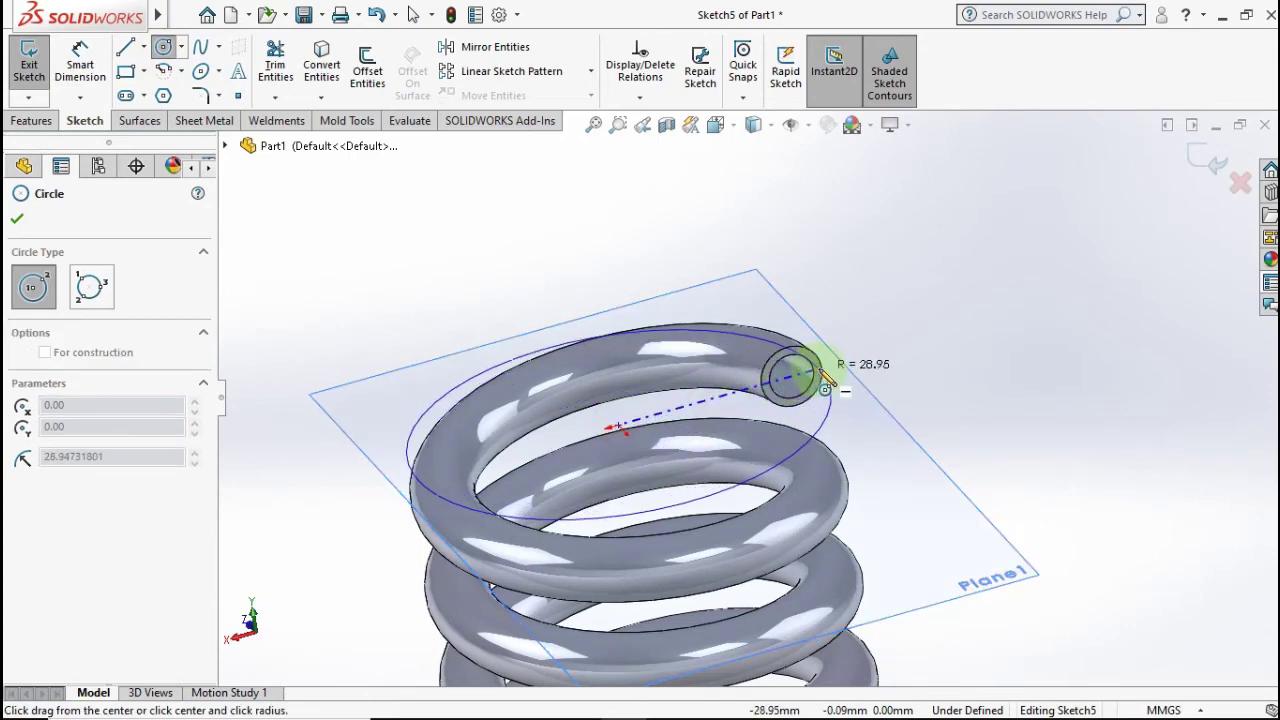
{"action": "left_click", "coordinate": [862, 362]}
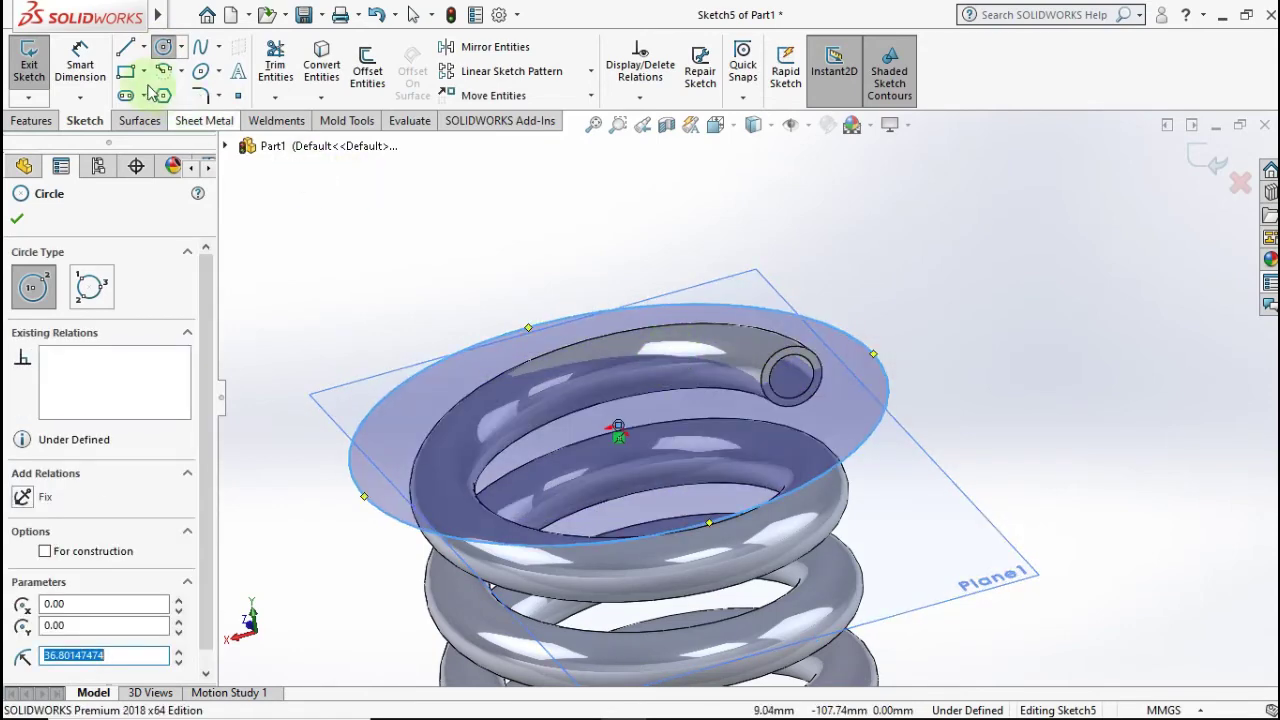
{"action": "left_click", "coordinate": [78, 55]}
{"action": "left_click", "coordinate": [886, 376]}
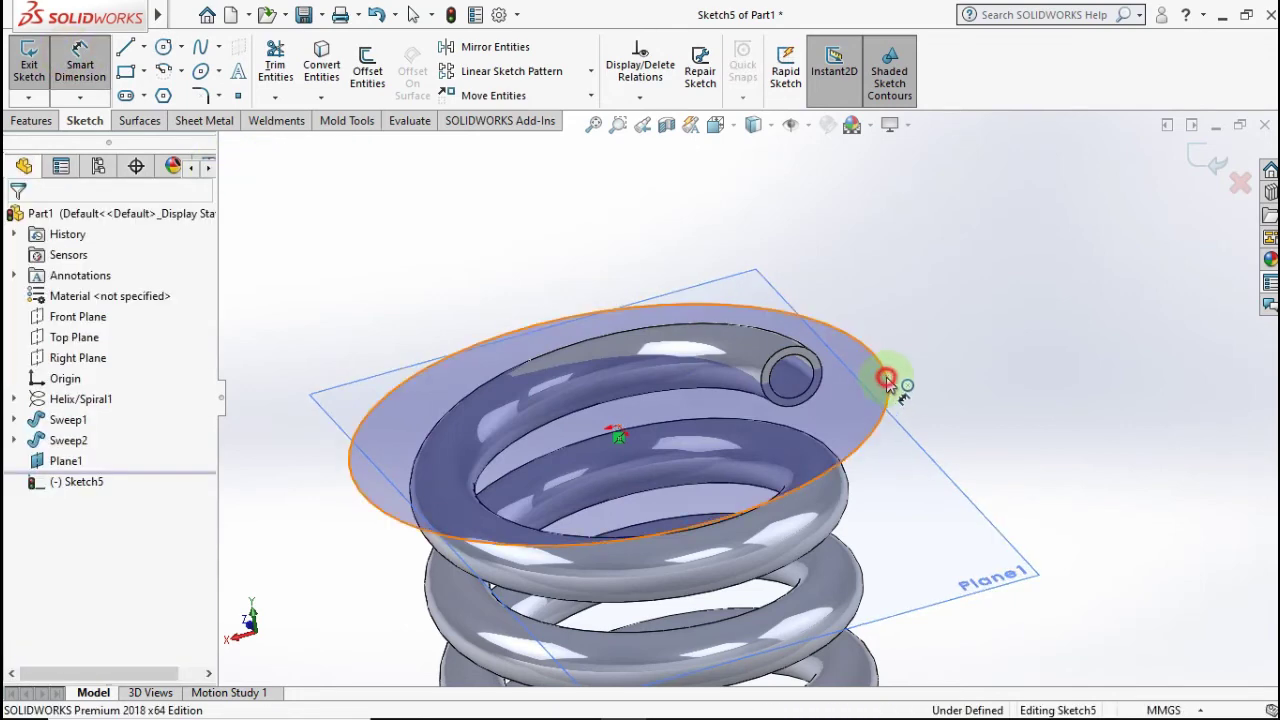
{"action": "left_click", "coordinate": [950, 330]}
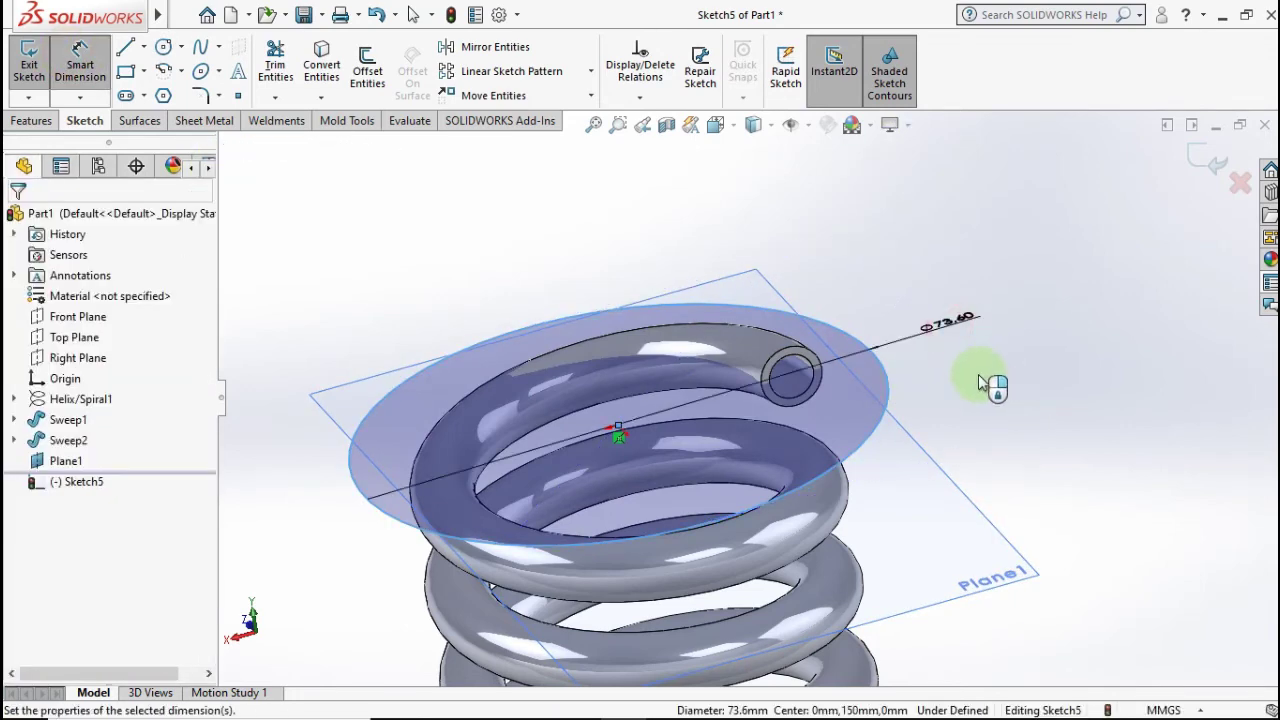
{"action": "type", "text": "50"}
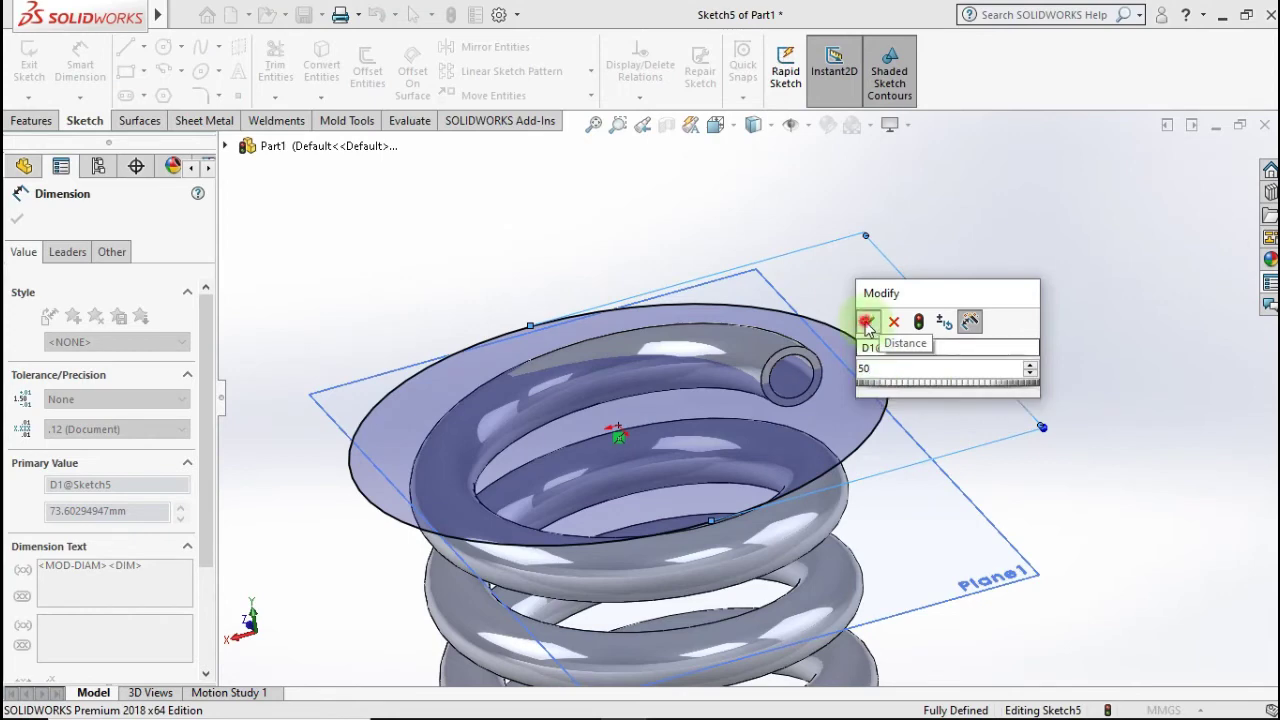
{"action": "left_click", "coordinate": [866, 324]}
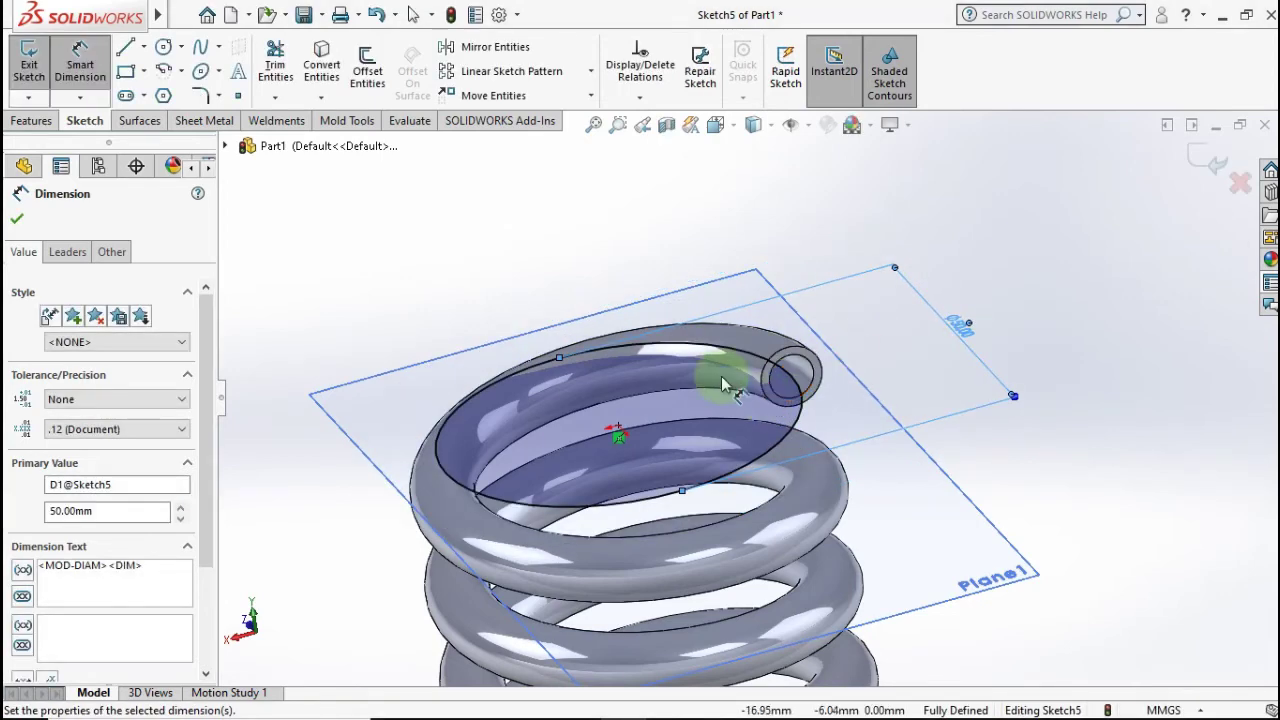
Add two centerlines from the origin, one to the coil's top end, and trim the circle to an arc
{"action": "middle_click_drag", "start_coordinate": [721, 377], "coordinate": [566, 377]}
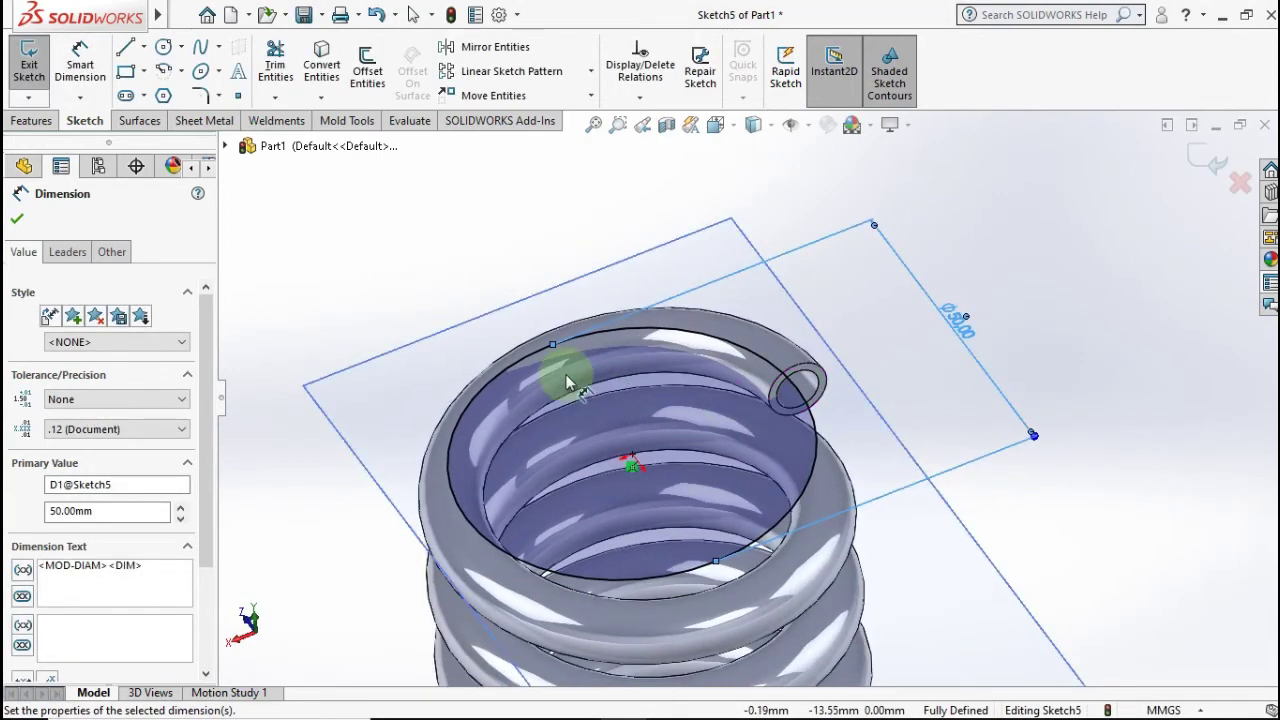
{"action": "left_click", "coordinate": [128, 50]}
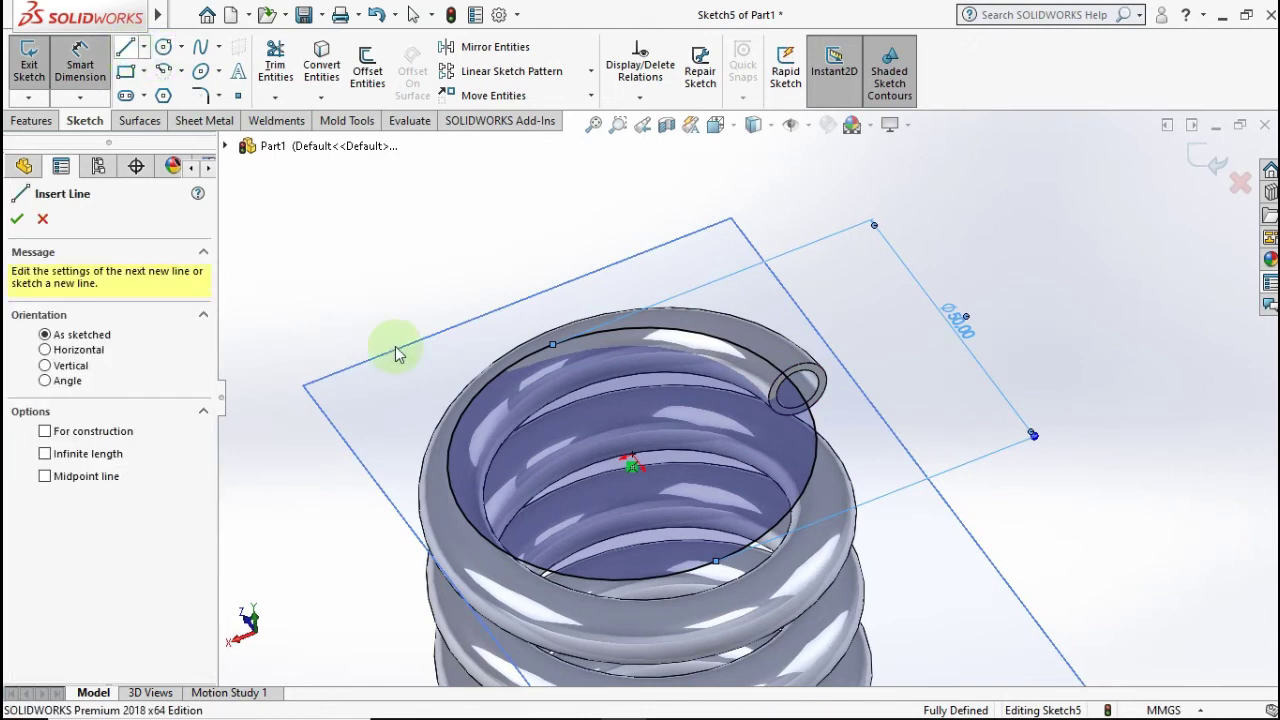
{"action": "left_click", "coordinate": [144, 47]}
{"action": "left_click", "coordinate": [160, 93]}
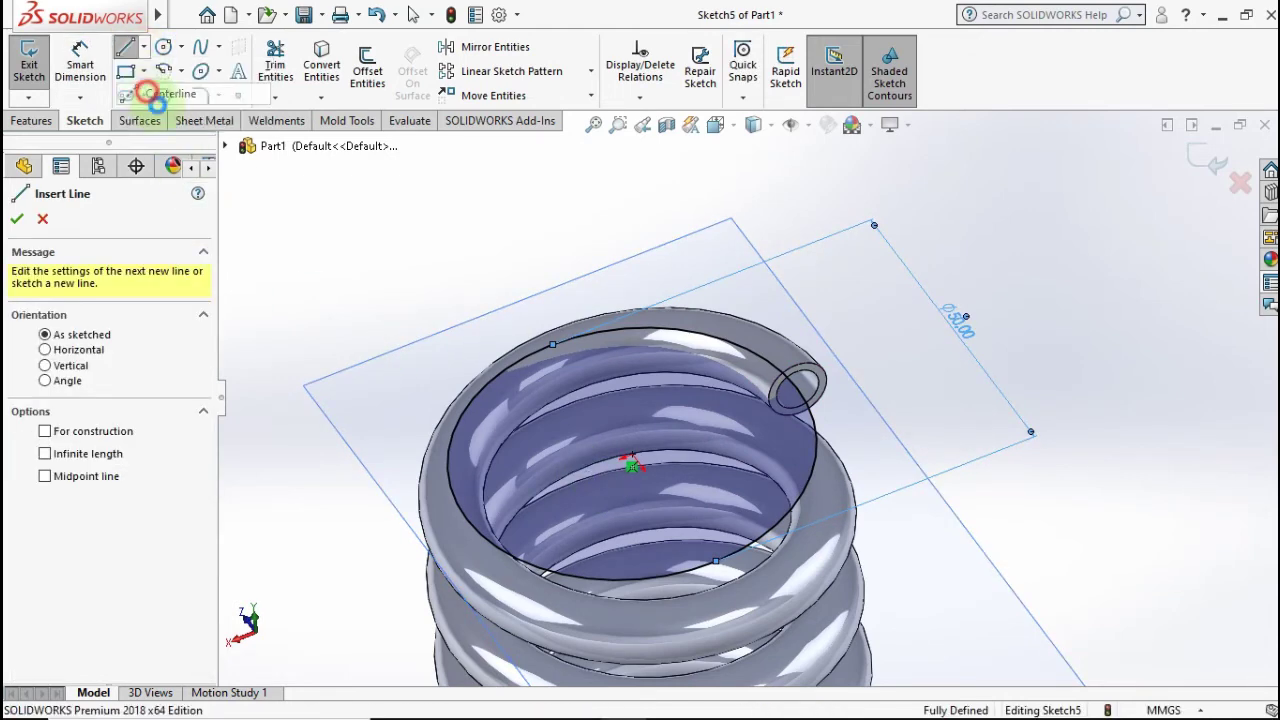
{"action": "left_click", "coordinate": [632, 459]}
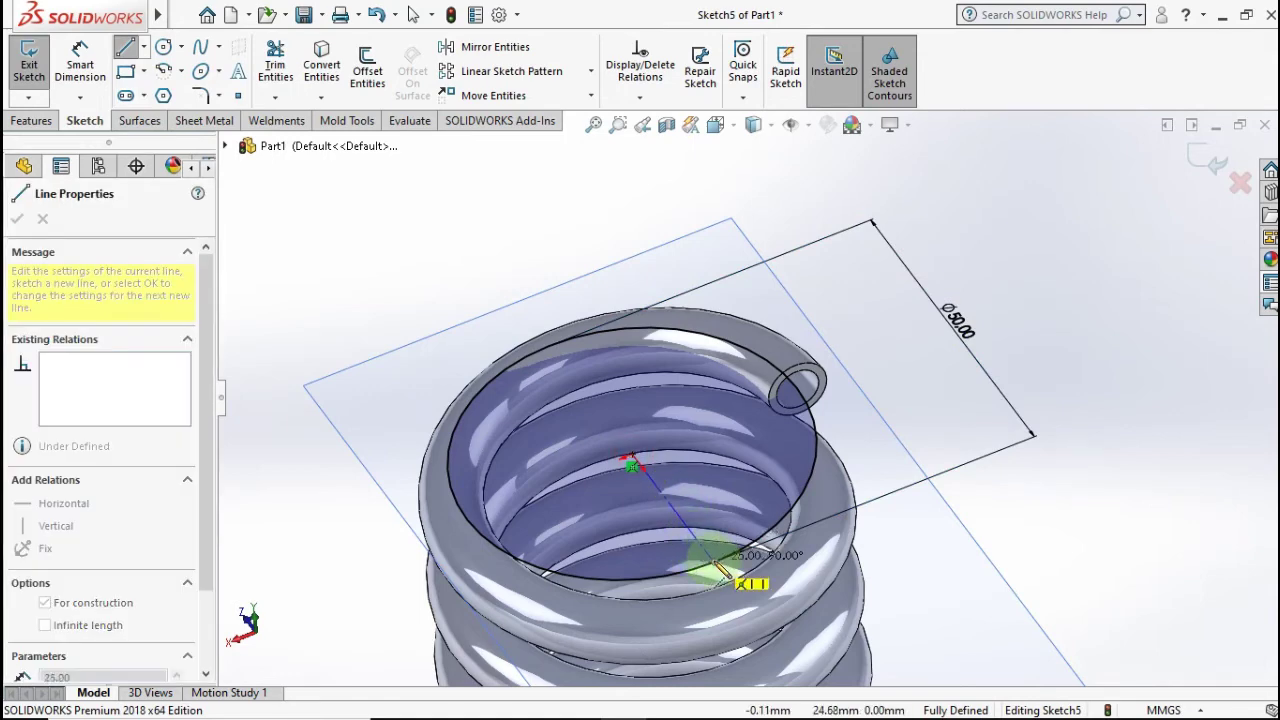
{"action": "left_click", "coordinate": [714, 556]}
{"action": "key", "text": "Escape"}
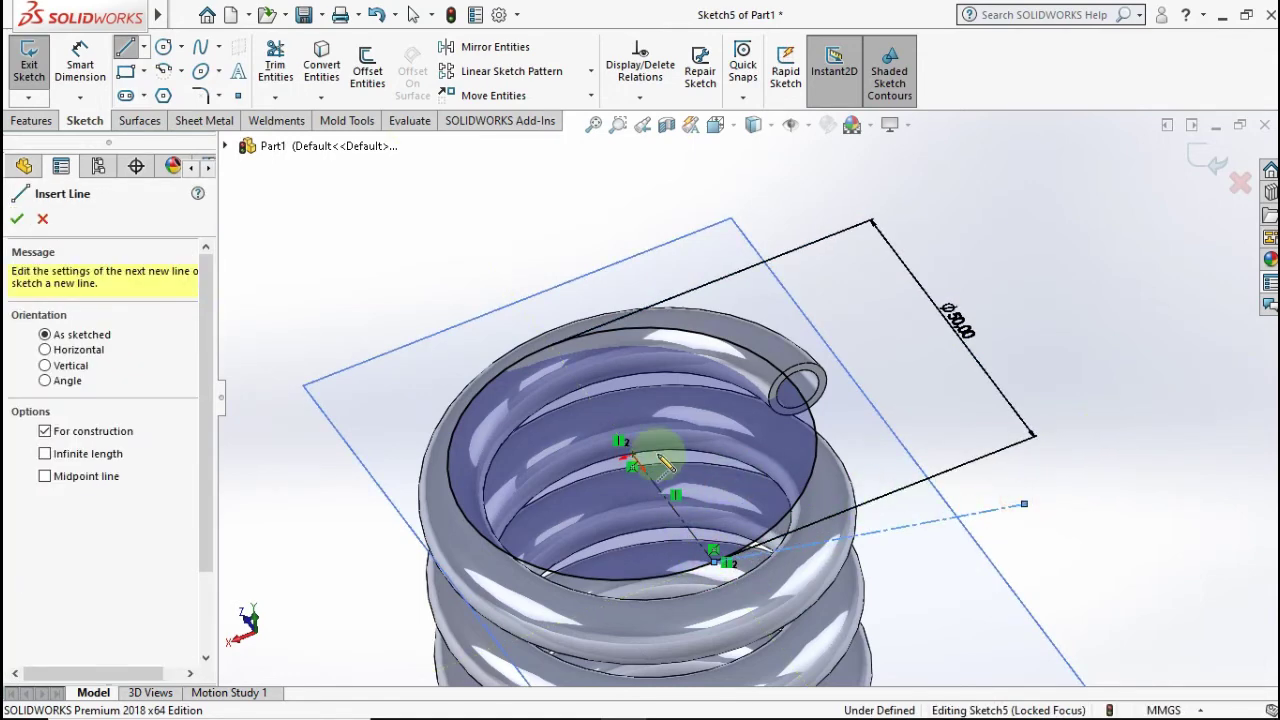
{"action": "left_click", "coordinate": [633, 463]}
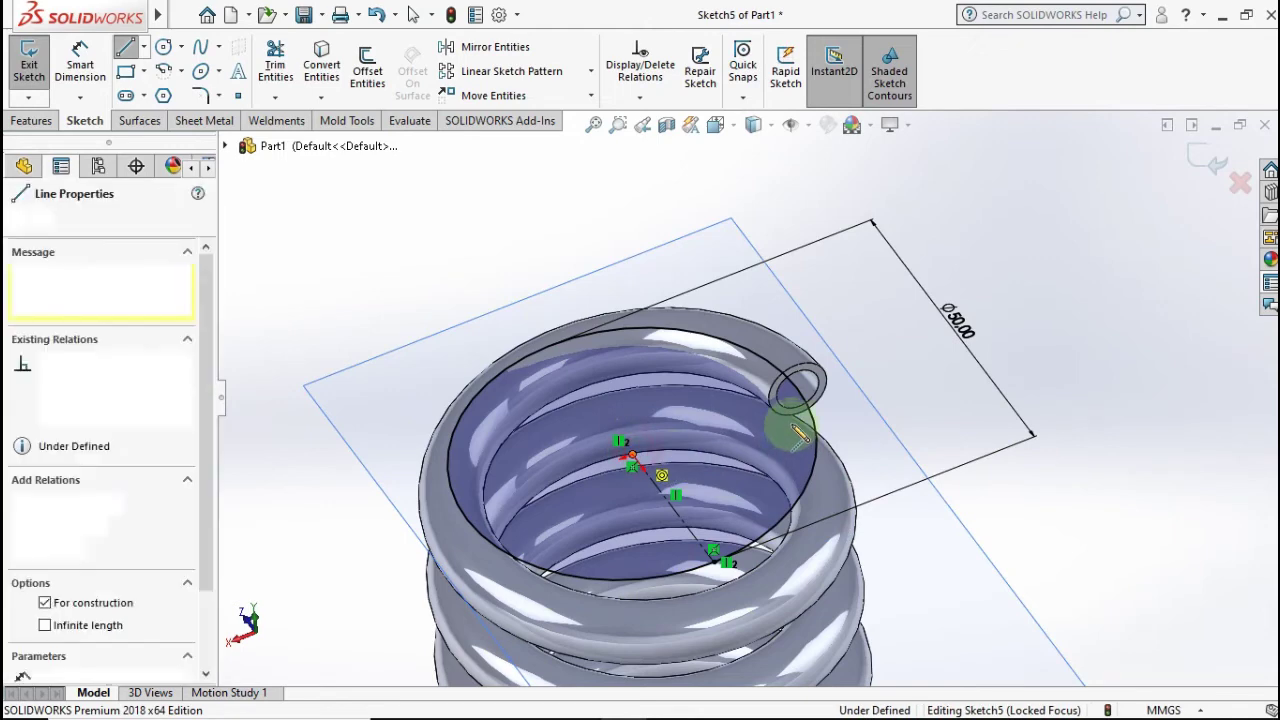
{"action": "left_click", "coordinate": [830, 382]}
{"action": "key", "text": "Escape"}
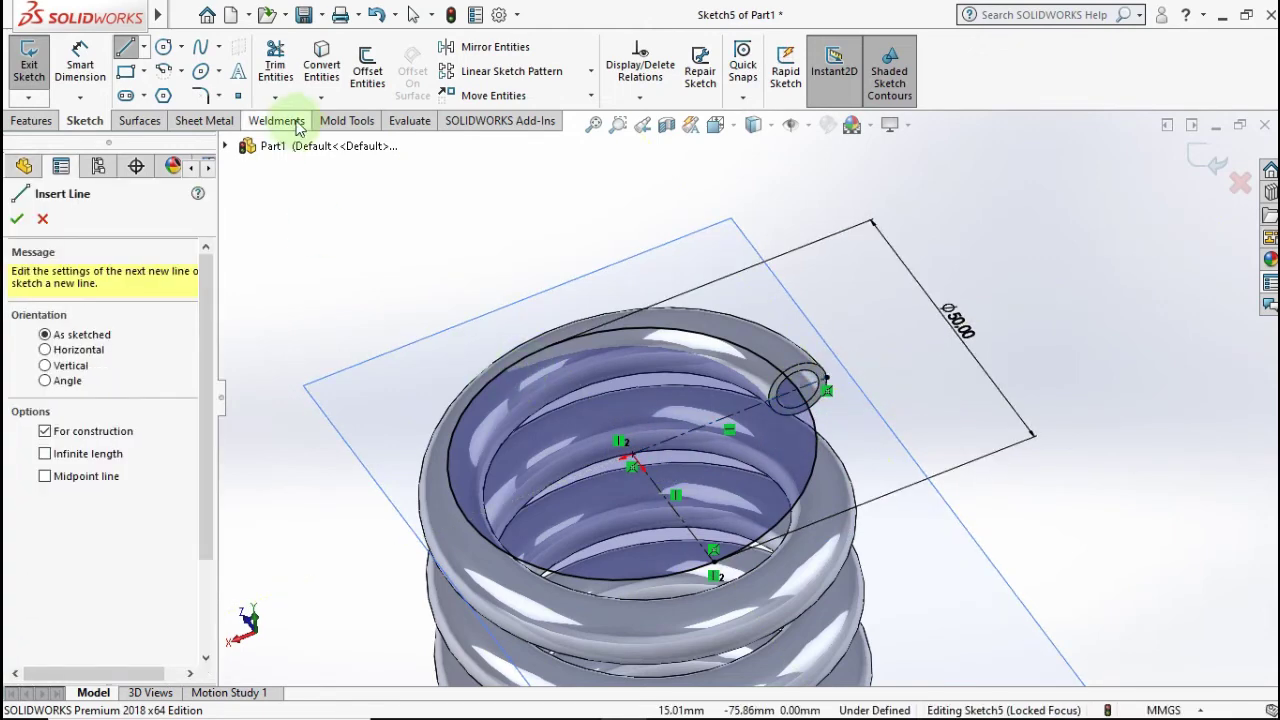
{"action": "left_click", "coordinate": [275, 62]}
{"action": "left_click_drag", "start_coordinate": [766, 309], "coordinate": [711, 350]}
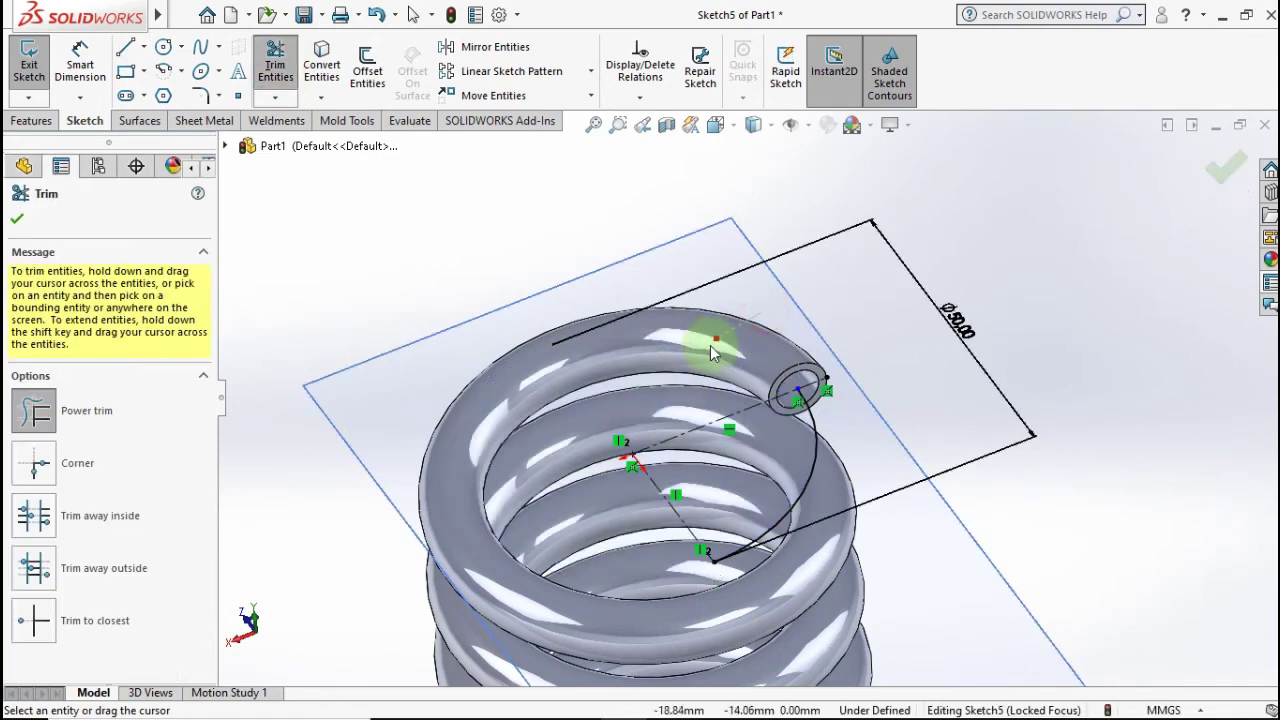
Draw a straight lead line from the arc's endpoint and dimension it to 50 mm
{"action": "left_click", "coordinate": [127, 60]}
{"action": "scroll", "coordinate": [740, 615], "scroll_direction": "up", "scroll_amount": 2}
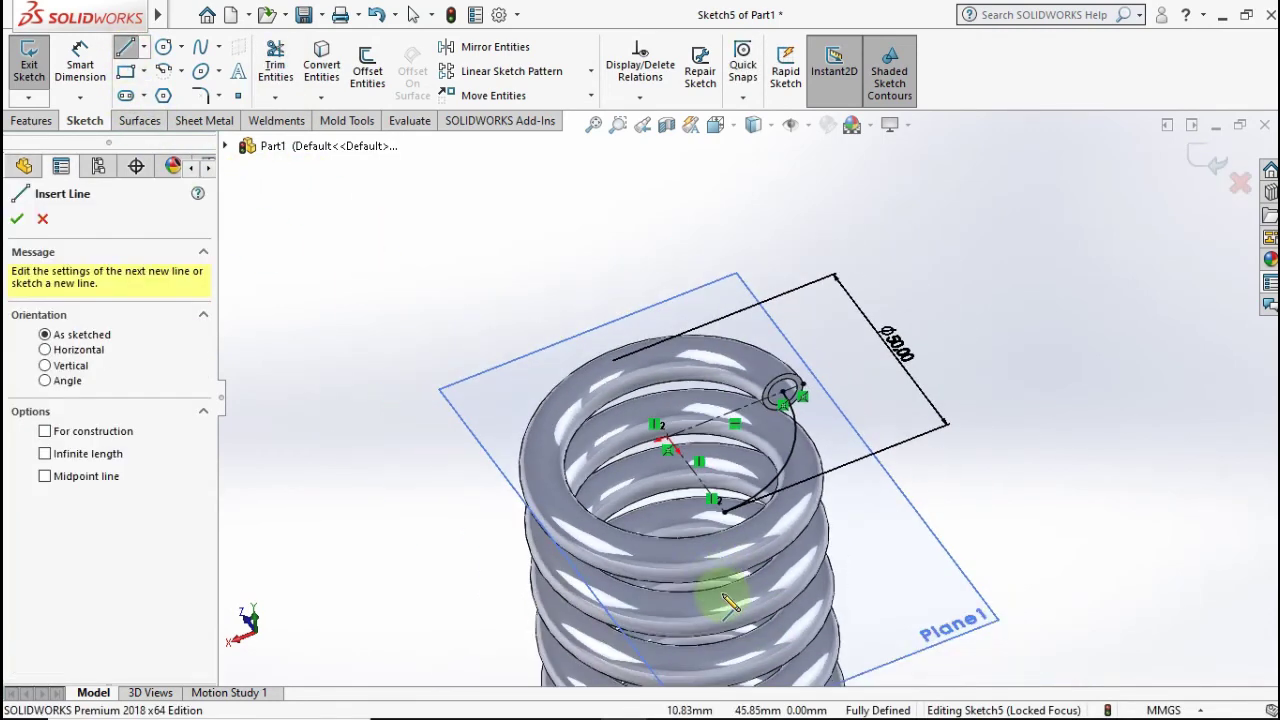
{"action": "left_click", "coordinate": [724, 512]}
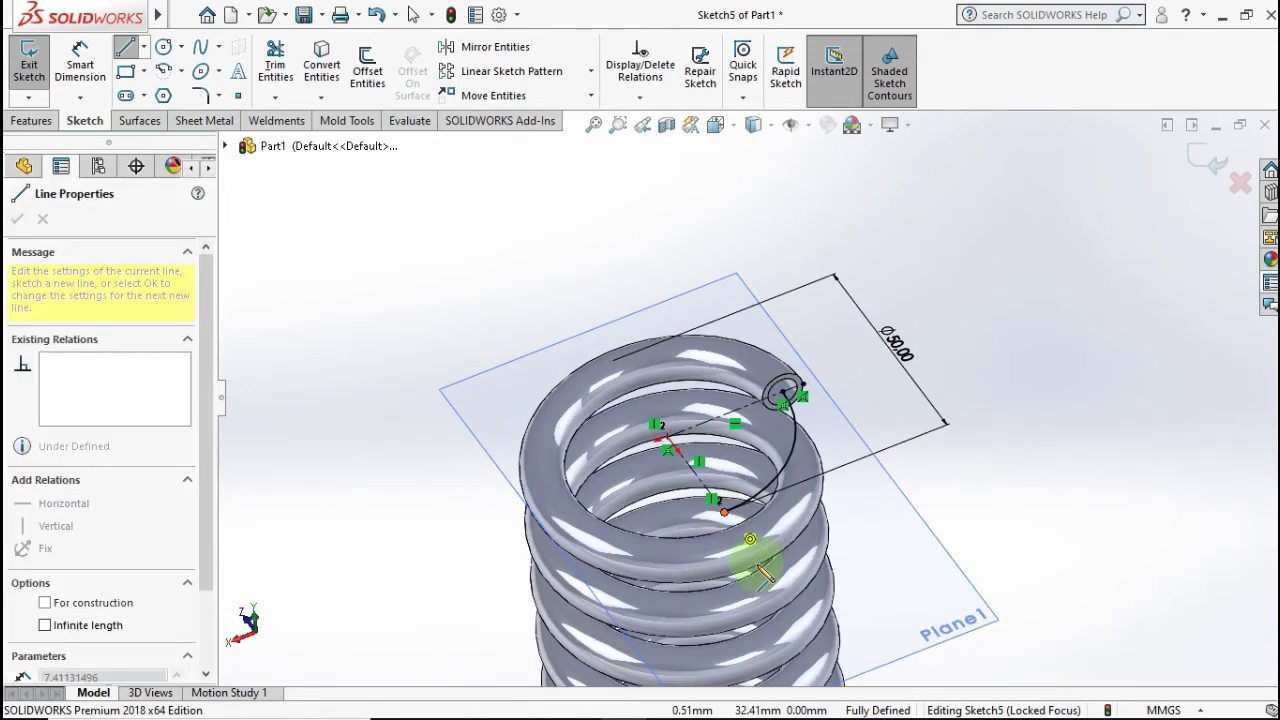
{"action": "left_click", "coordinate": [803, 617]}
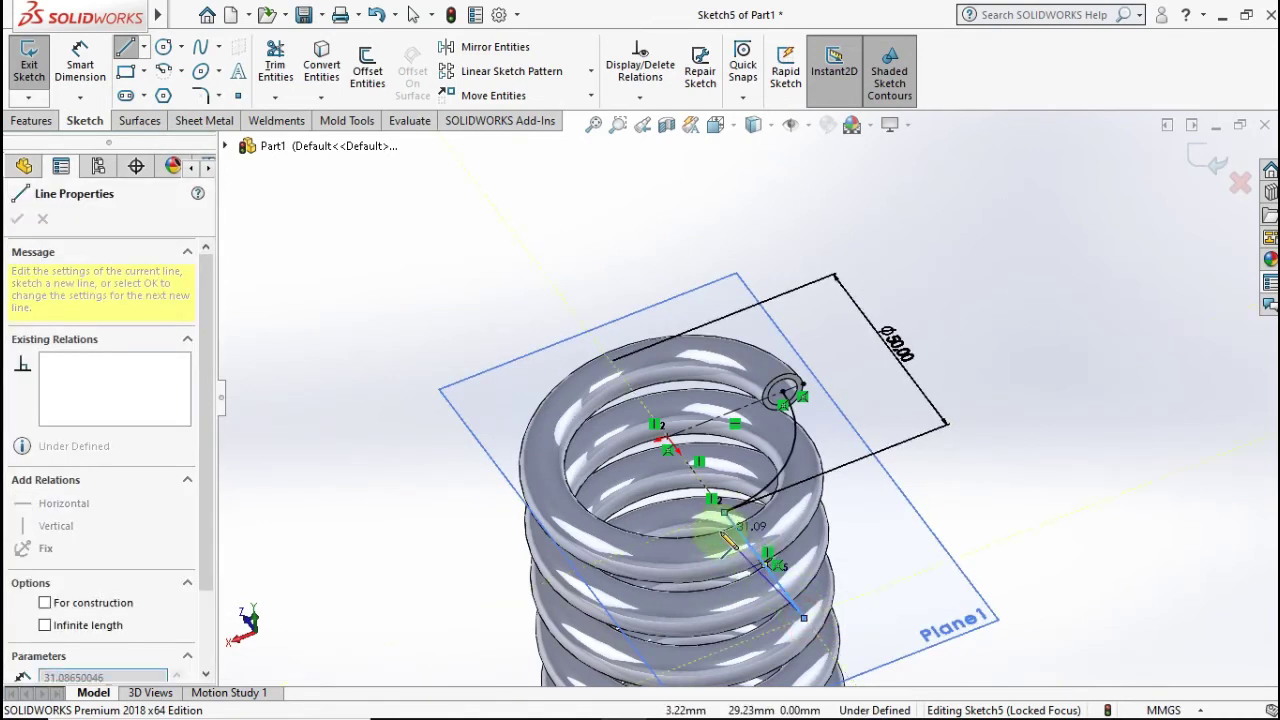
{"action": "left_click", "coordinate": [80, 60]}
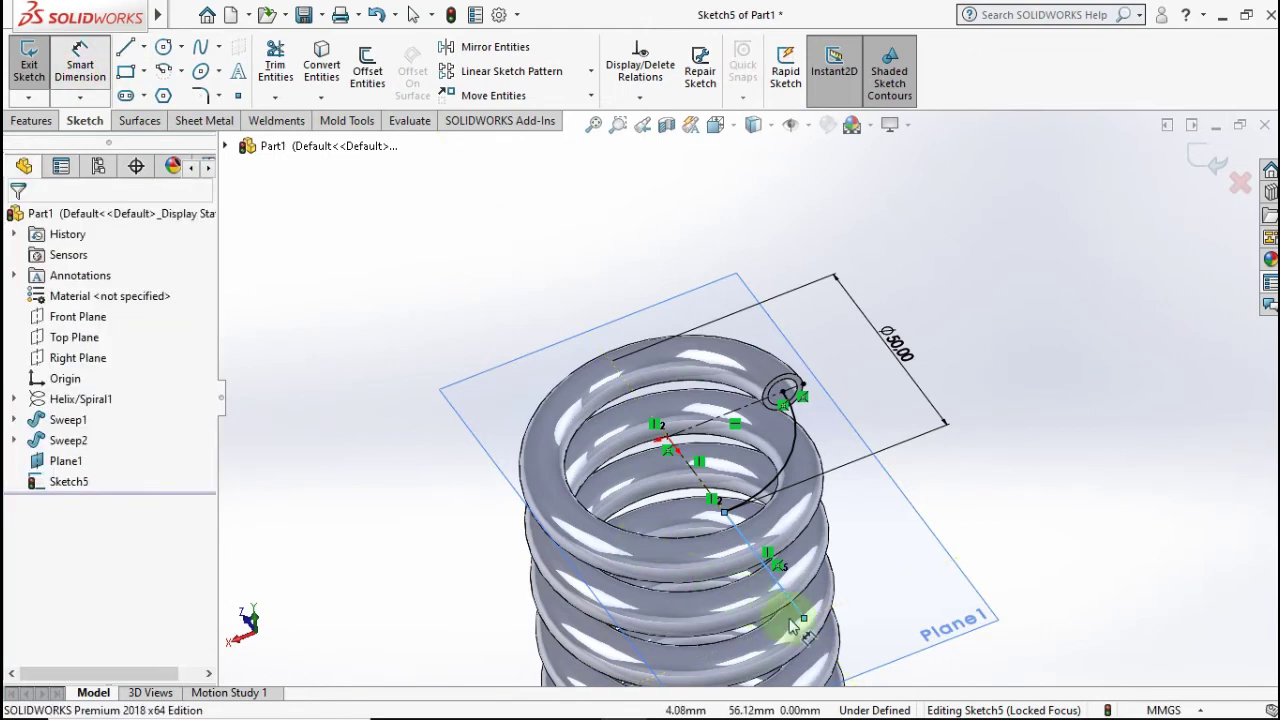
{"action": "left_click", "coordinate": [771, 572]}
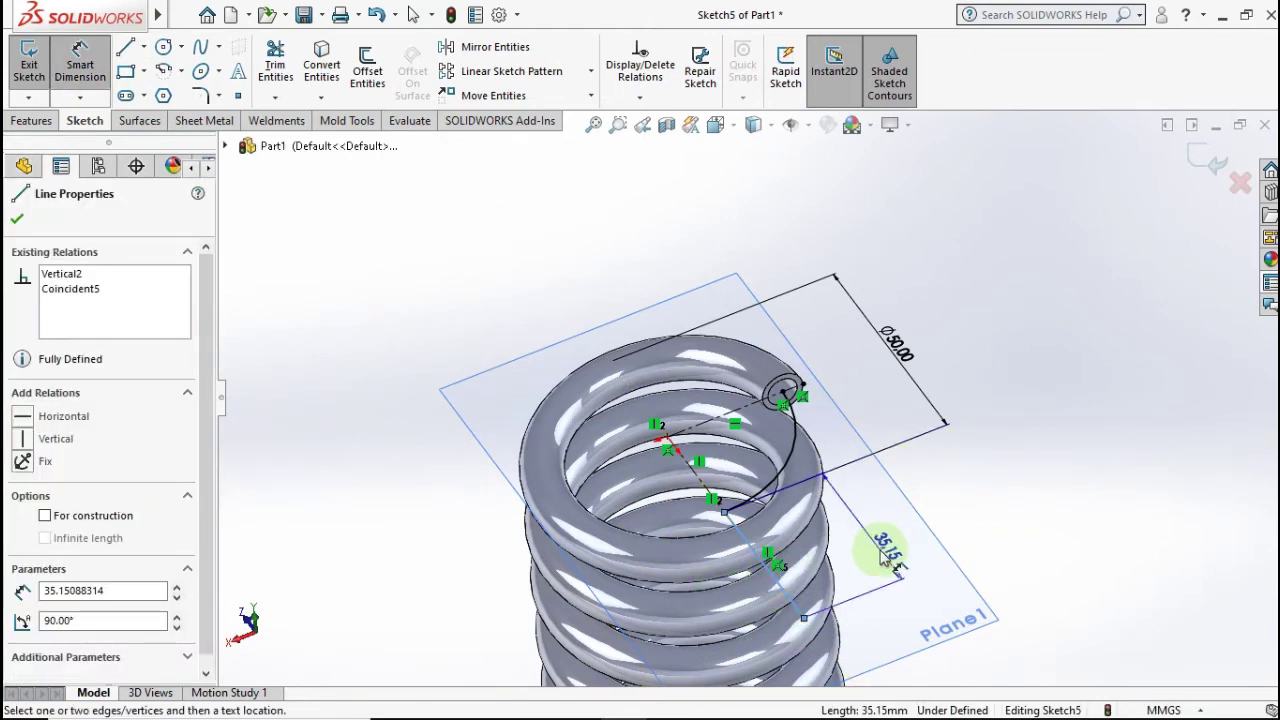
{"action": "left_click", "coordinate": [1048, 462]}
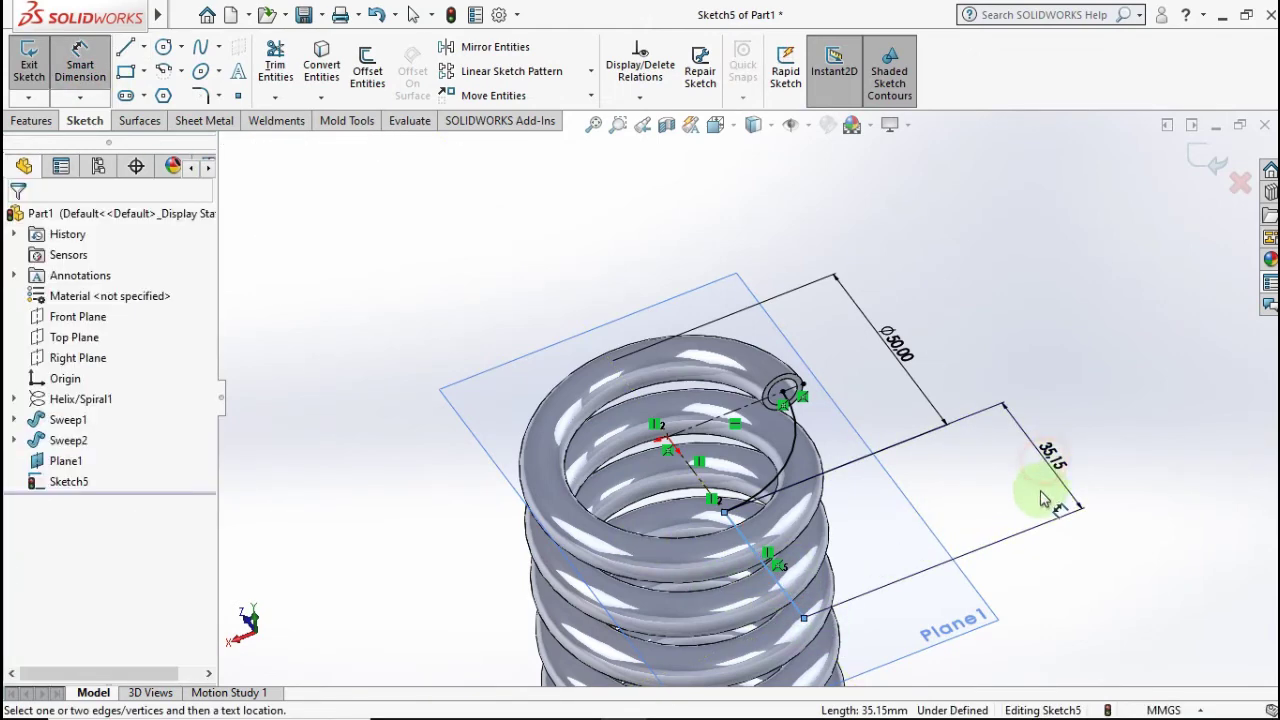
{"action": "type", "text": "50"}
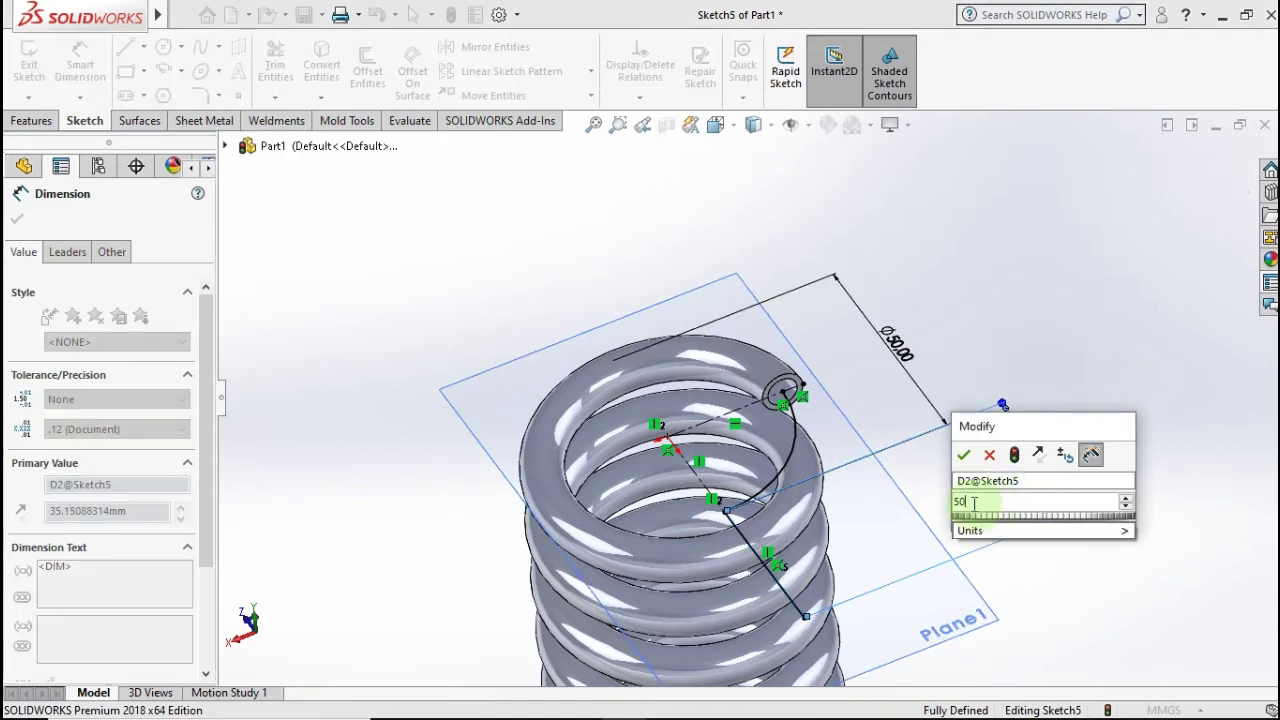
{"action": "left_click", "coordinate": [960, 458]}
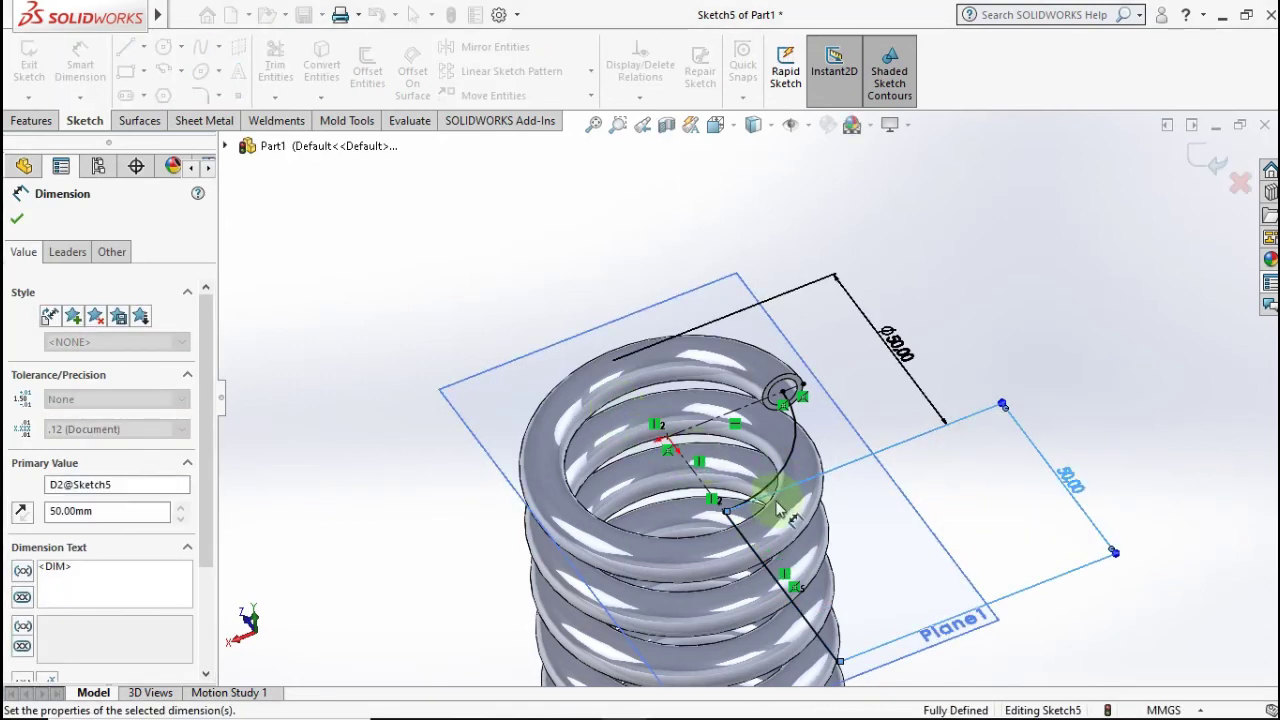
Round the arc-to-line corner with an R10 sketch fillet and close Sketch5
{"action": "left_click", "coordinate": [200, 95]}
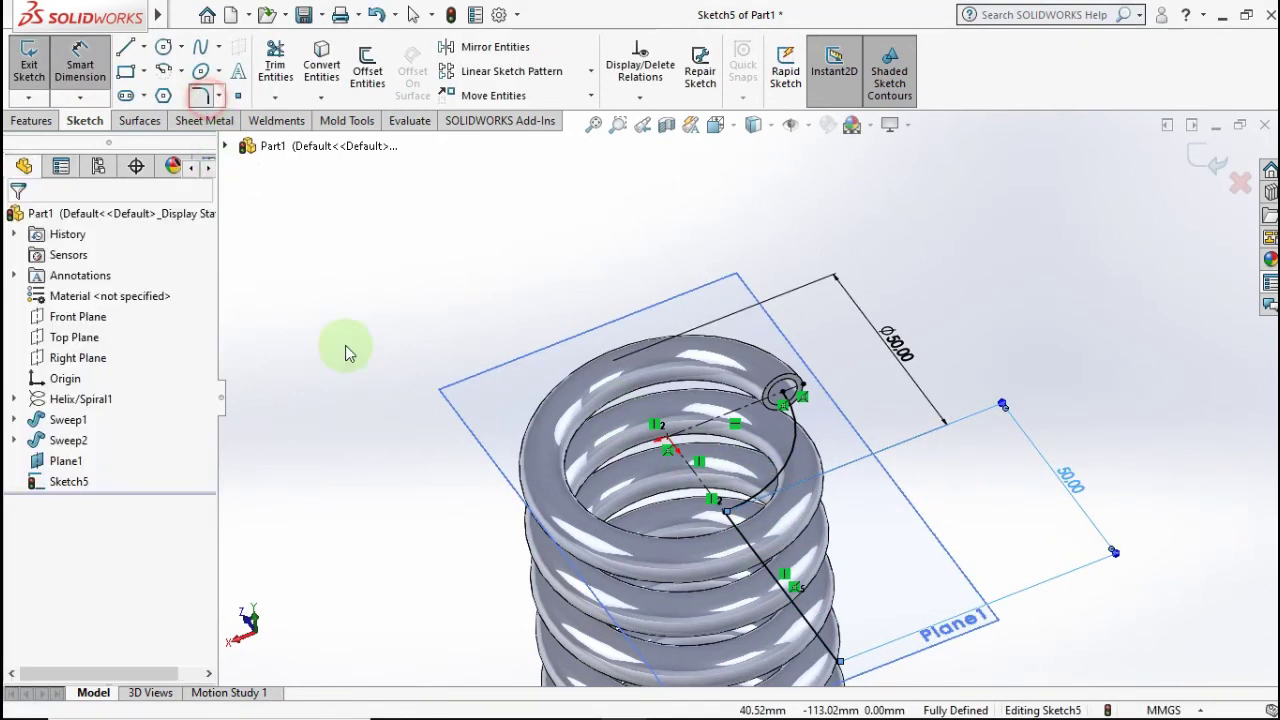
{"action": "left_click", "coordinate": [726, 516]}
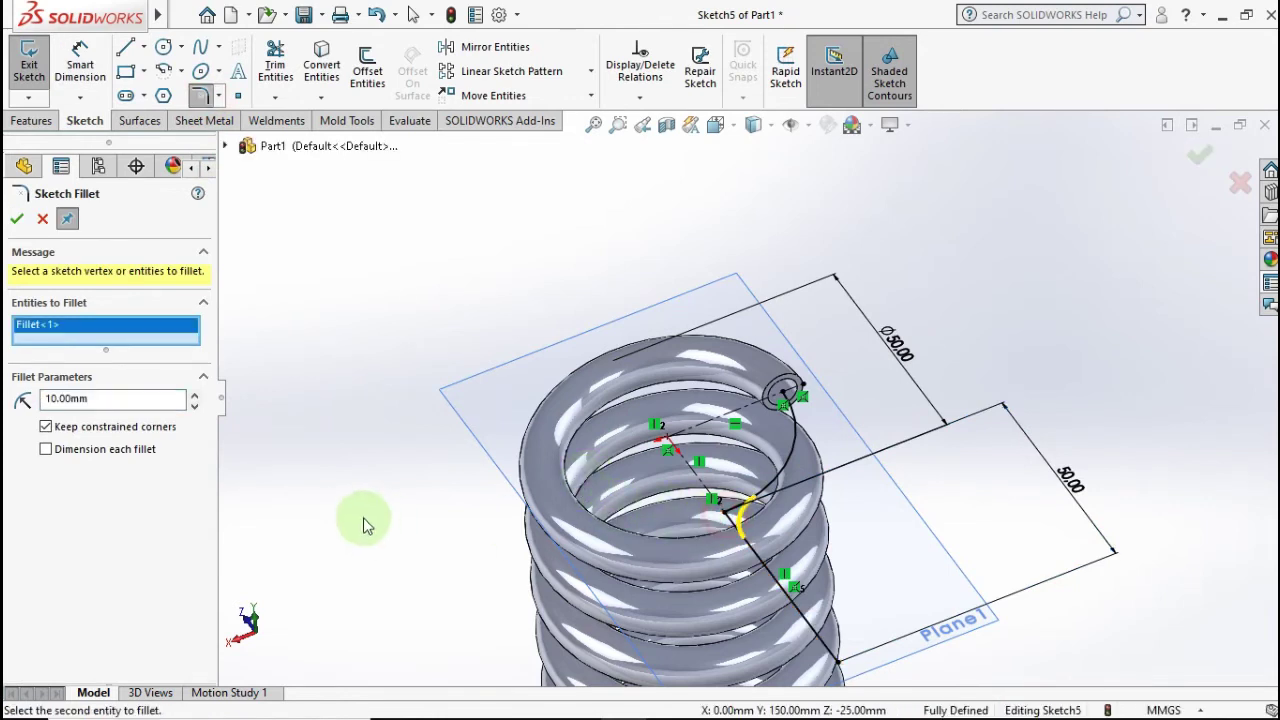
{"action": "left_click", "coordinate": [17, 219]}
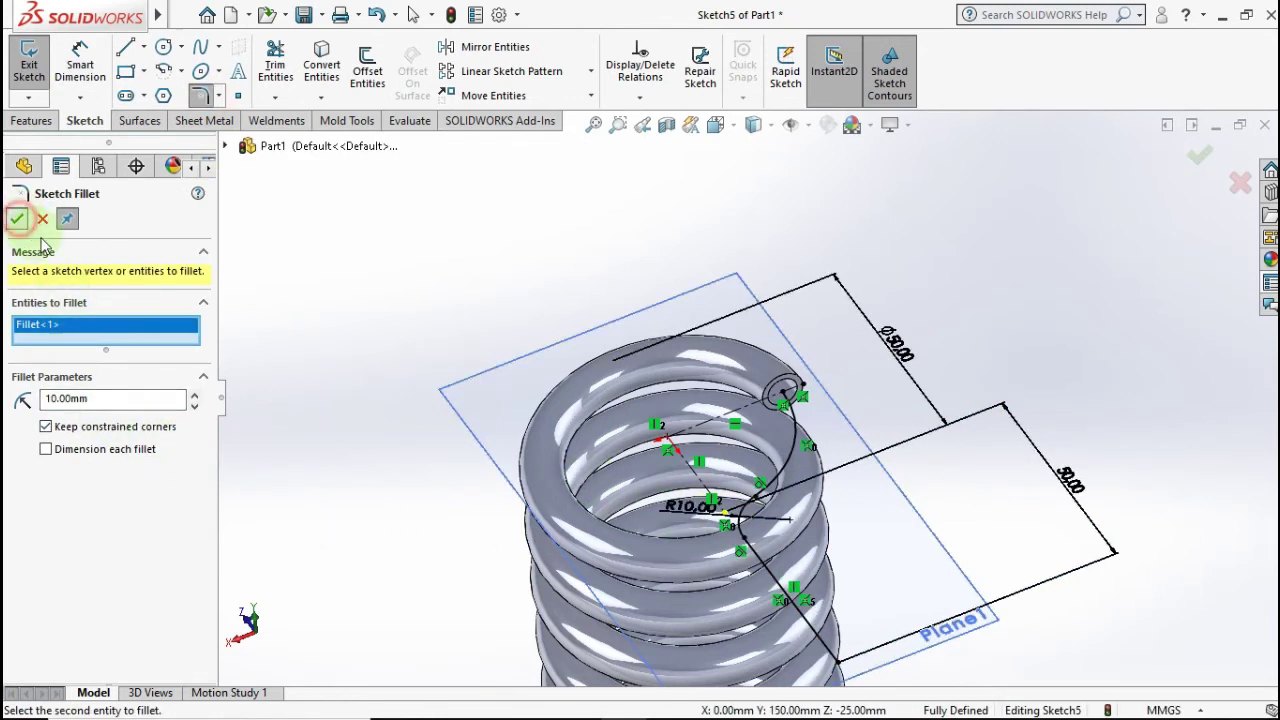
{"action": "left_click", "coordinate": [1190, 160]}
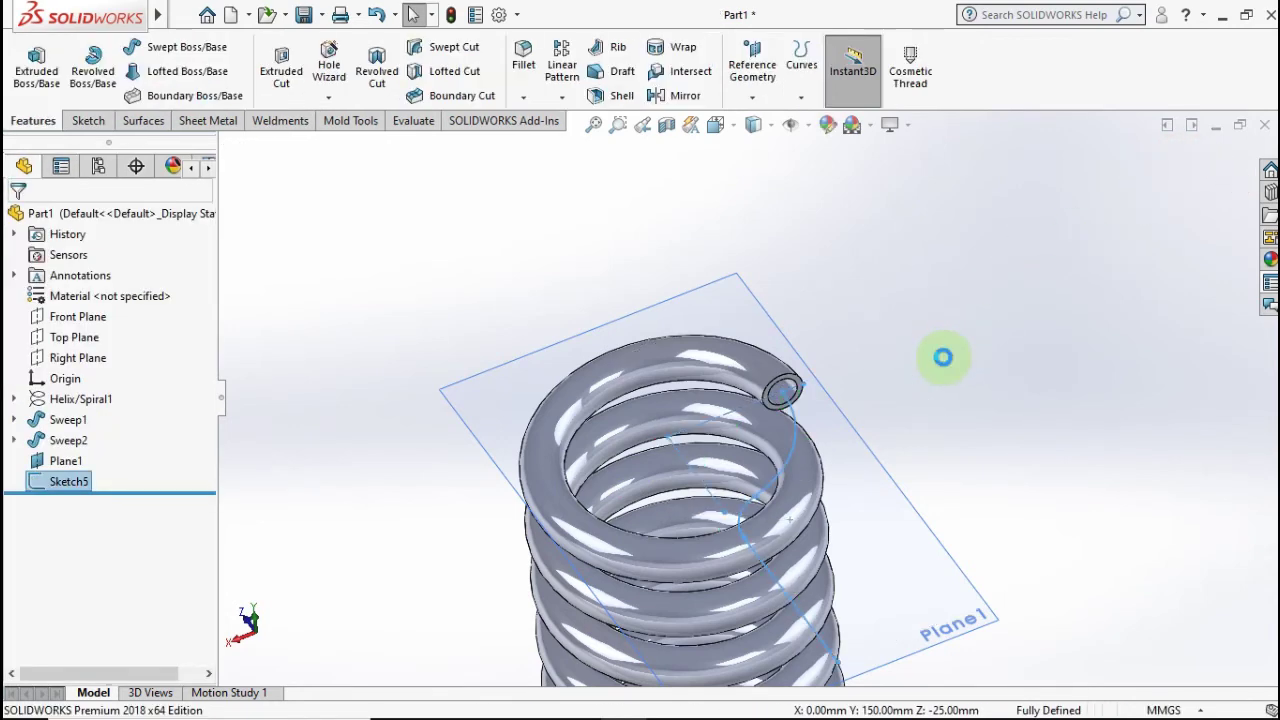
Create Sketch6 on the coil's top end face with a circle converted from its edge
{"action": "scroll", "coordinate": [775, 400], "scroll_direction": "down", "scroll_amount": 3}
{"action": "scroll", "coordinate": [790, 410], "scroll_direction": "down", "scroll_amount": 3}
{"action": "scroll", "coordinate": [792, 414], "scroll_direction": "down", "scroll_amount": 2}
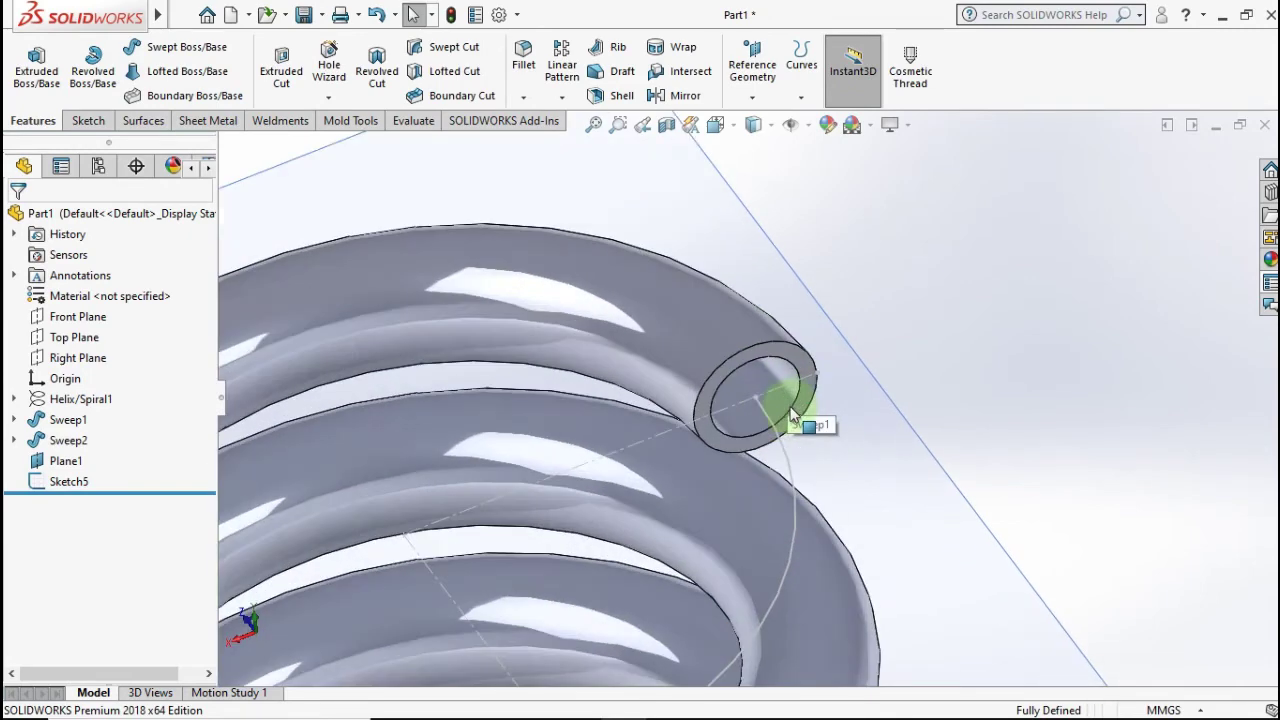
{"action": "left_click", "coordinate": [803, 400]}
{"action": "left_click", "coordinate": [883, 350]}
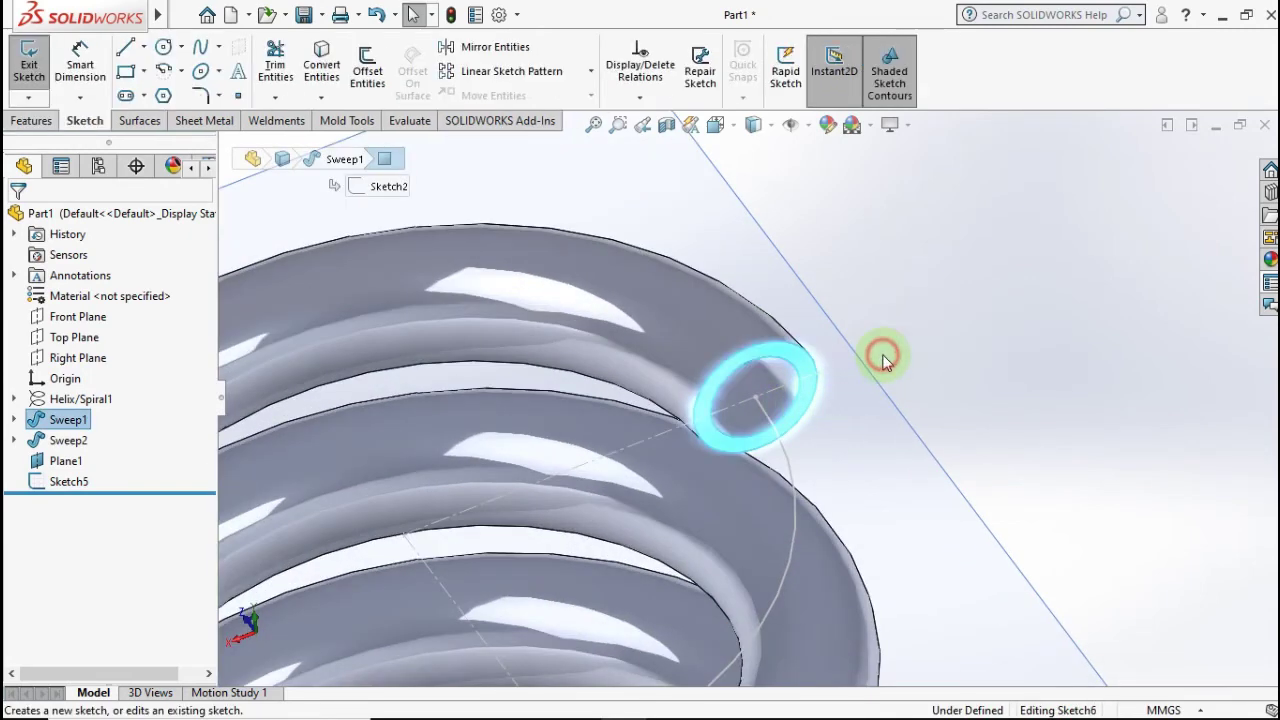
{"action": "left_click", "coordinate": [906, 344]}
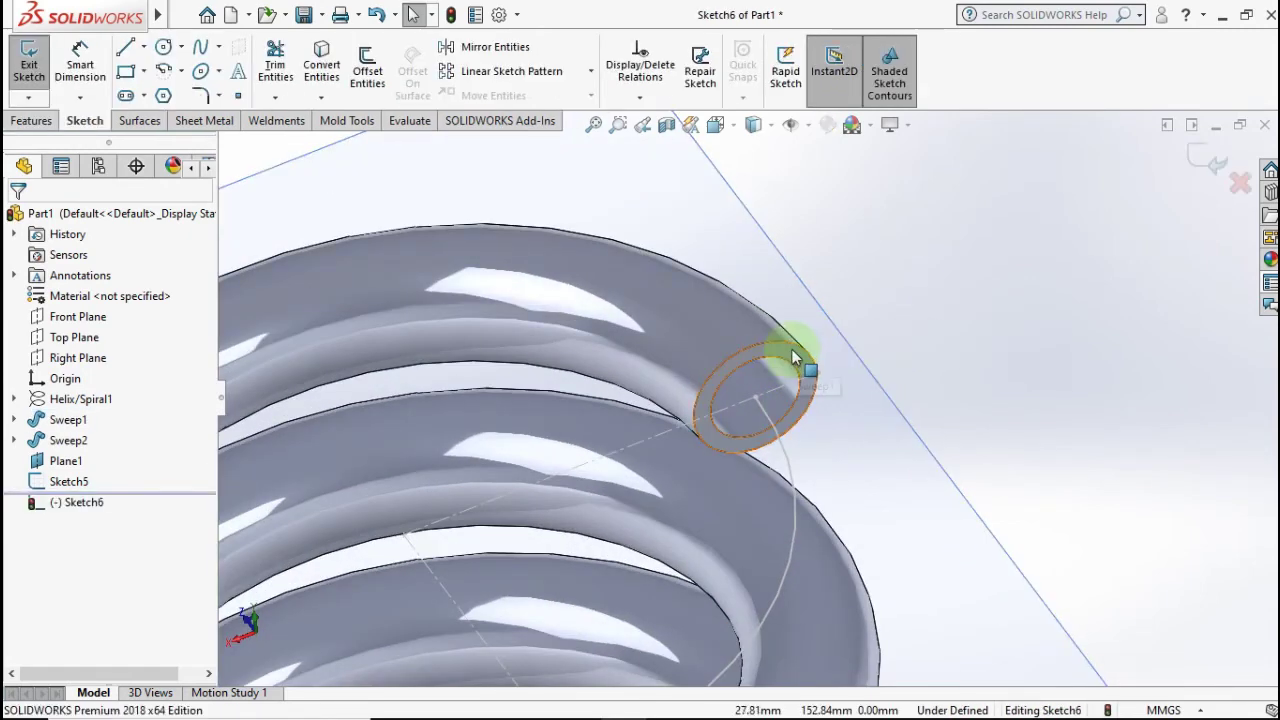
{"action": "left_click", "coordinate": [792, 348]}
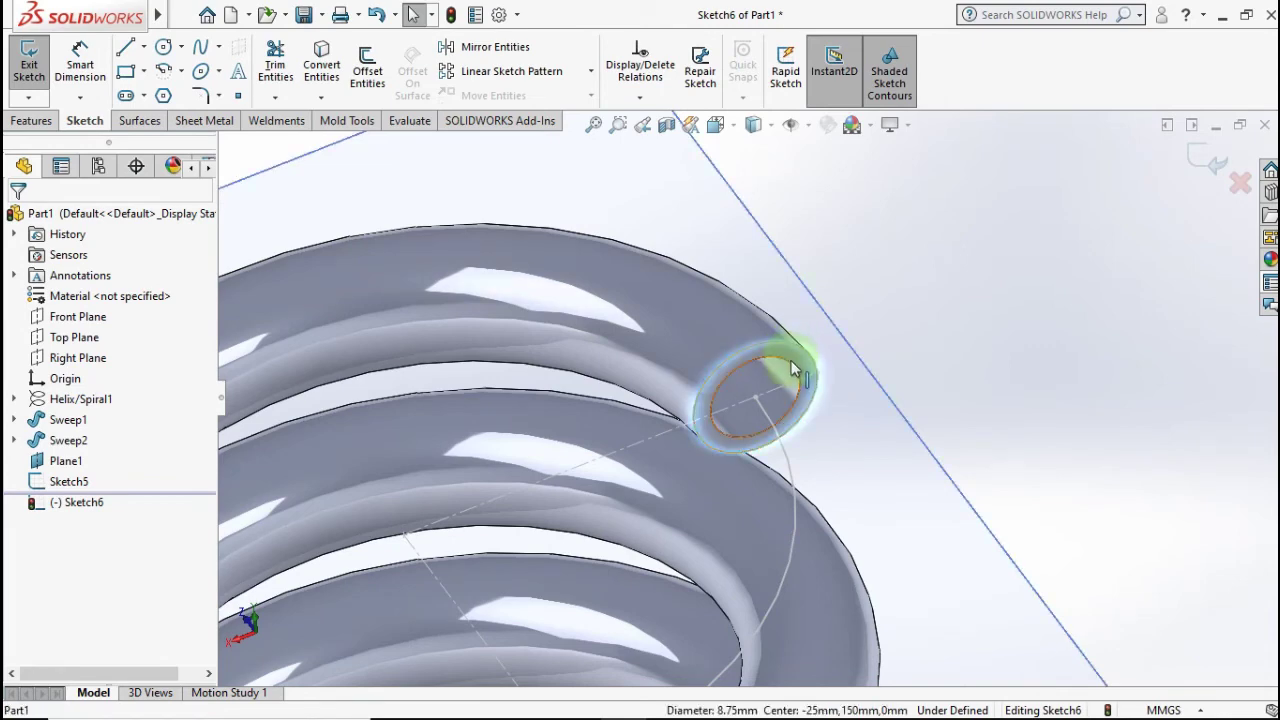
{"action": "left_click", "coordinate": [321, 62]}
{"action": "scroll", "coordinate": [888, 372], "scroll_direction": "up", "scroll_amount": 3}
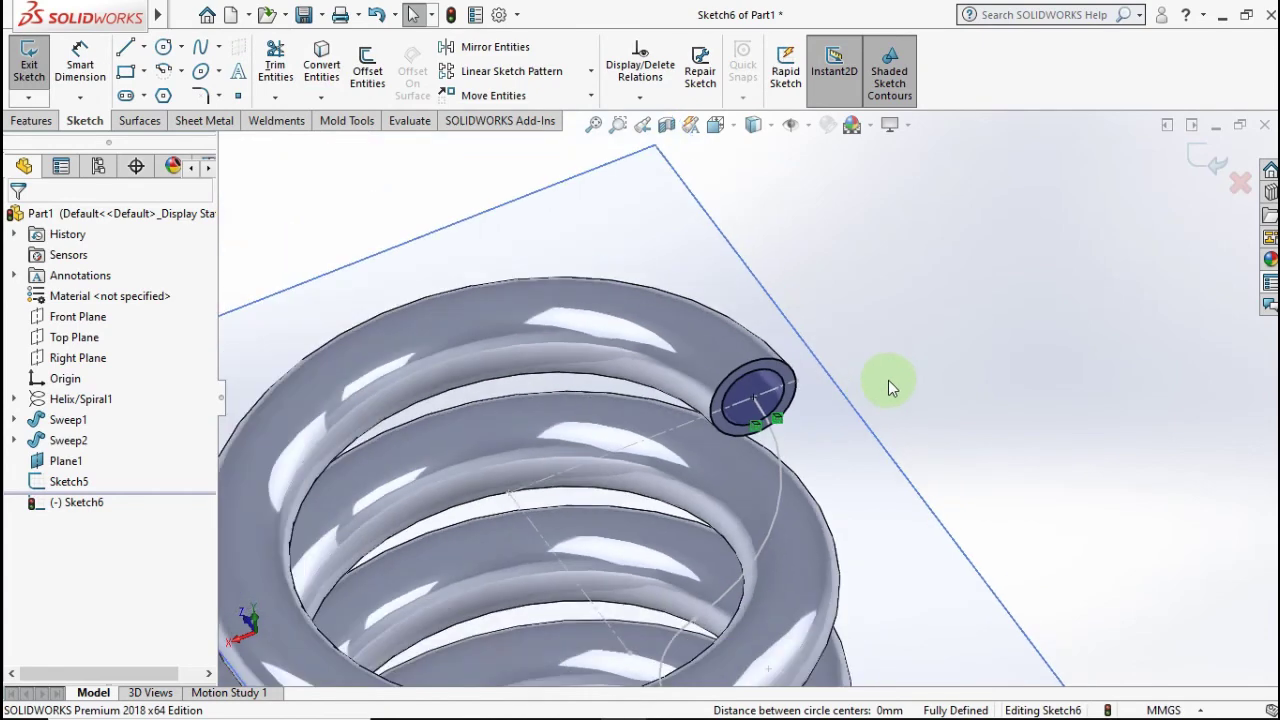
{"action": "scroll", "coordinate": [888, 380], "scroll_direction": "up", "scroll_amount": 3}
{"action": "scroll", "coordinate": [887, 394], "scroll_direction": "up", "scroll_amount": 2}
{"action": "scroll", "coordinate": [873, 437], "scroll_direction": "up", "scroll_amount": 2}
{"action": "scroll", "coordinate": [870, 440], "scroll_direction": "up", "scroll_amount": 2}
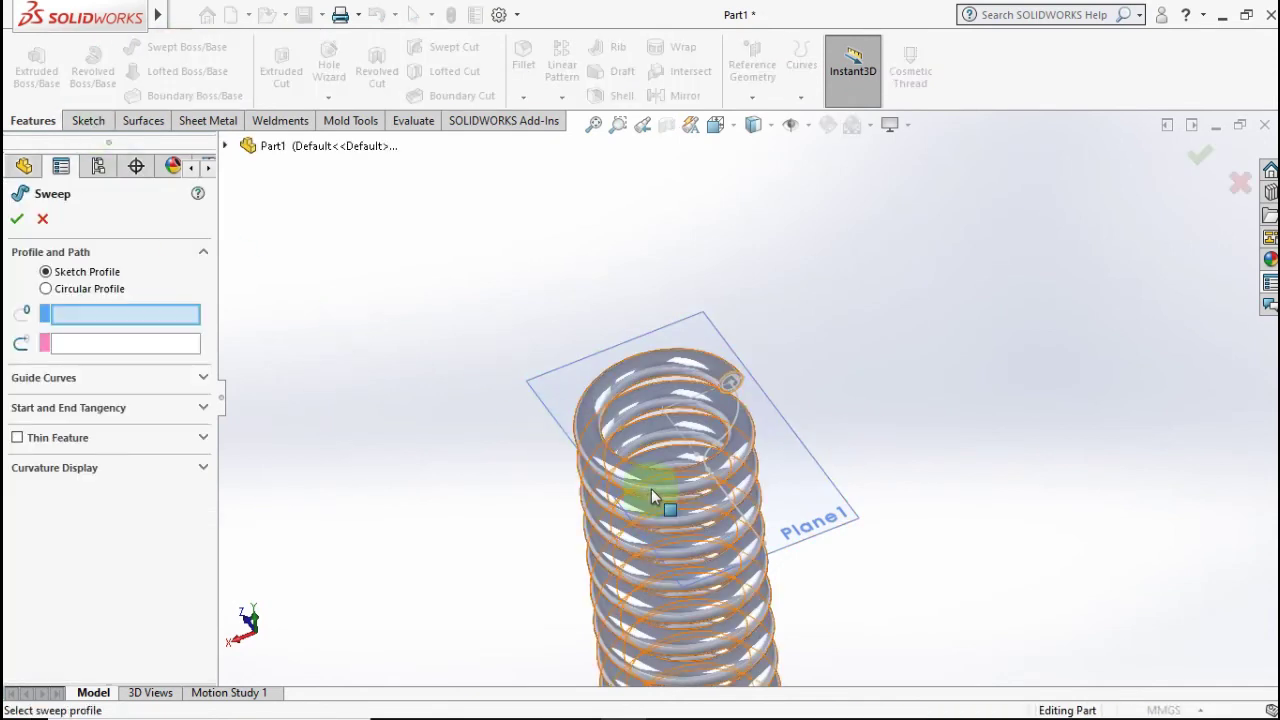
Sweep the Sketch6 circle along the Sketch5 path to create Sweep3, the top lead
{"action": "scroll", "coordinate": [751, 384], "scroll_direction": "down", "scroll_amount": 2}
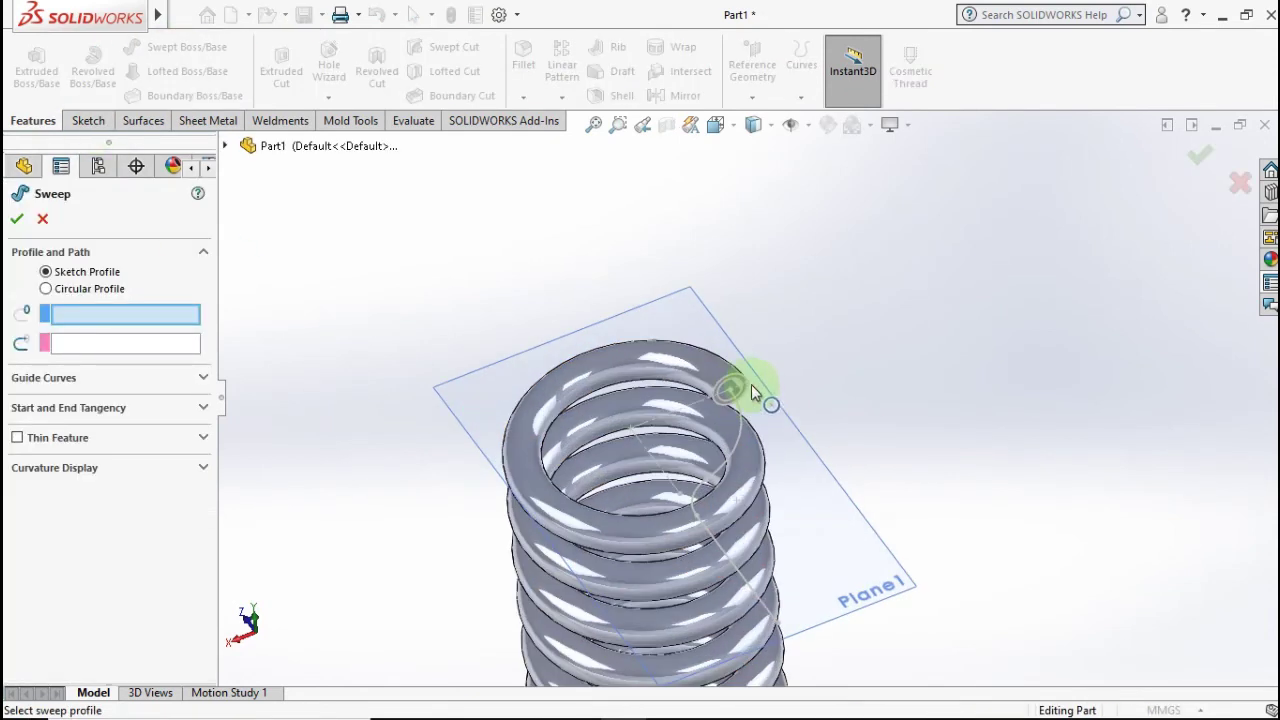
{"action": "scroll", "coordinate": [758, 390], "scroll_direction": "down", "scroll_amount": 2}
{"action": "scroll", "coordinate": [758, 390], "scroll_direction": "down", "scroll_amount": 2}
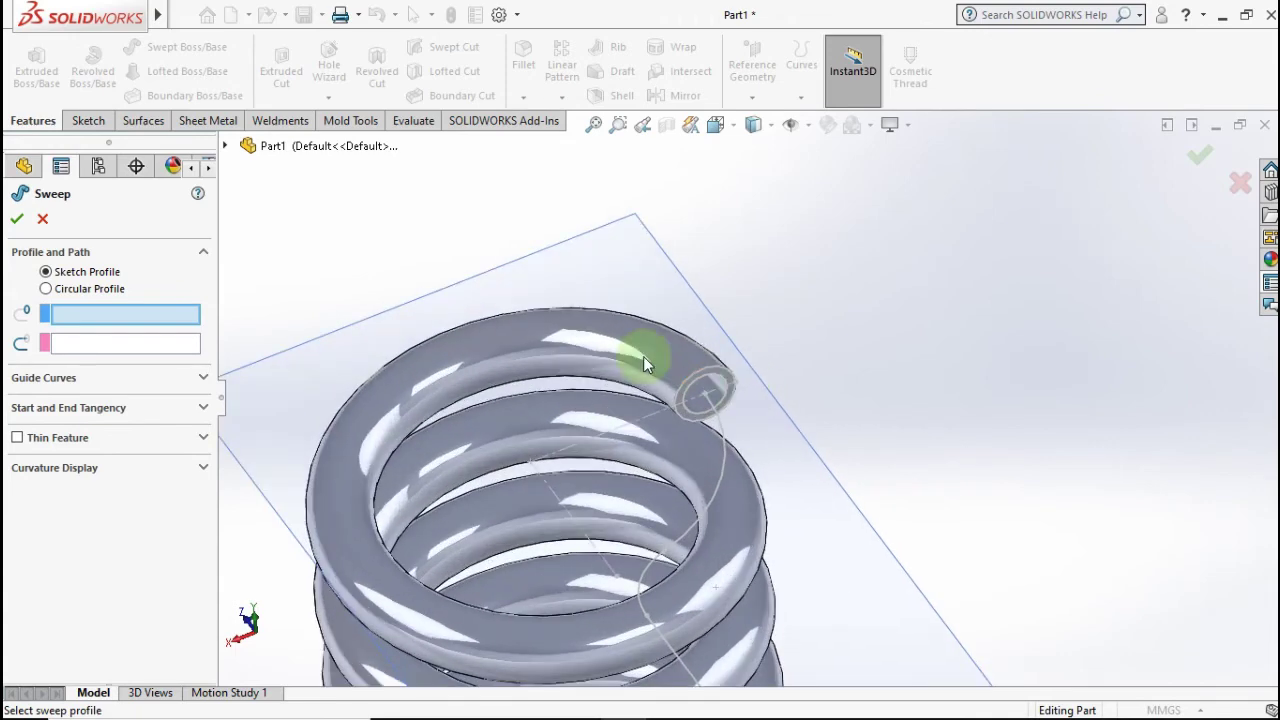
{"action": "left_click", "coordinate": [729, 376]}
{"action": "scroll", "coordinate": [722, 477], "scroll_direction": "up", "scroll_amount": 2}
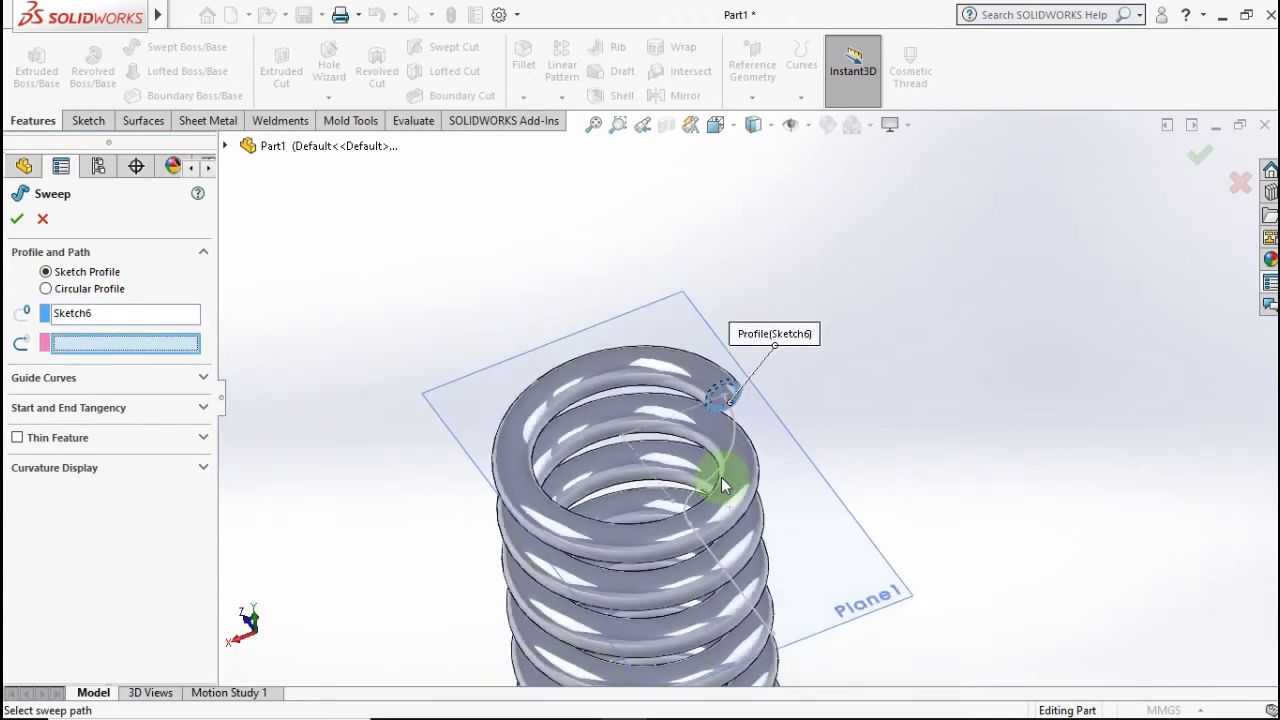
{"action": "left_click", "coordinate": [722, 468]}
{"action": "scroll", "coordinate": [843, 450], "scroll_direction": "up", "scroll_amount": 2}
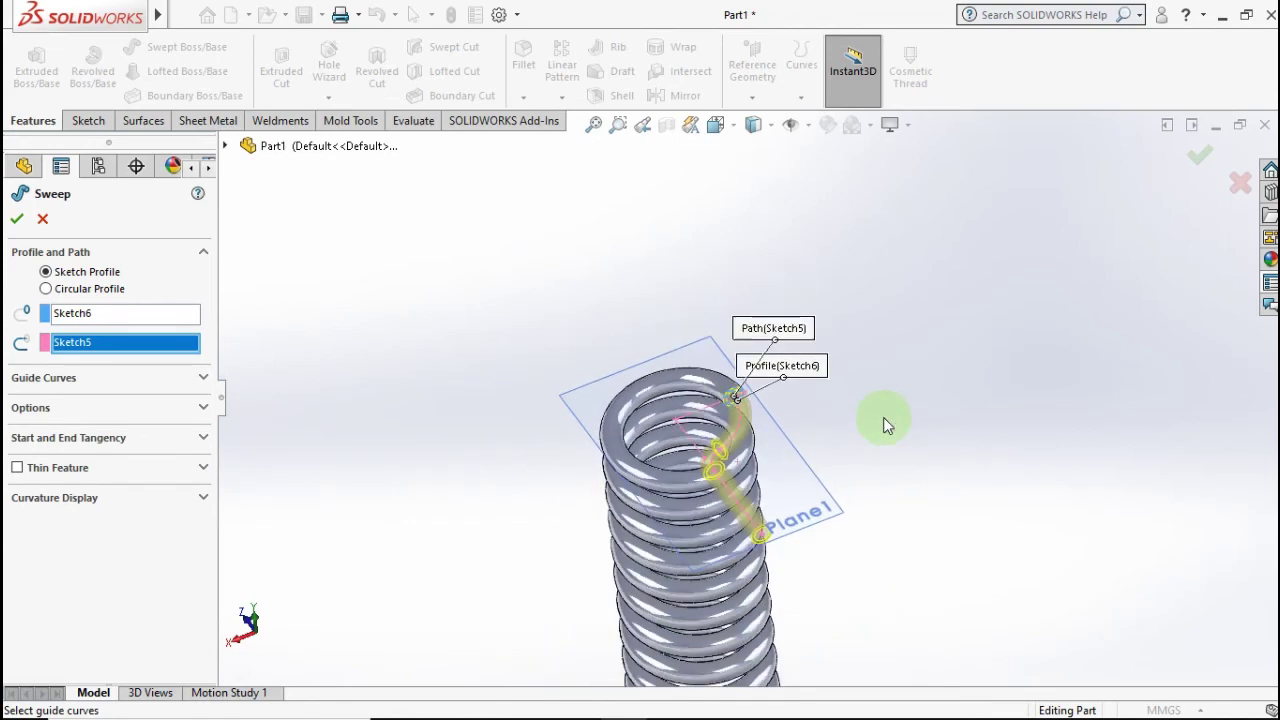
{"action": "right_click", "coordinate": [818, 410]}
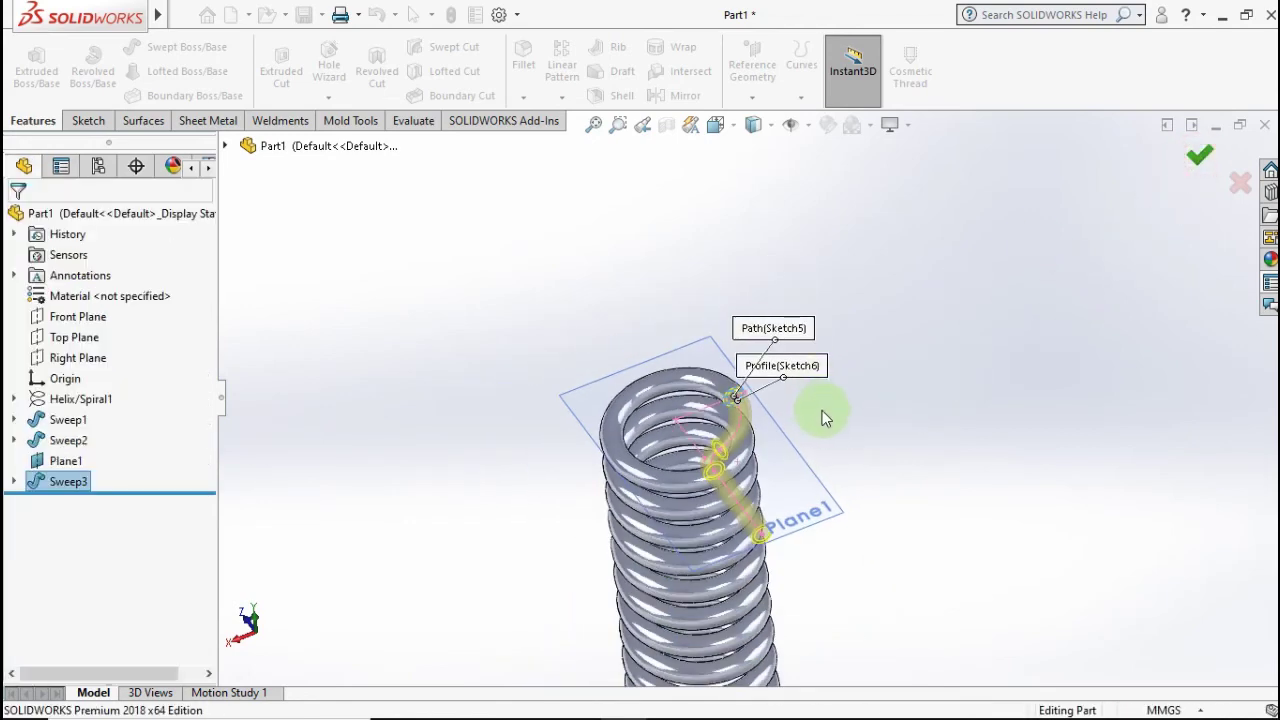
Hide Plane1 and show the finished spring in isometric view
{"action": "scroll", "coordinate": [832, 425], "scroll_direction": "up", "scroll_amount": 3}
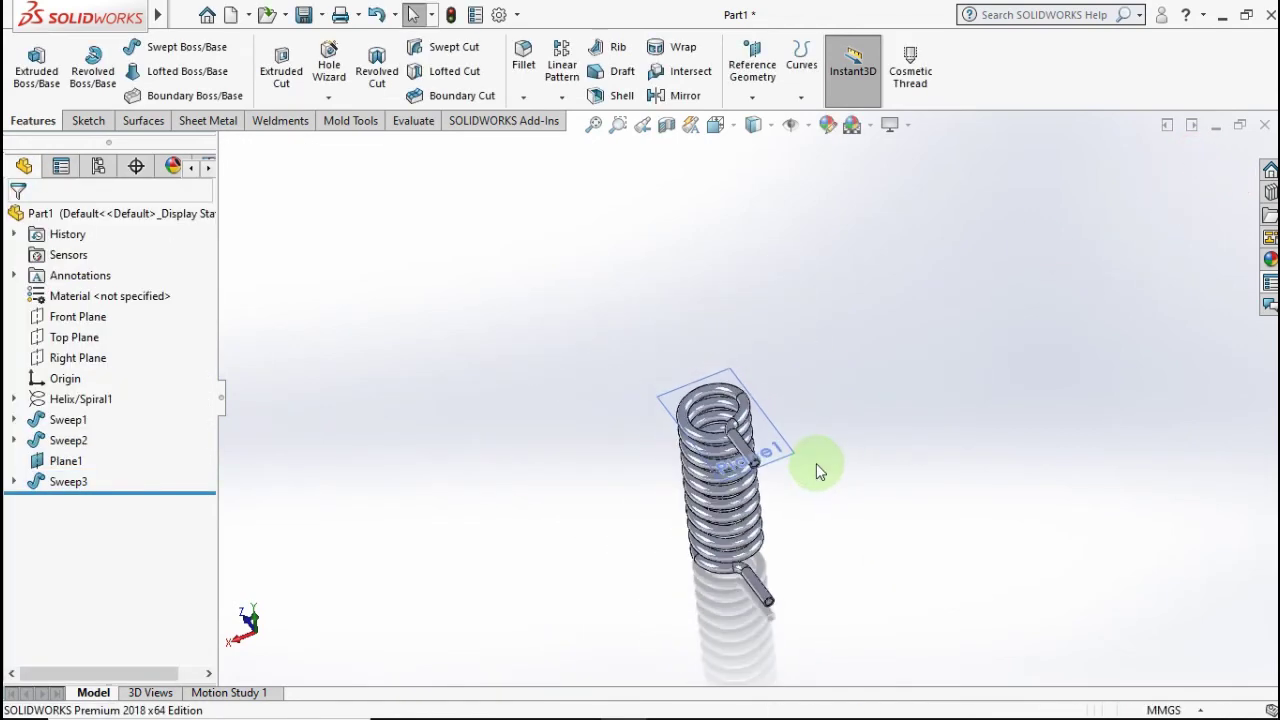
{"action": "mouse_move", "coordinate": [779, 481]}
{"action": "middle_mouse_down"}
{"action": "mouse_move", "coordinate": [791, 331]}
{"action": "mouse_move", "coordinate": [797, 414]}
{"action": "middle_mouse_up"}
{"action": "left_click", "coordinate": [788, 395]}
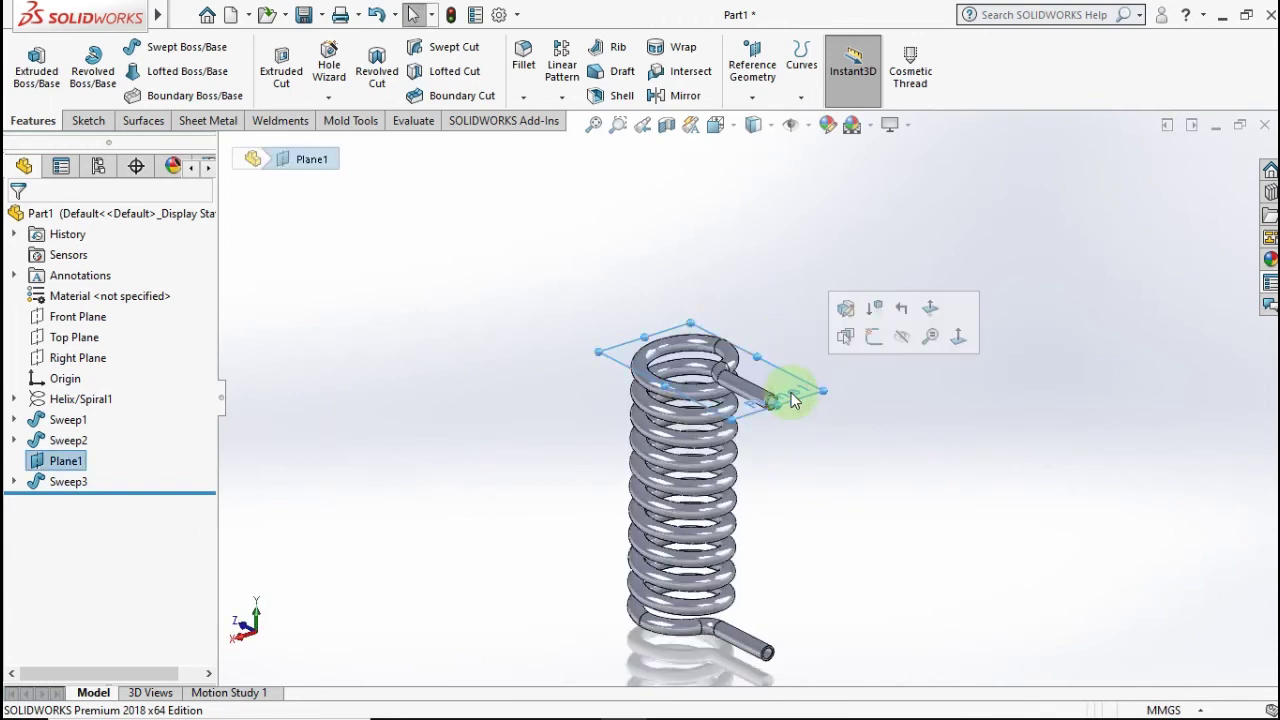
{"action": "left_click", "coordinate": [901, 340]}
{"action": "mouse_move", "coordinate": [828, 451]}
{"action": "middle_mouse_down"}
{"action": "mouse_move", "coordinate": [737, 386]}
{"action": "mouse_move", "coordinate": [690, 398]}
{"action": "mouse_move", "coordinate": [646, 417]}
{"action": "mouse_move", "coordinate": [626, 529]}
{"action": "mouse_move", "coordinate": [654, 449]}
{"action": "mouse_move", "coordinate": [810, 398]}
{"action": "mouse_move", "coordinate": [931, 466]}
{"action": "mouse_move", "coordinate": [857, 446]}
{"action": "middle_mouse_up"}
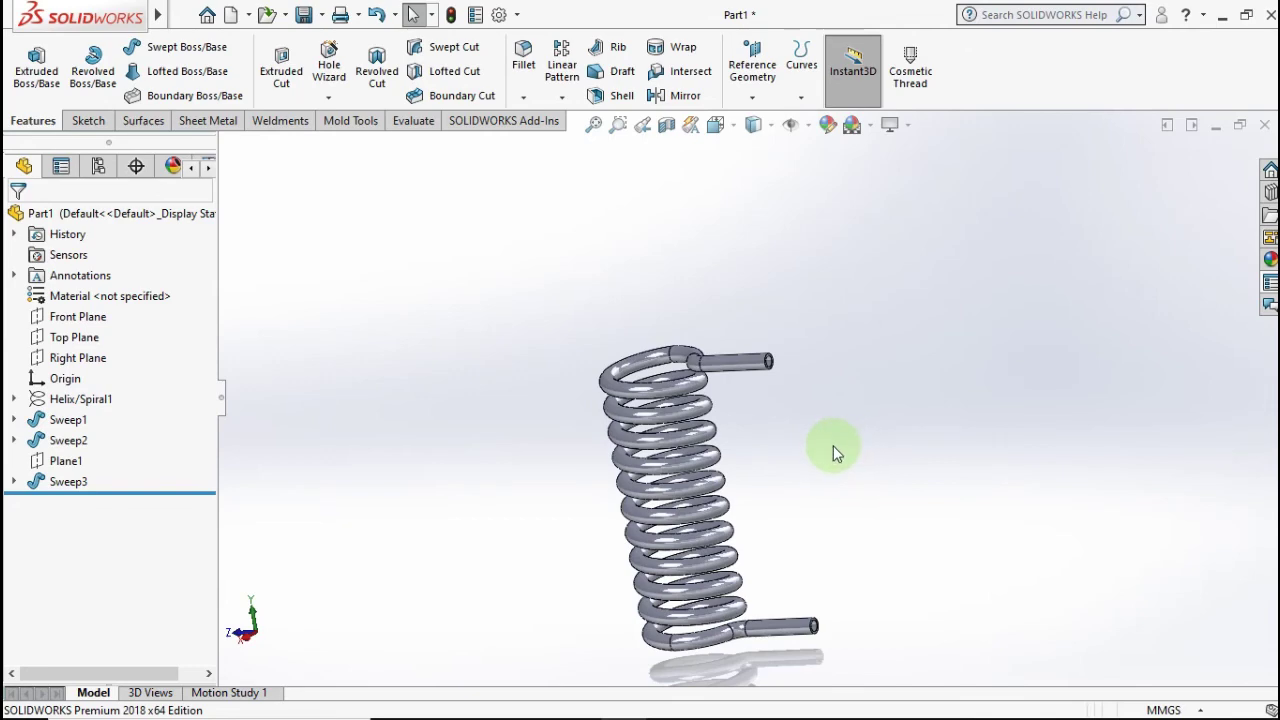
{"action": "key", "text": "ctrl+7"}
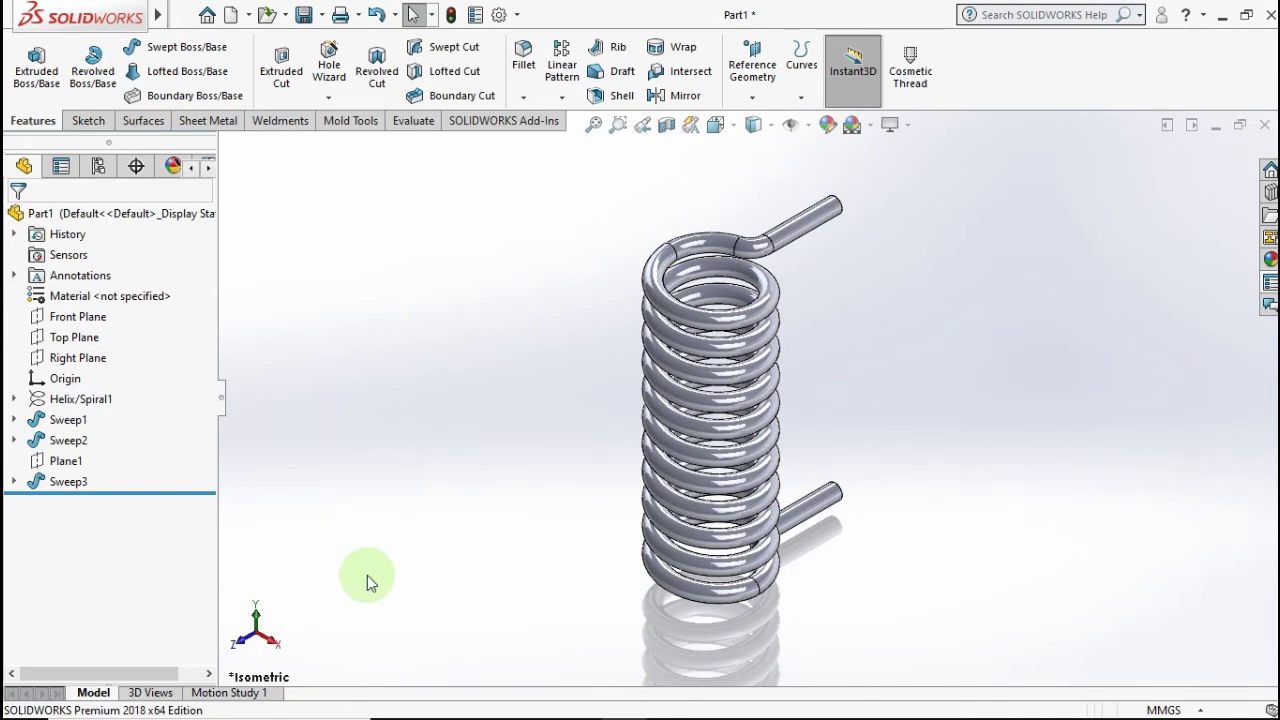
Assign Copper to the part and view the copper spring and leads in isometric
{"action": "right_click", "coordinate": [97, 298]}
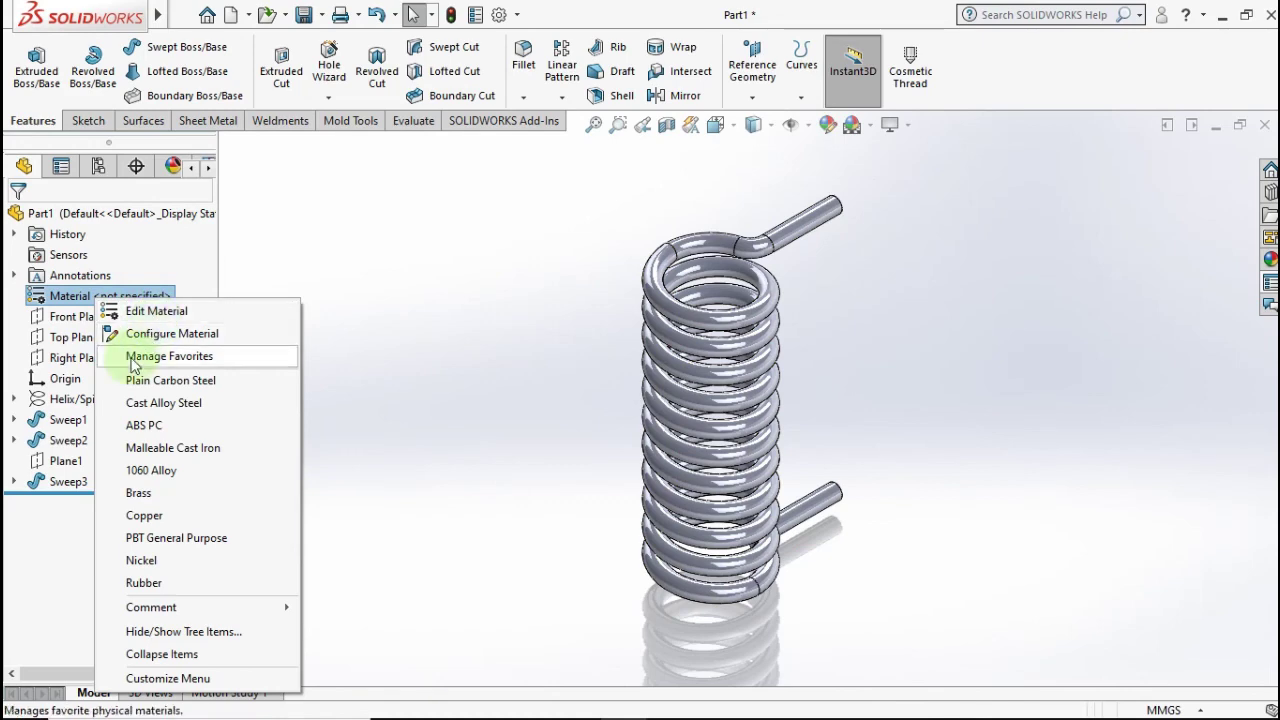
{"action": "left_click", "coordinate": [135, 517]}
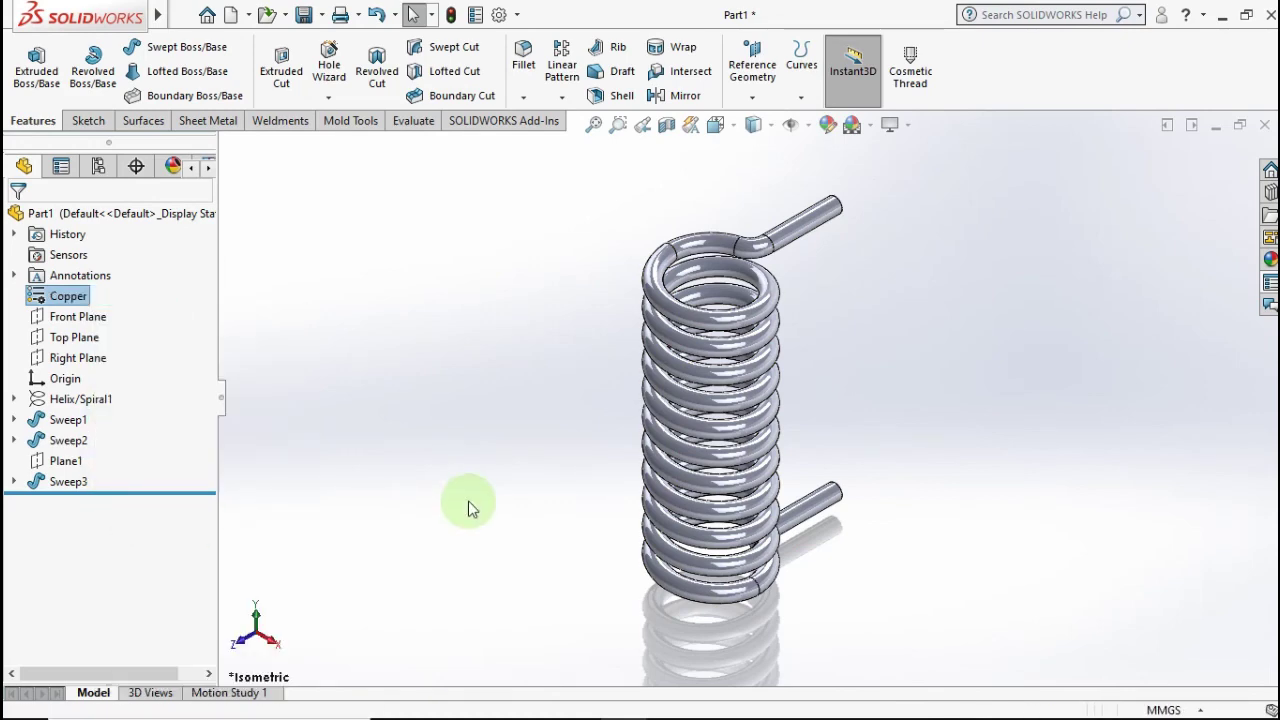
{"action": "mouse_move", "coordinate": [513, 500]}
{"action": "middle_mouse_down"}
{"action": "mouse_move", "coordinate": [463, 366]}
{"action": "mouse_move", "coordinate": [321, 381]}
{"action": "mouse_move", "coordinate": [300, 420]}
{"action": "mouse_move", "coordinate": [501, 338]}
{"action": "mouse_move", "coordinate": [720, 309]}
{"action": "mouse_move", "coordinate": [837, 266]}
{"action": "mouse_move", "coordinate": [903, 331]}
{"action": "mouse_move", "coordinate": [762, 334]}
{"action": "mouse_move", "coordinate": [380, 423]}
{"action": "mouse_move", "coordinate": [943, 309]}
{"action": "mouse_move", "coordinate": [843, 303]}
{"action": "mouse_move", "coordinate": [789, 337]}
{"action": "mouse_move", "coordinate": [825, 382]}
{"action": "middle_mouse_up"}
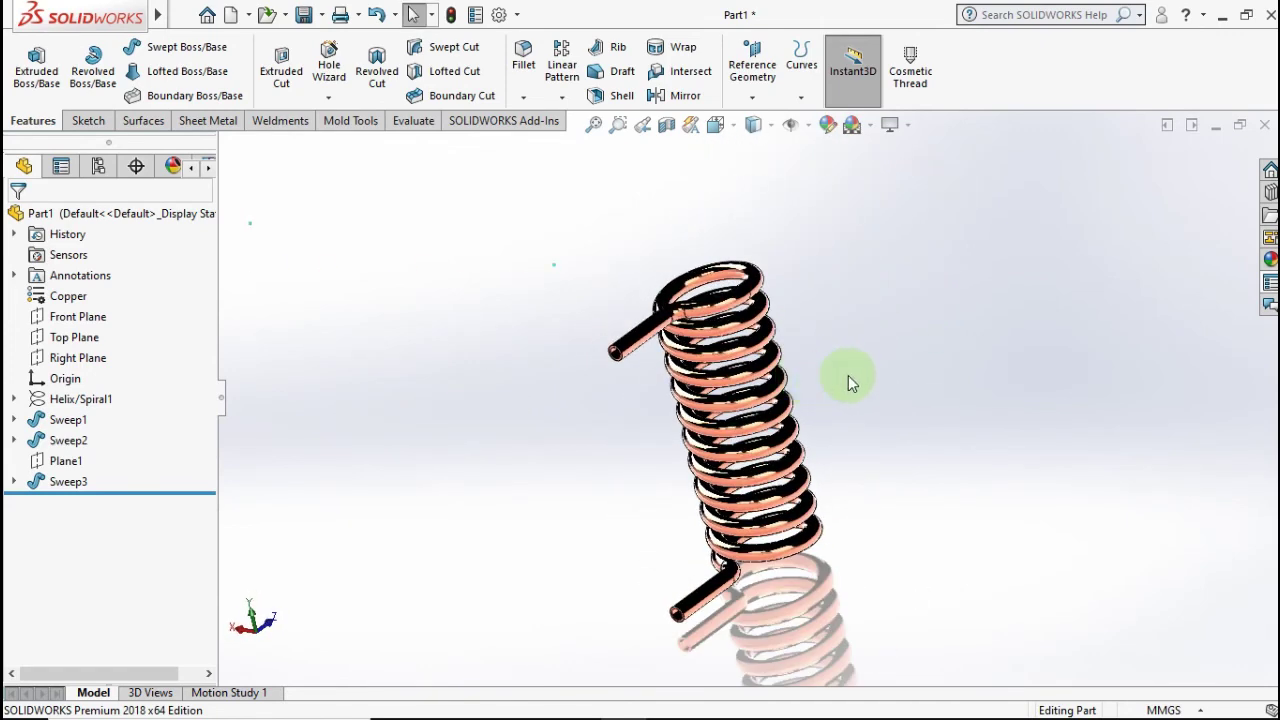
{"action": "key", "text": "ctrl+7"}
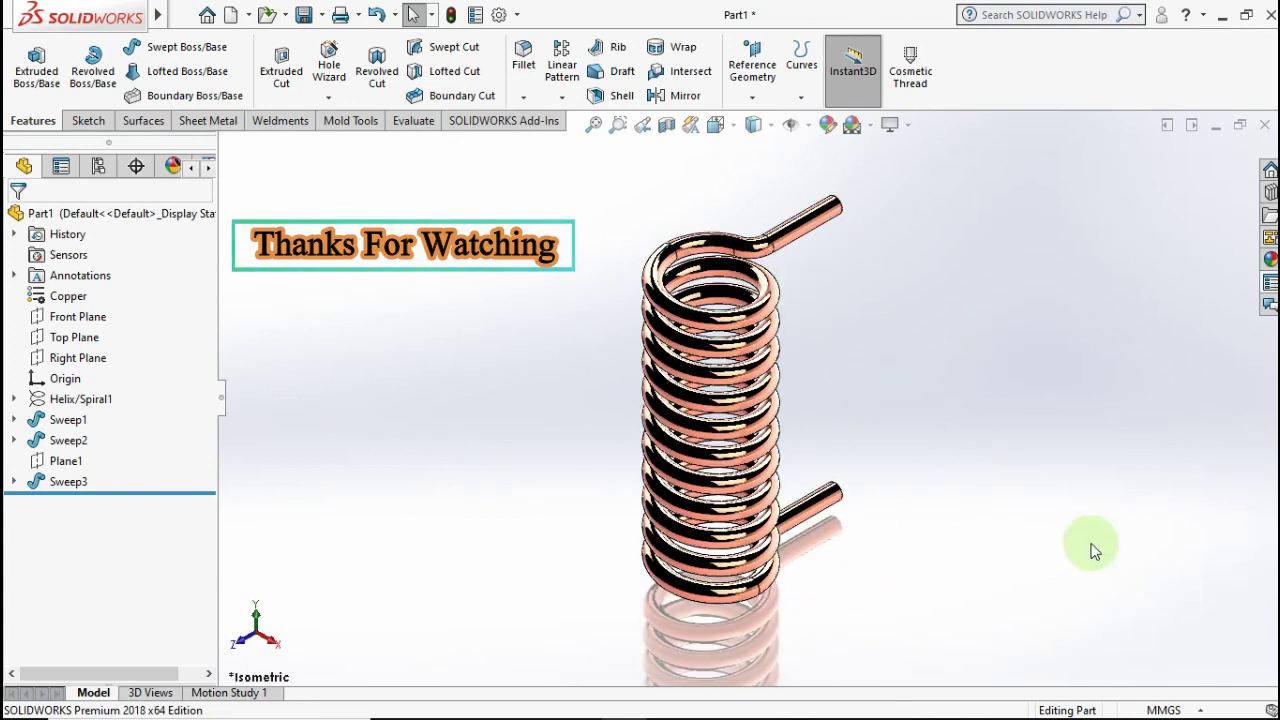